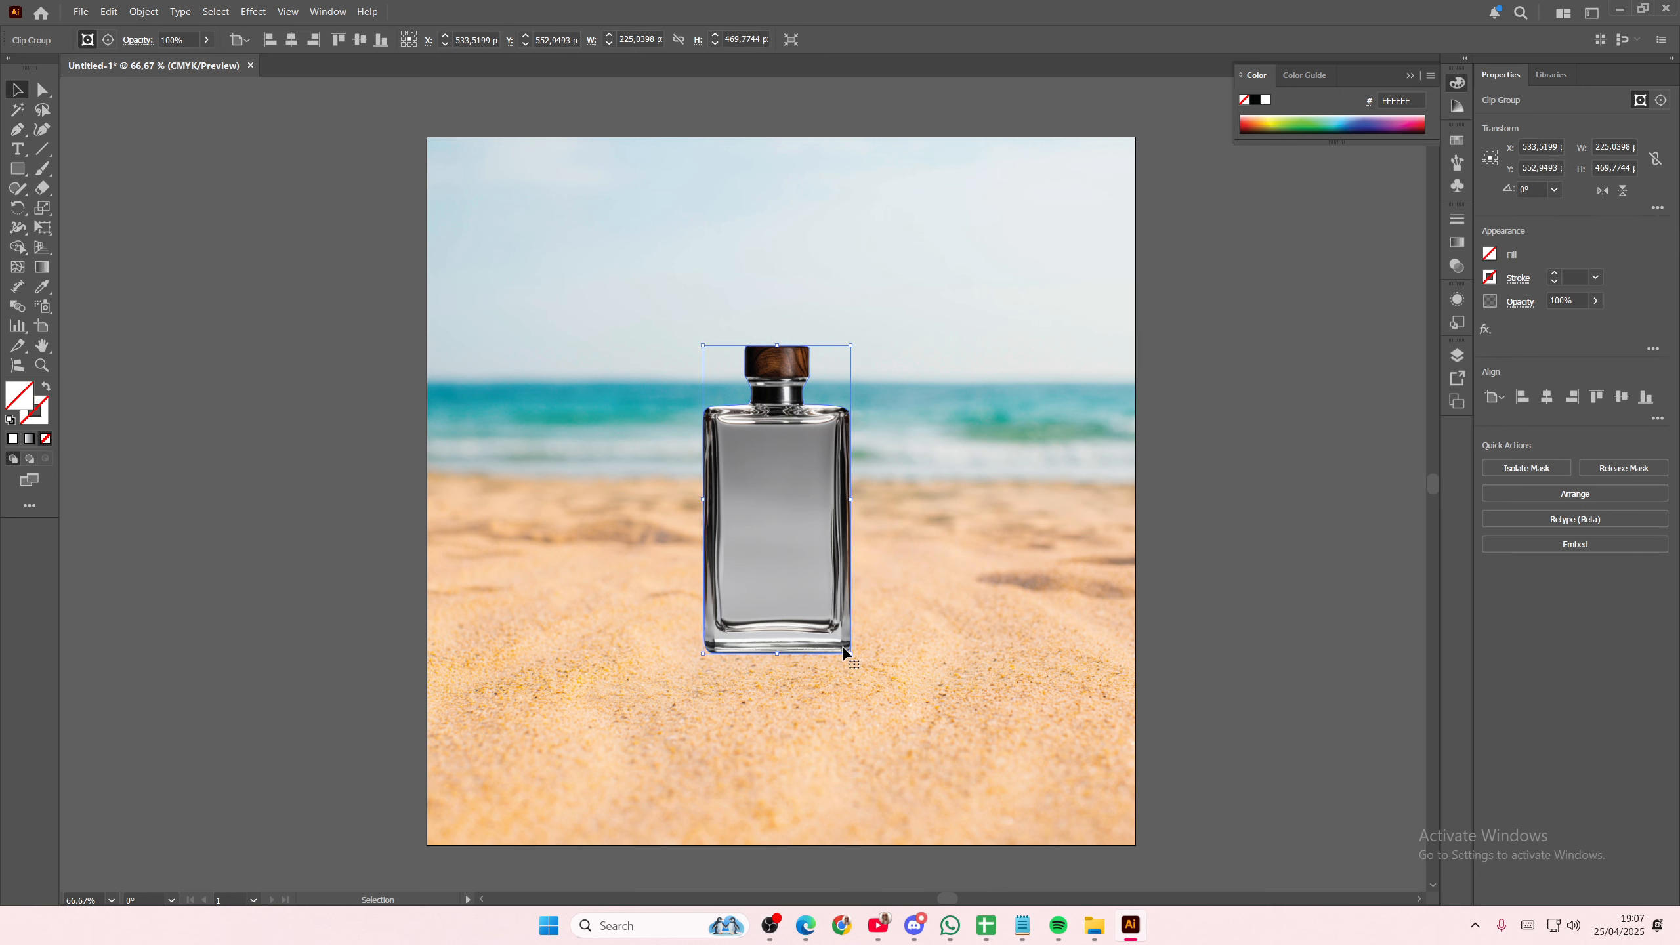
Enlarge the perfume bottle image and position it around the middle of the beach scene
{"action": "mouse_move", "coordinate": [853, 656]}
{"action": "left_mouse_down"}
{"action": "mouse_move", "coordinate": [937, 738]}
{"action": "mouse_move", "coordinate": [936, 761]}
{"action": "mouse_move", "coordinate": [832, 672]}
{"action": "left_mouse_up"}
{"action": "left_click", "coordinate": [1219, 667]}
{"action": "left_click", "coordinate": [887, 632]}
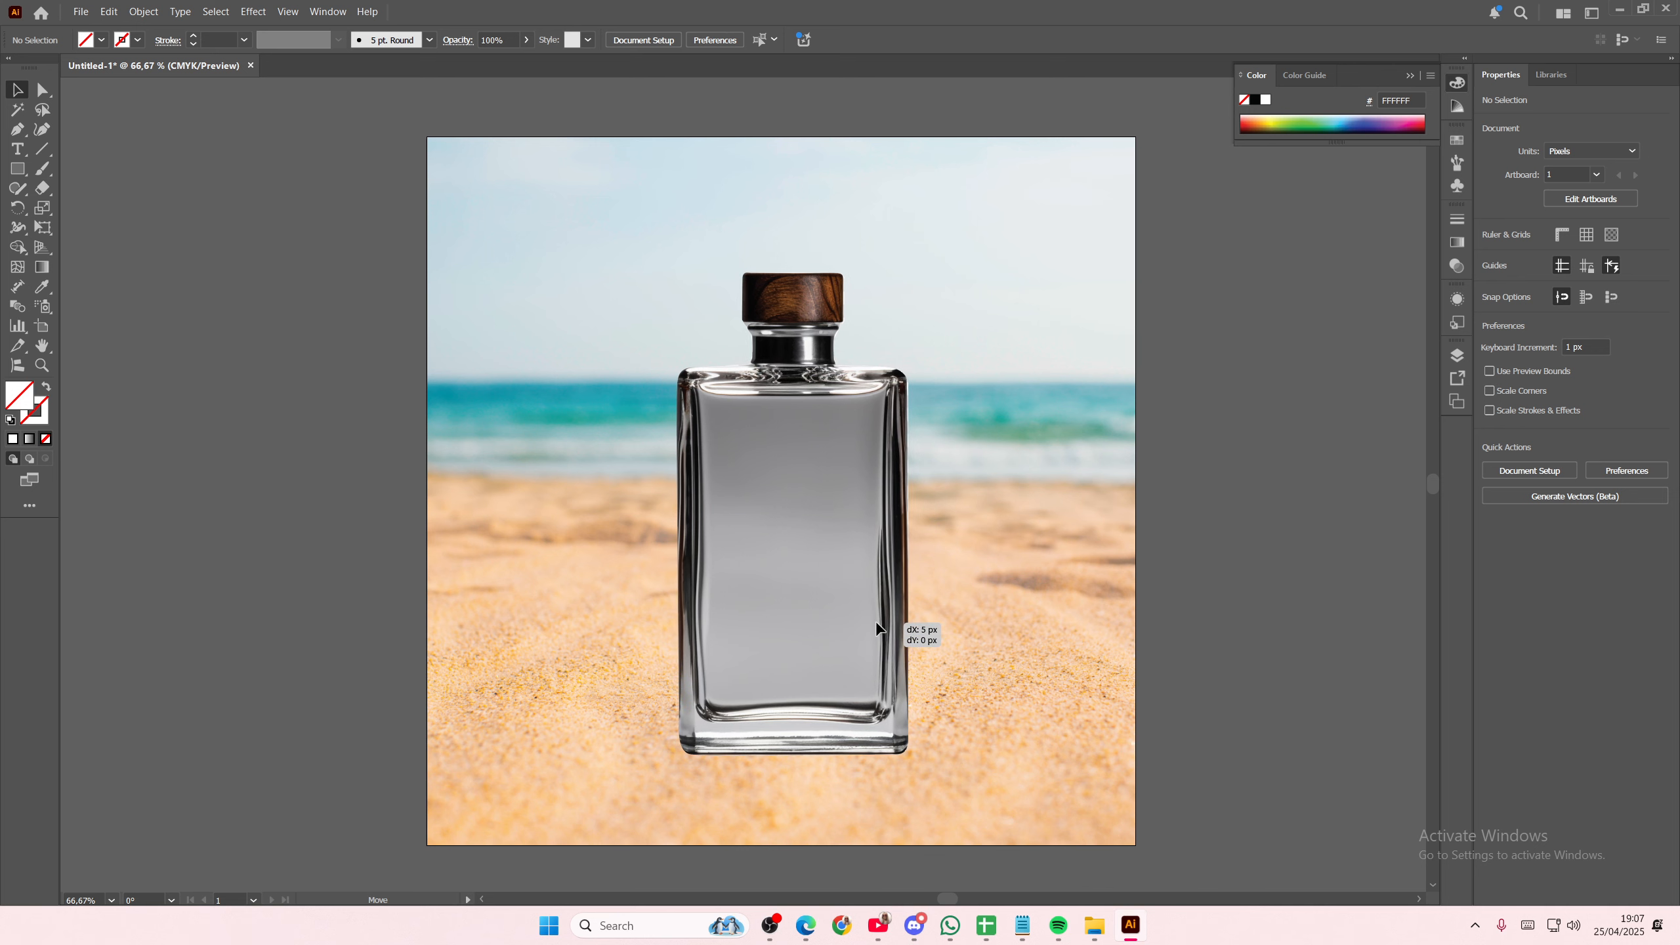
{"action": "left_click", "coordinate": [1297, 656]}
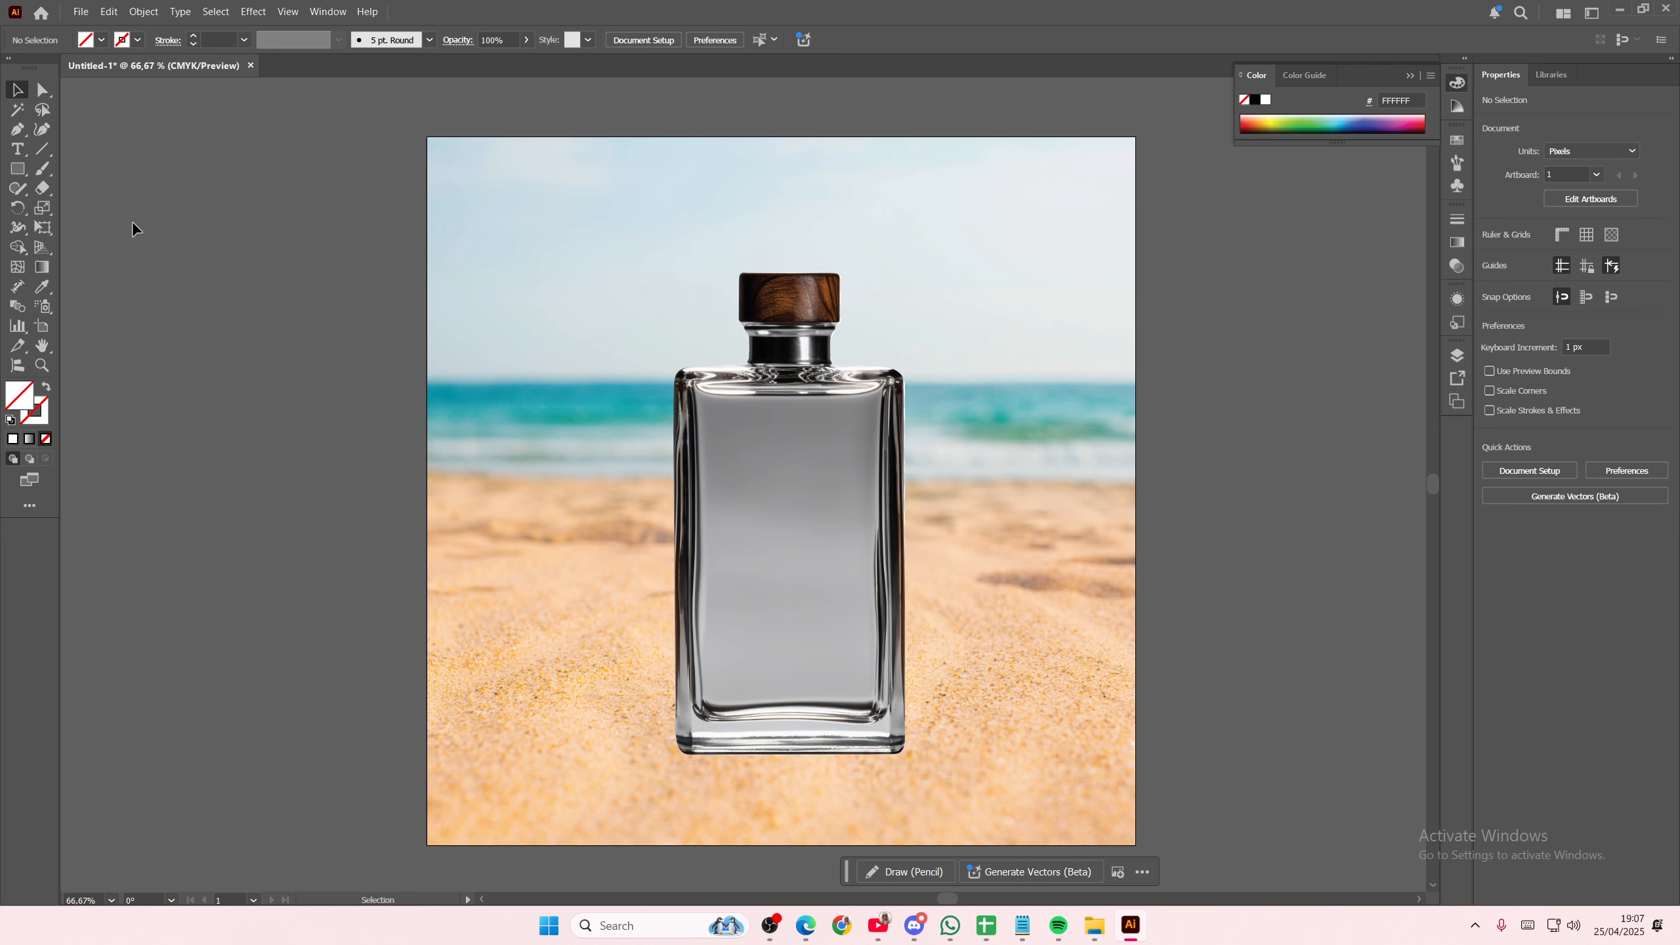
Add an area text frame in the sky above the bottle containing the word "Breeze"
{"action": "left_click", "coordinate": [17, 149]}
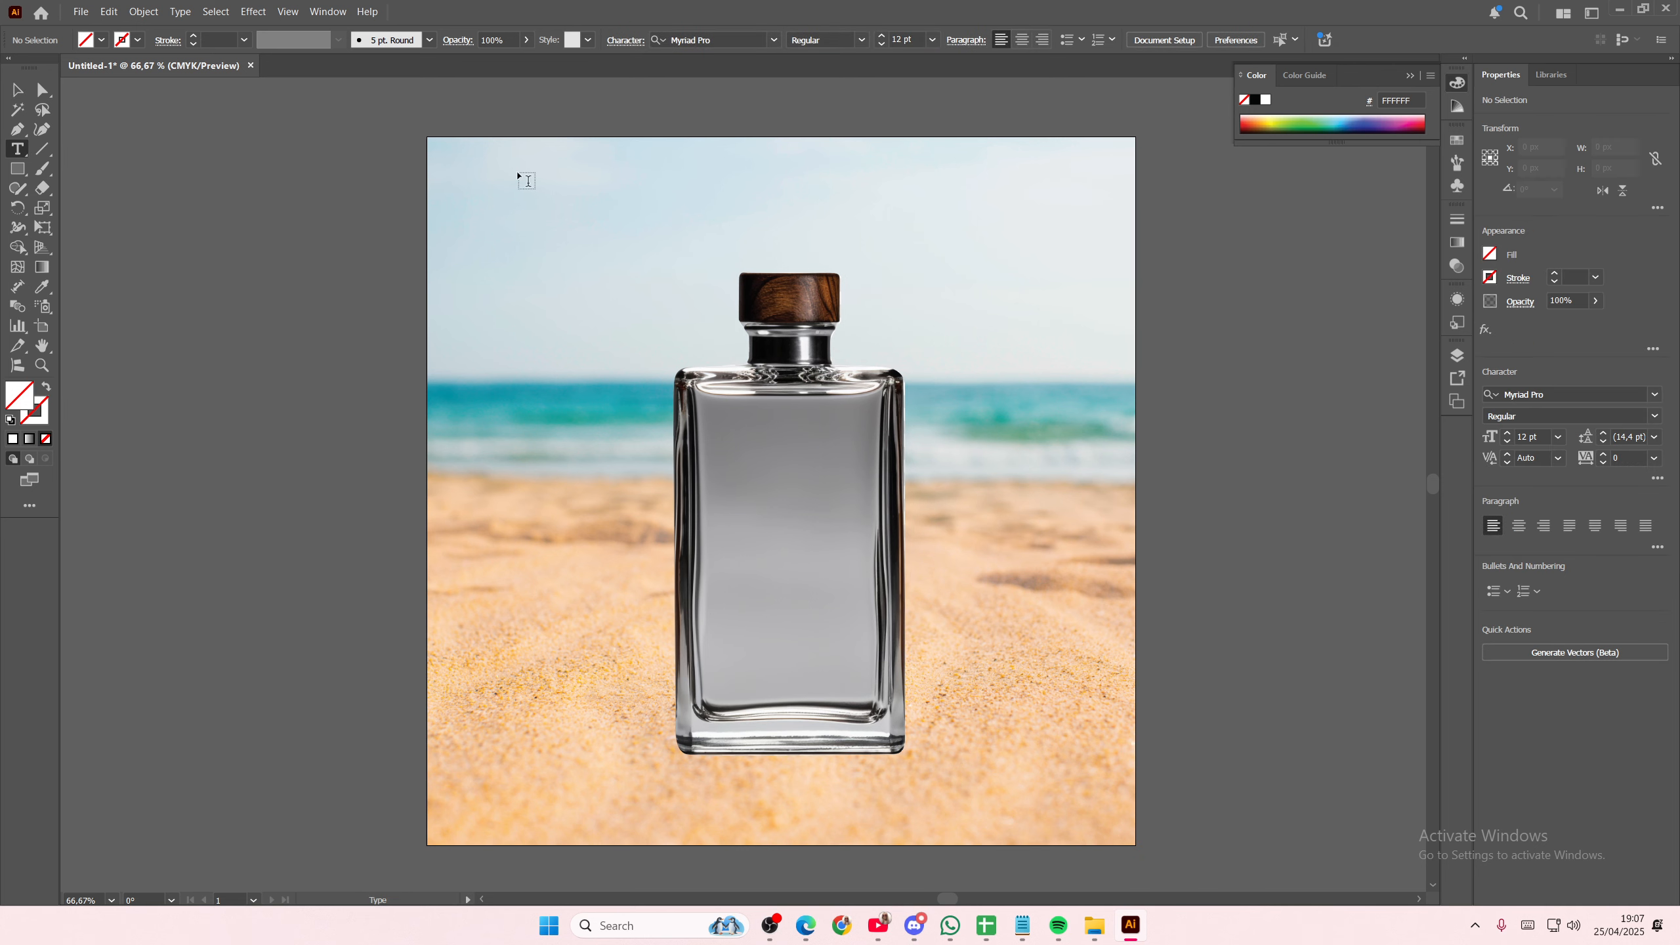
{"action": "left_click_drag", "start_coordinate": [518, 175], "coordinate": [968, 274]}
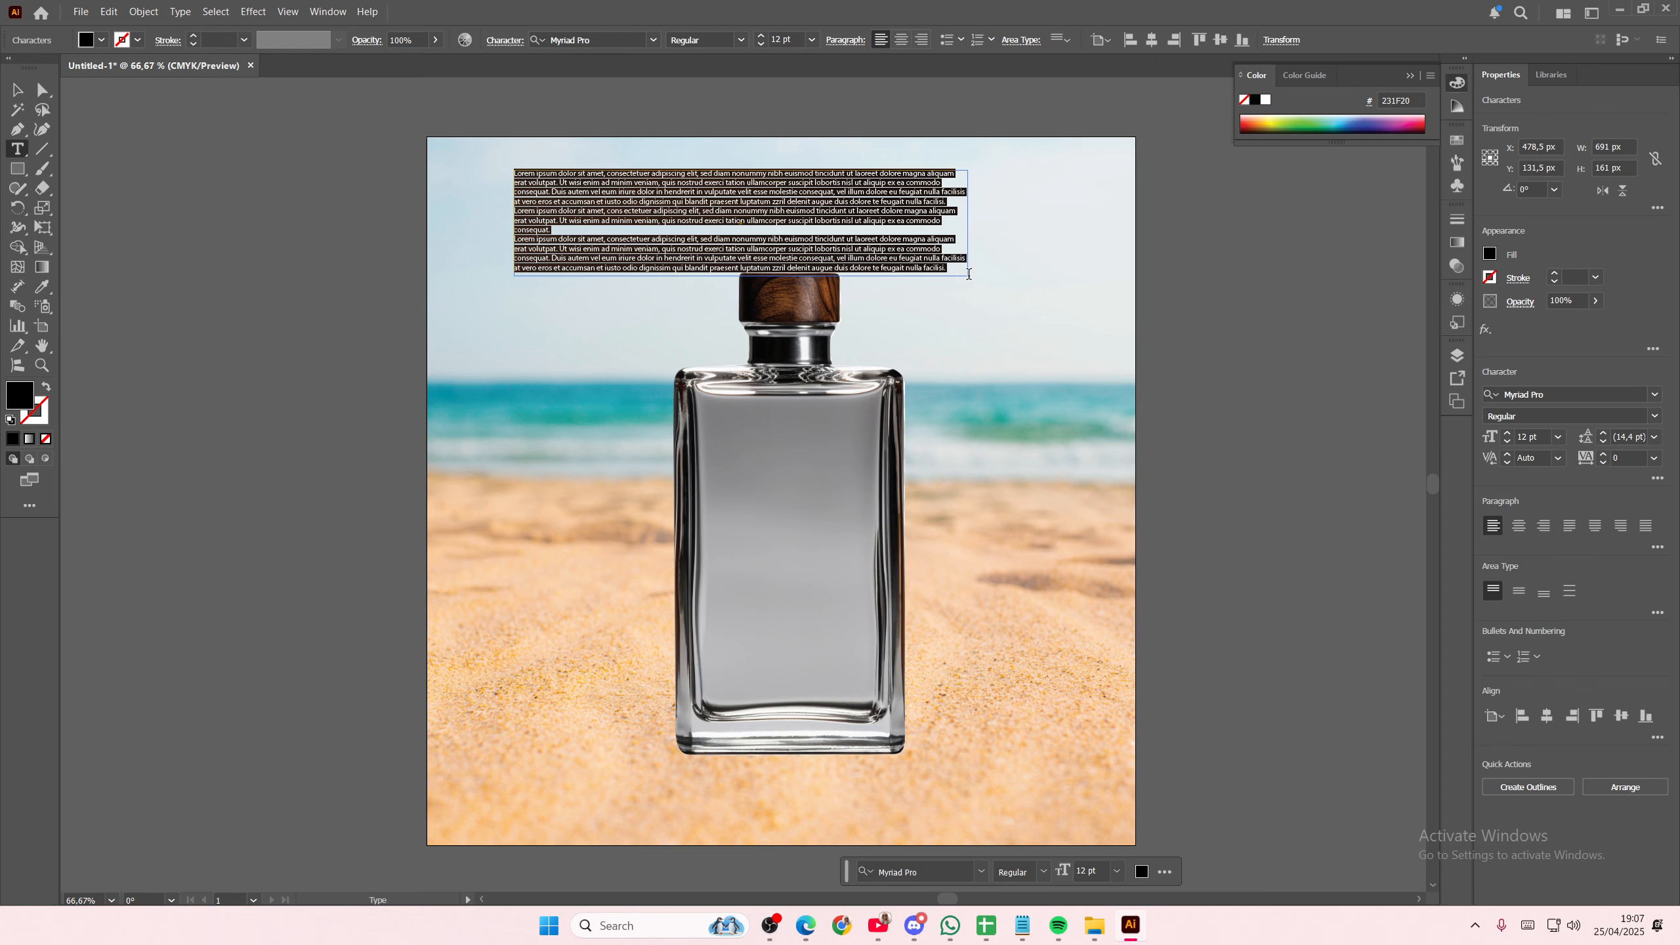
{"action": "type", "text": "Breeze"}
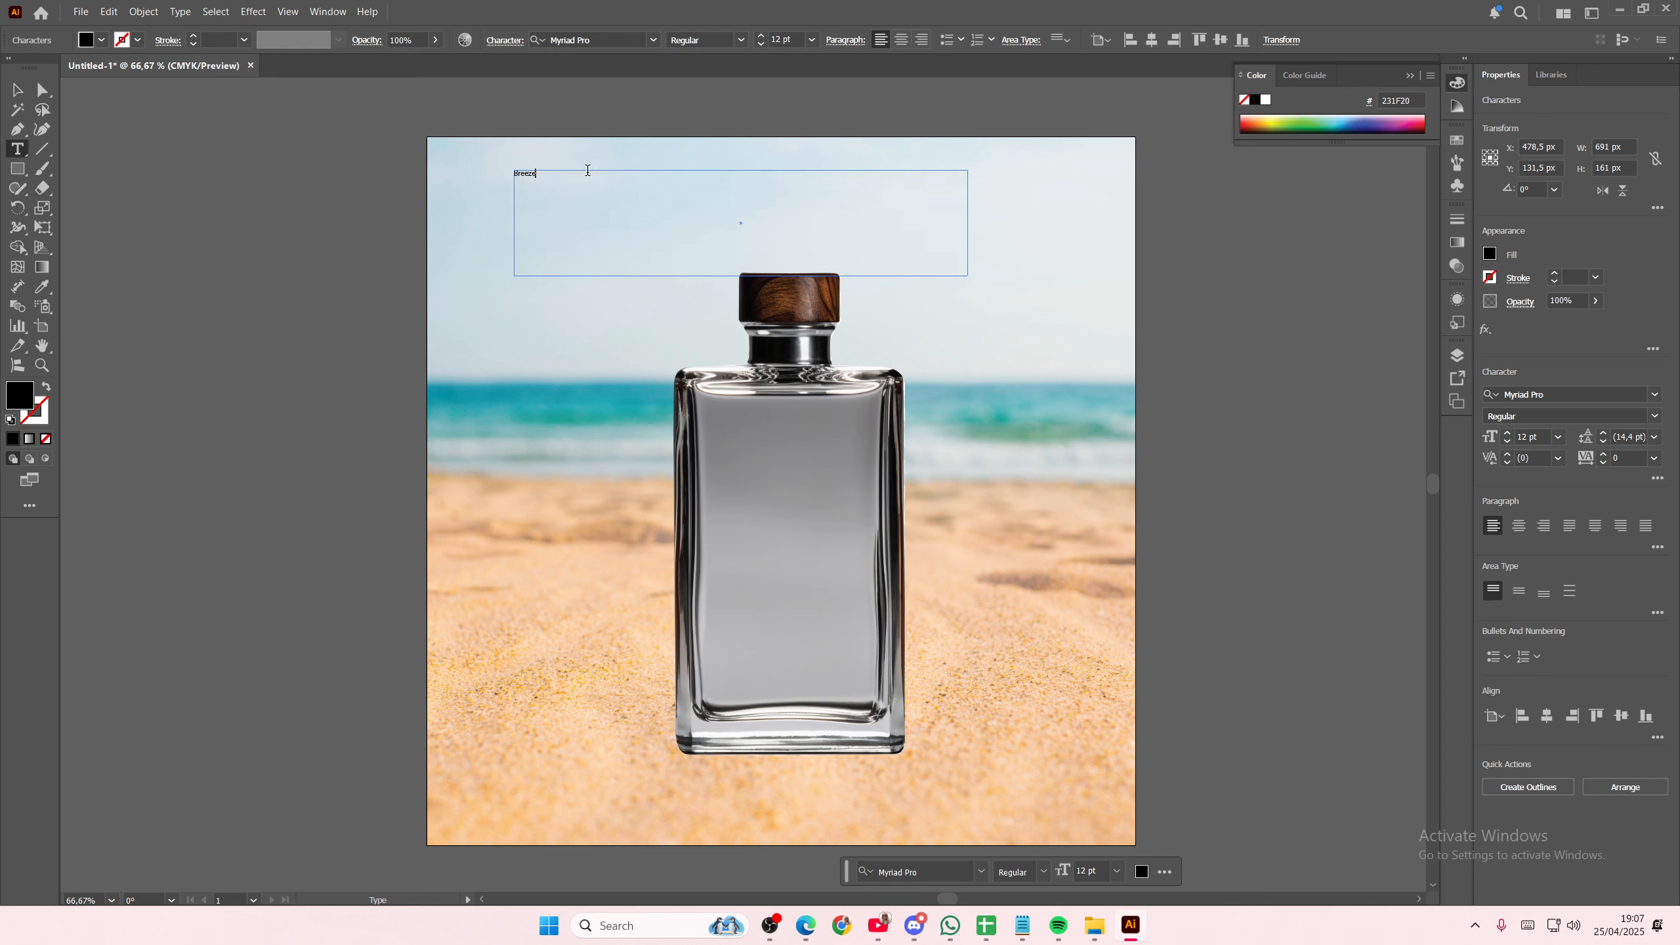
Set the "Breeze" text to 72 pt in the Calloveya font
{"action": "key", "text": "ctrl+a"}
{"action": "left_click", "coordinate": [812, 40]}
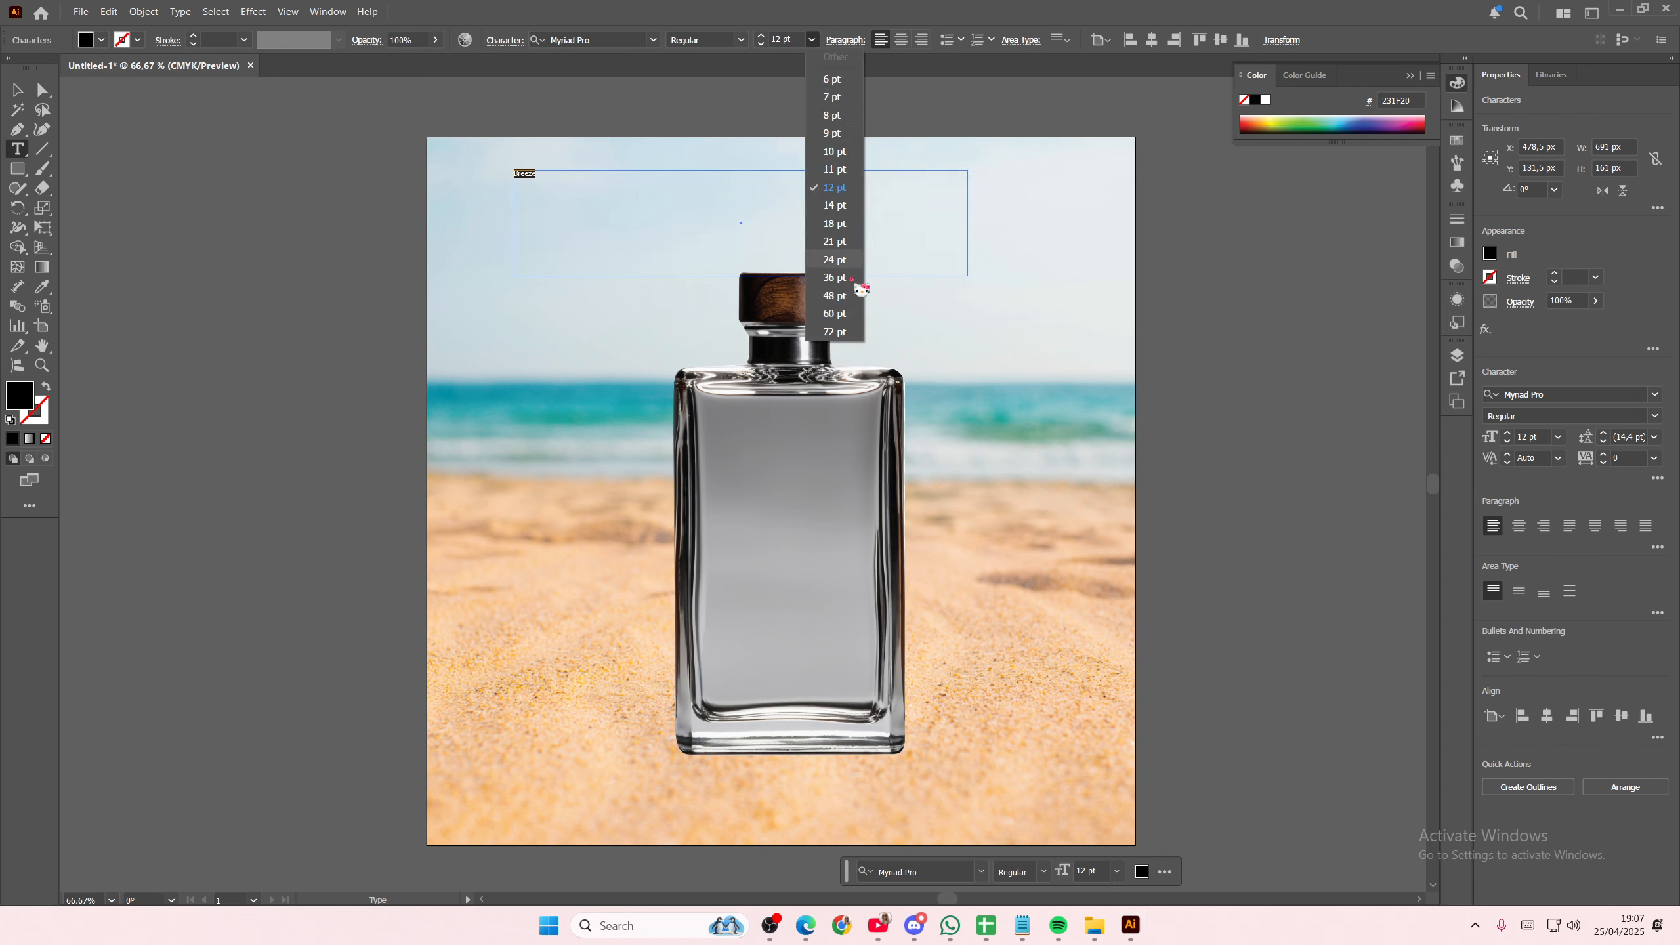
{"action": "left_click", "coordinate": [834, 331]}
{"action": "left_click", "coordinate": [655, 41]}
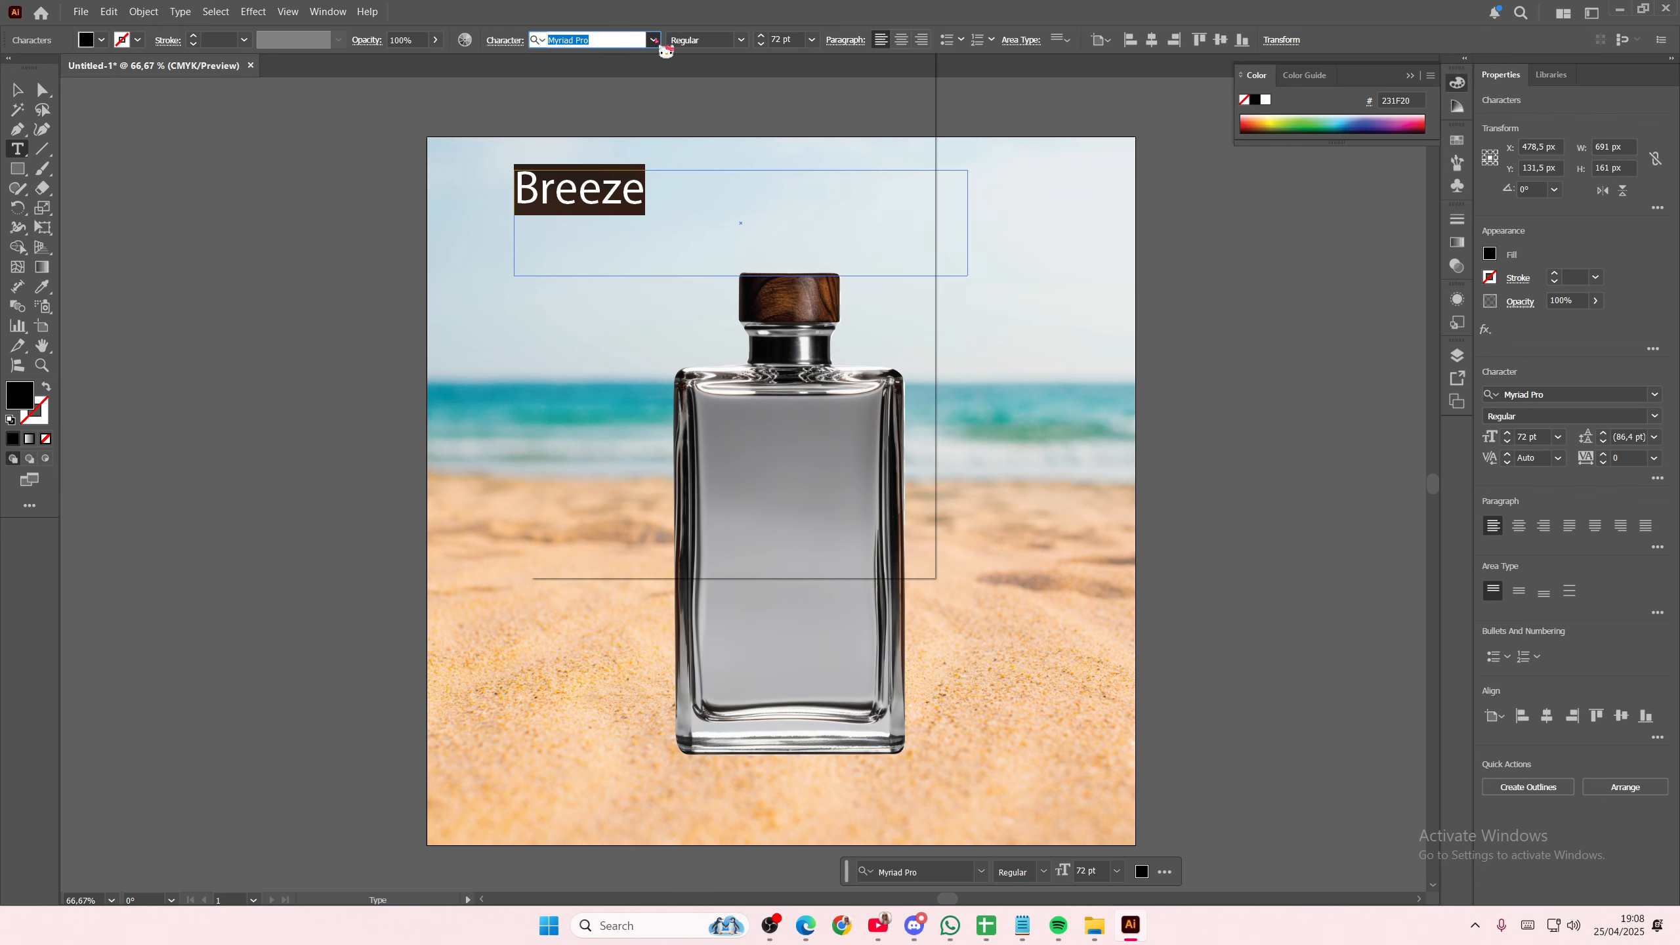
{"action": "scroll", "coordinate": [820, 455], "scroll_direction": "up", "scroll_amount": 15}
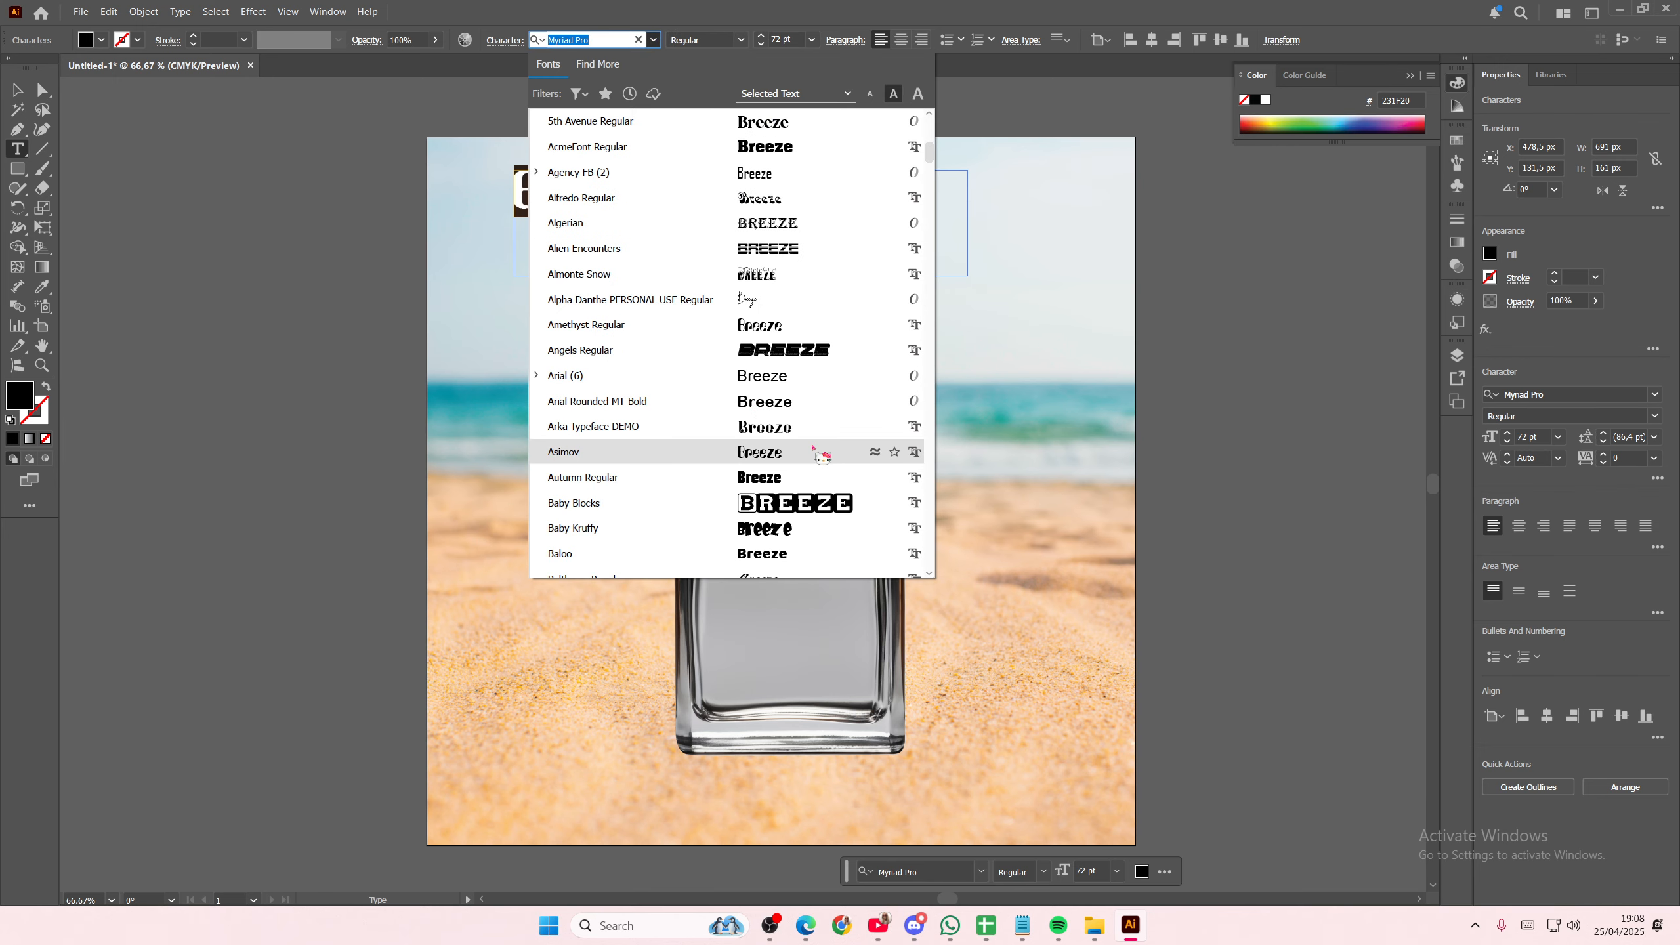
{"action": "scroll", "coordinate": [822, 455], "scroll_direction": "down", "scroll_amount": 10}
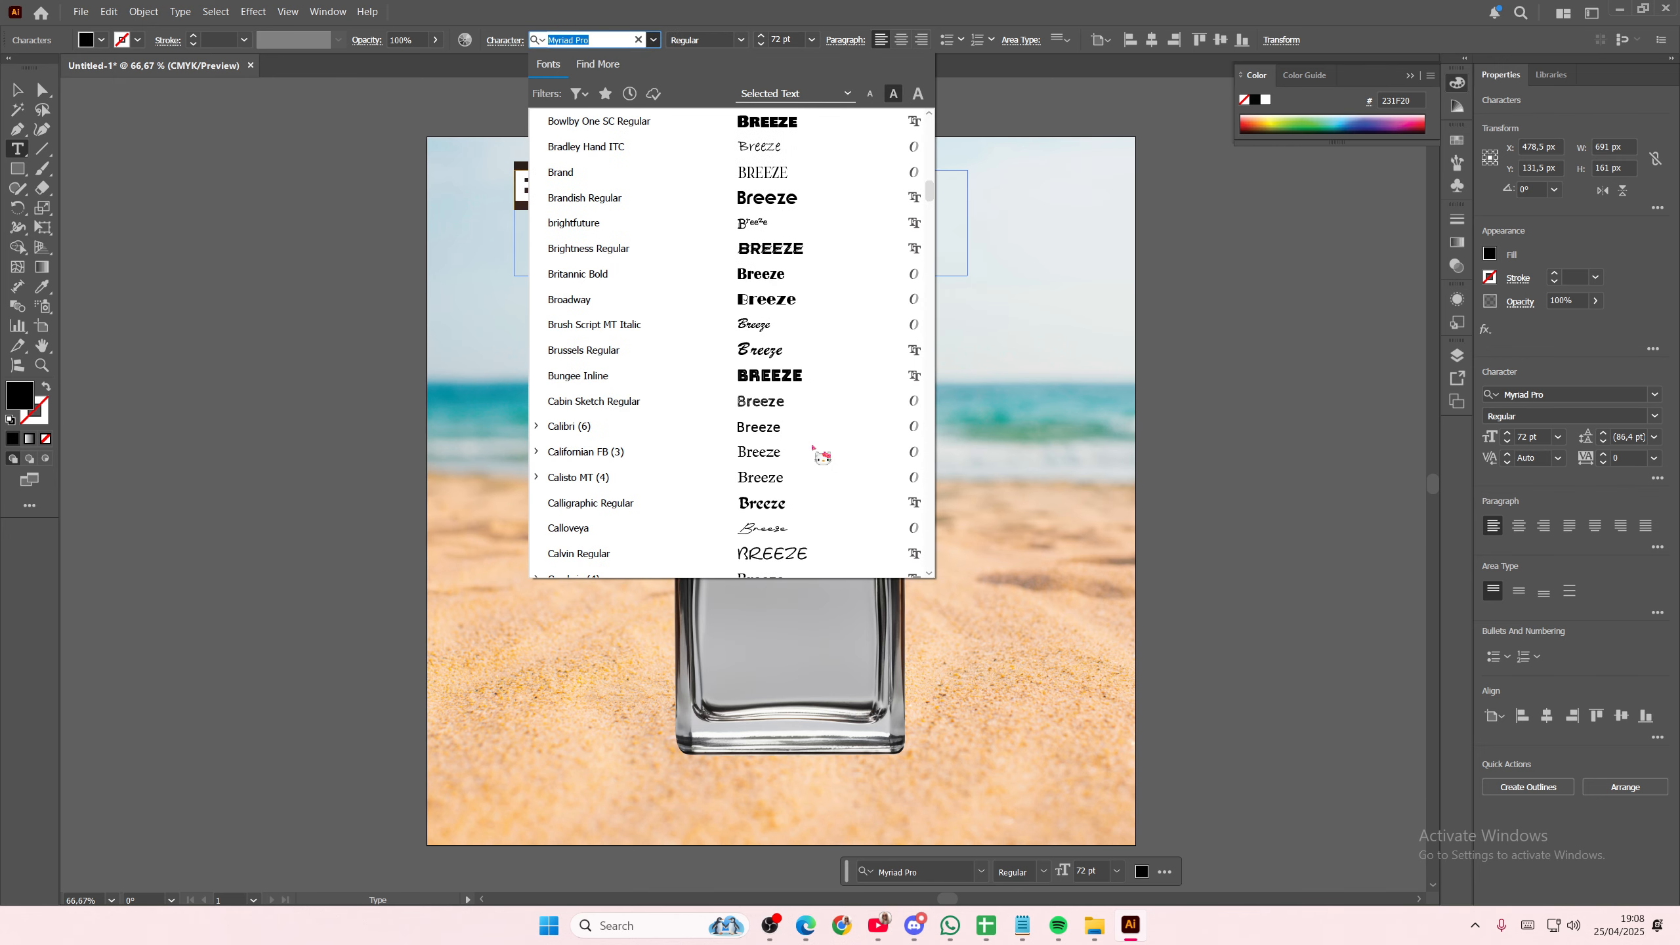
{"action": "left_click", "coordinate": [817, 528]}
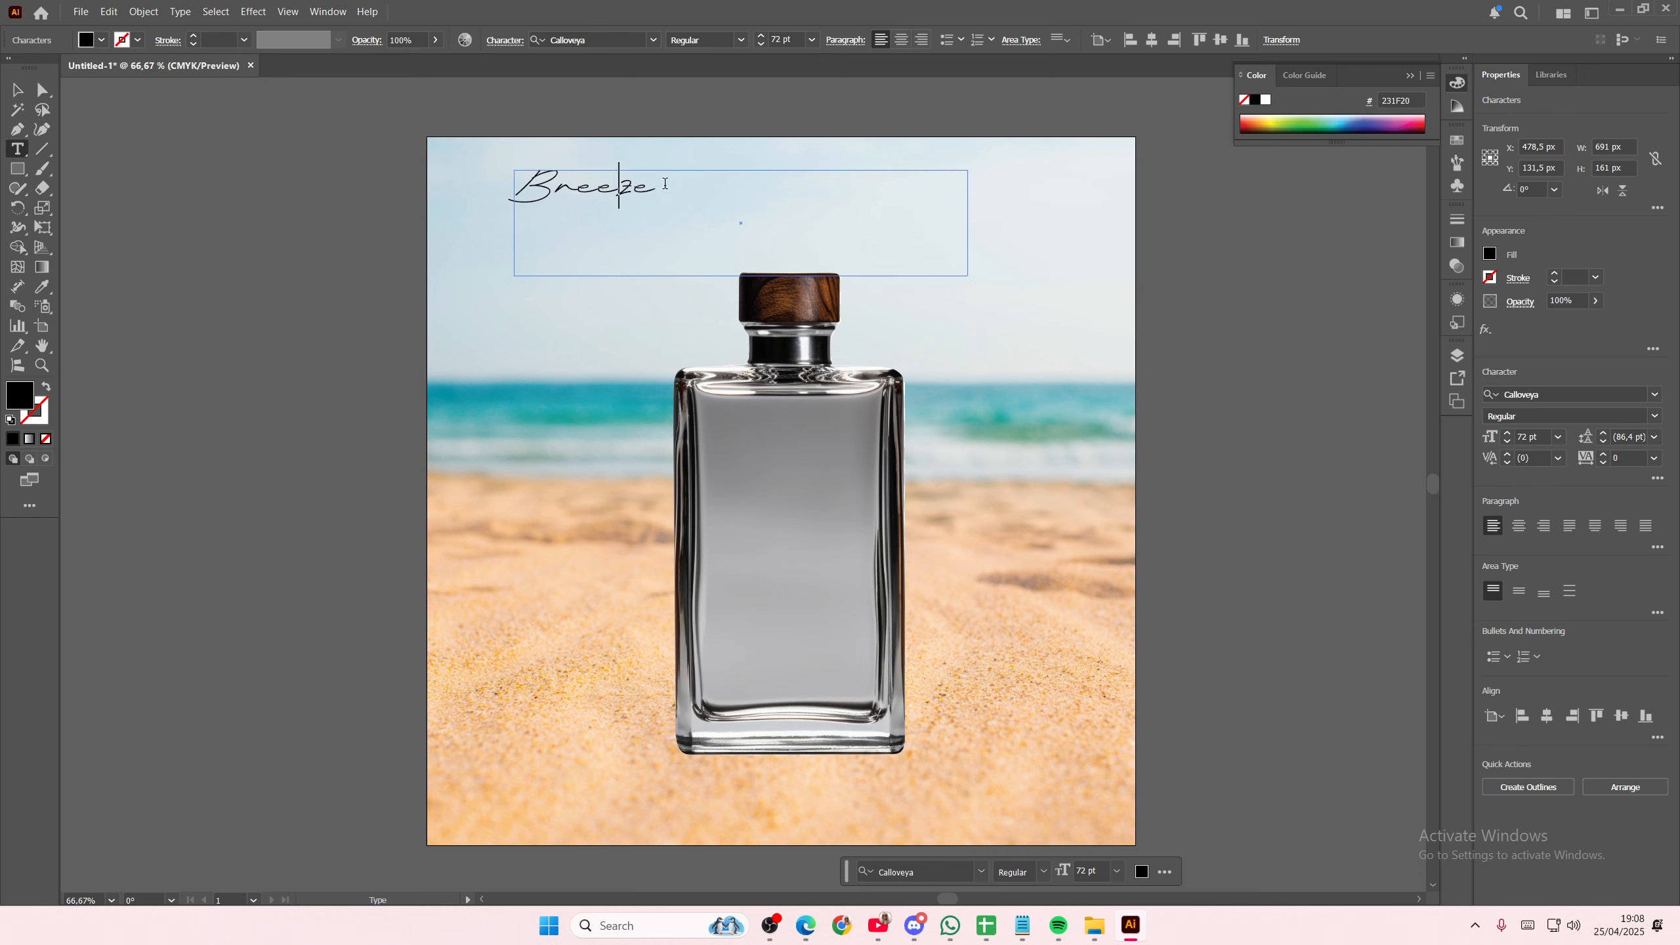
Increase the "Breeze" text size to 106 pt and fill it with the near-white swatch F1F2F2
{"action": "key", "text": "ctrl+a"}
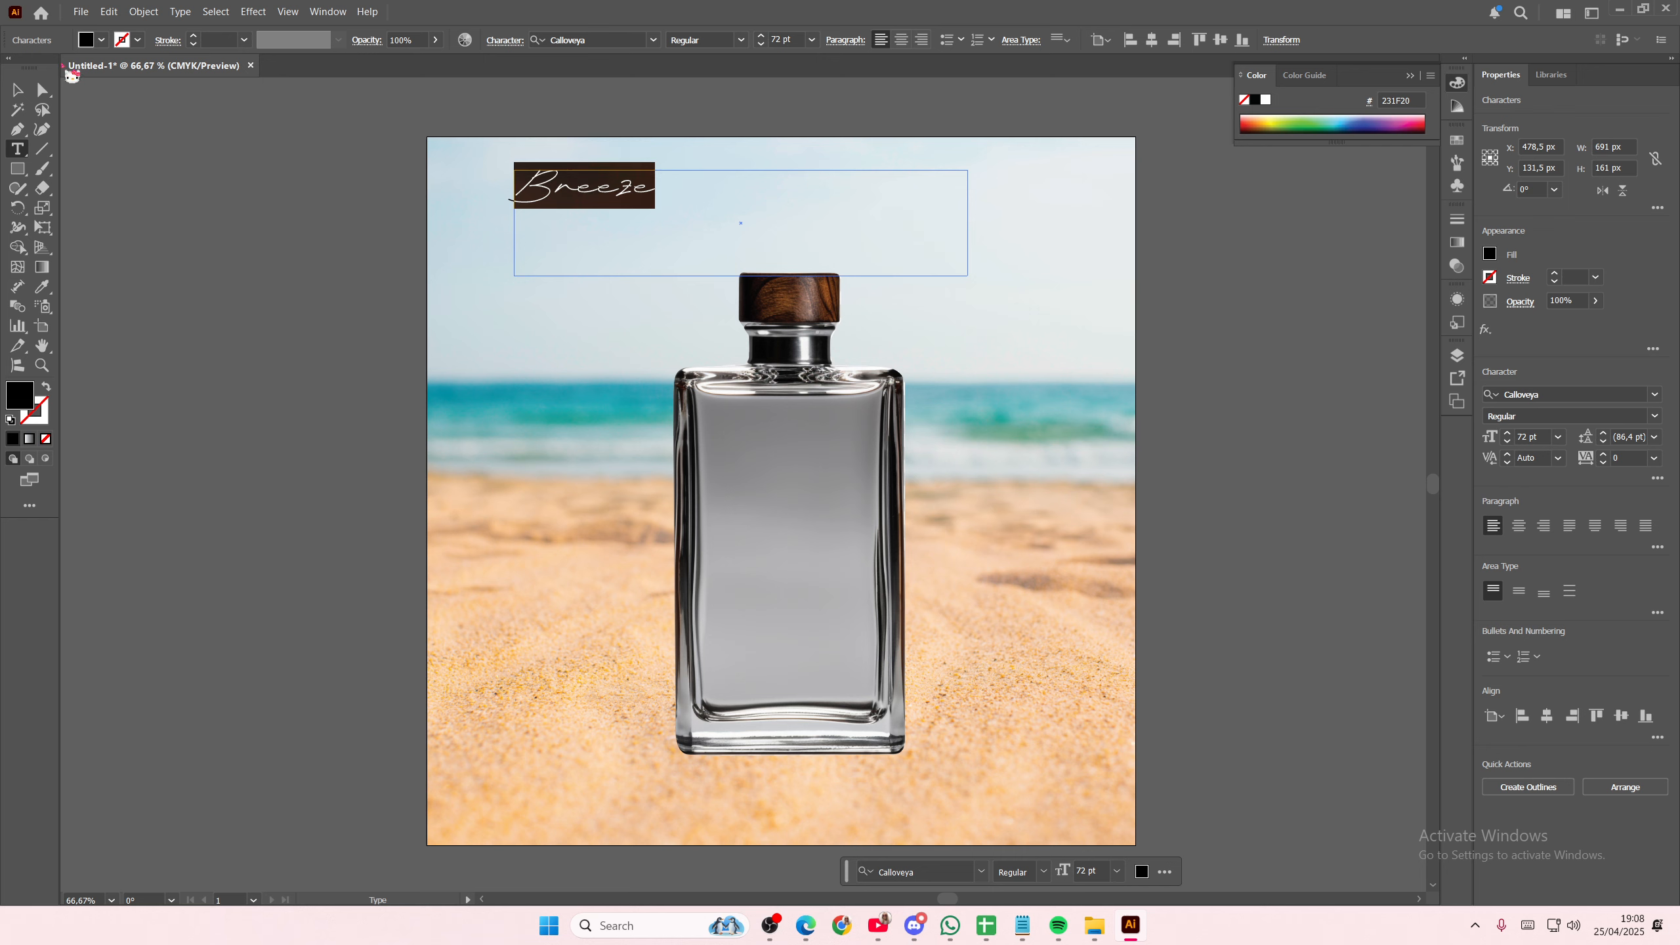
{"action": "left_click", "coordinate": [761, 36]}
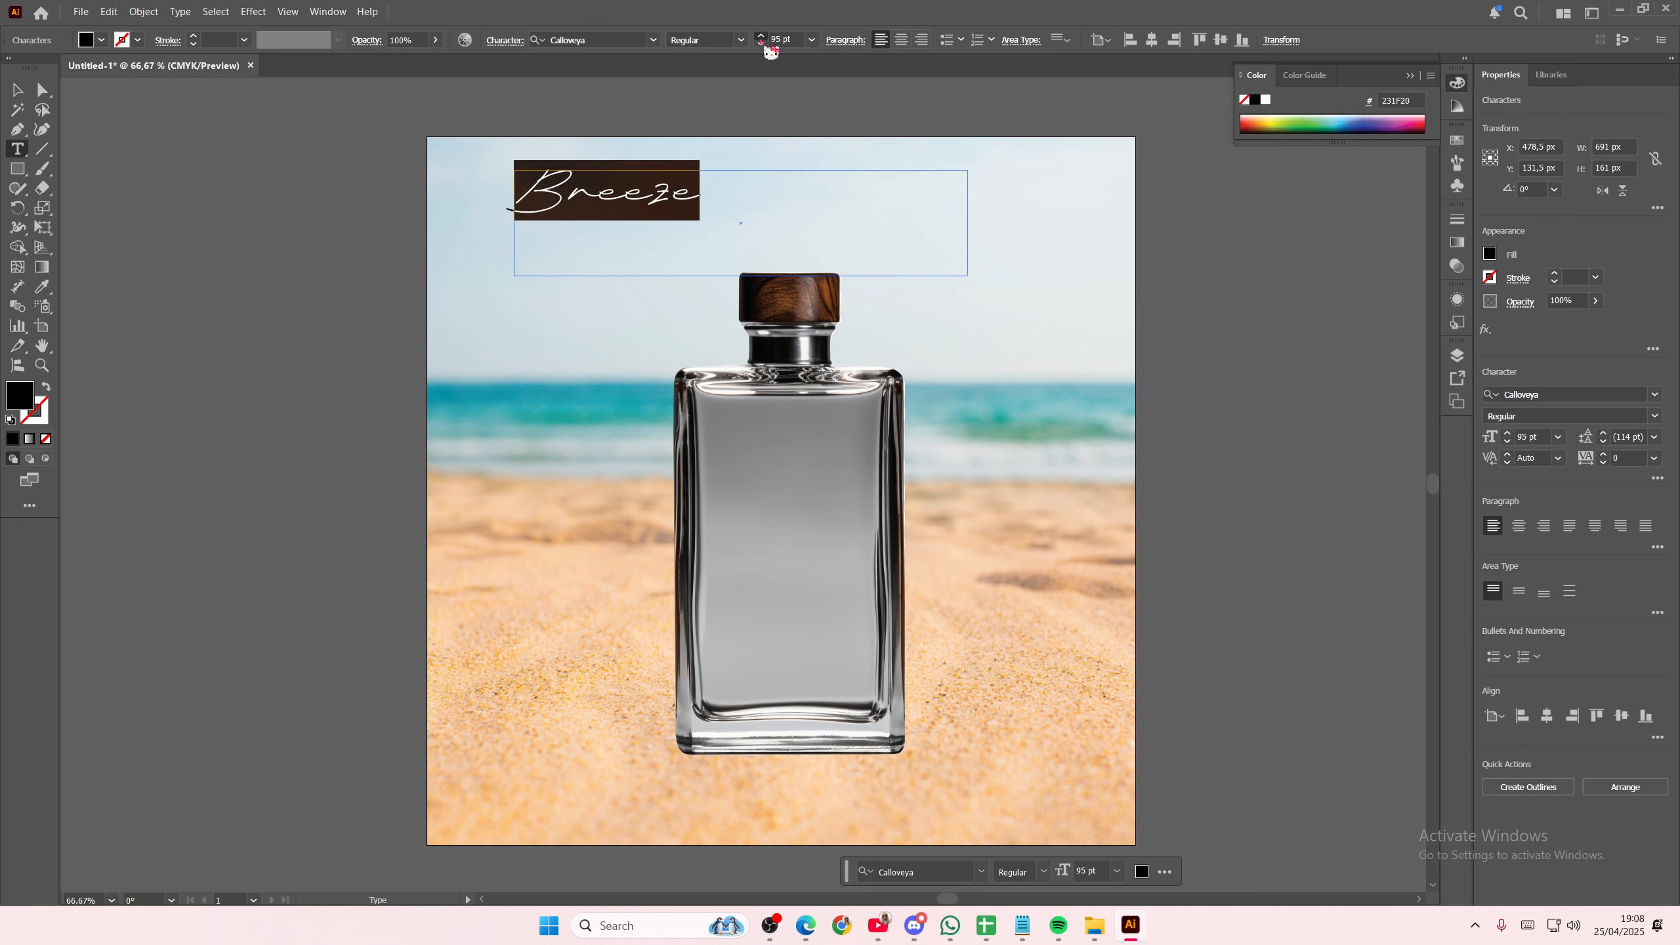
{"action": "left_click", "coordinate": [761, 36]}
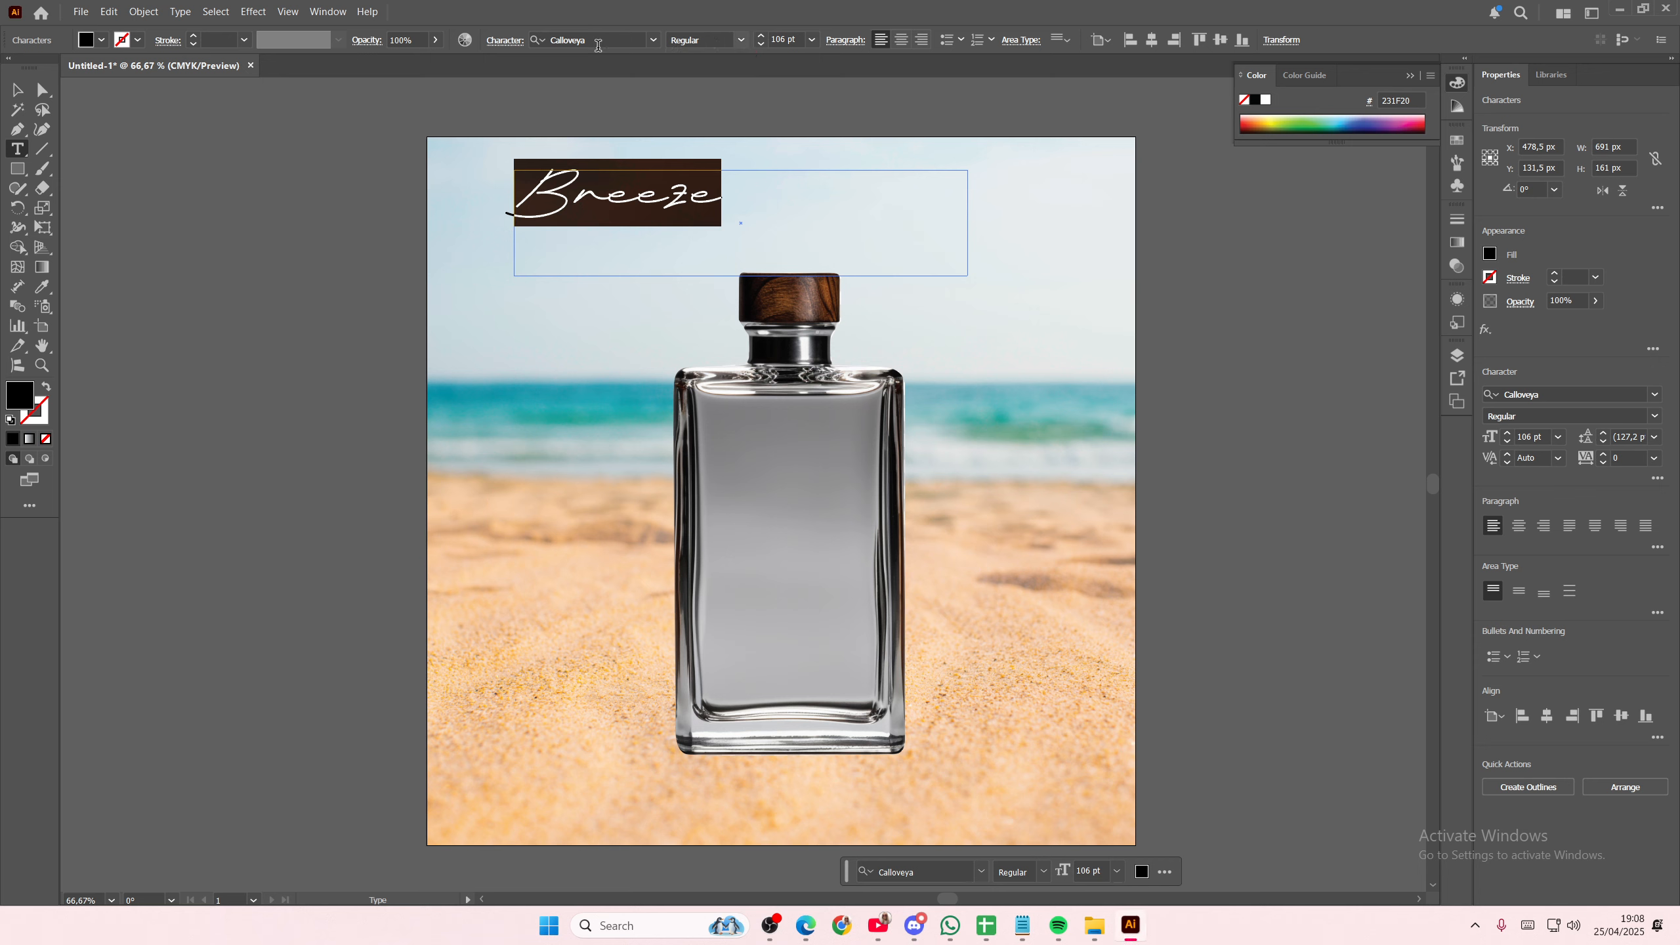
{"action": "left_click", "coordinate": [102, 40]}
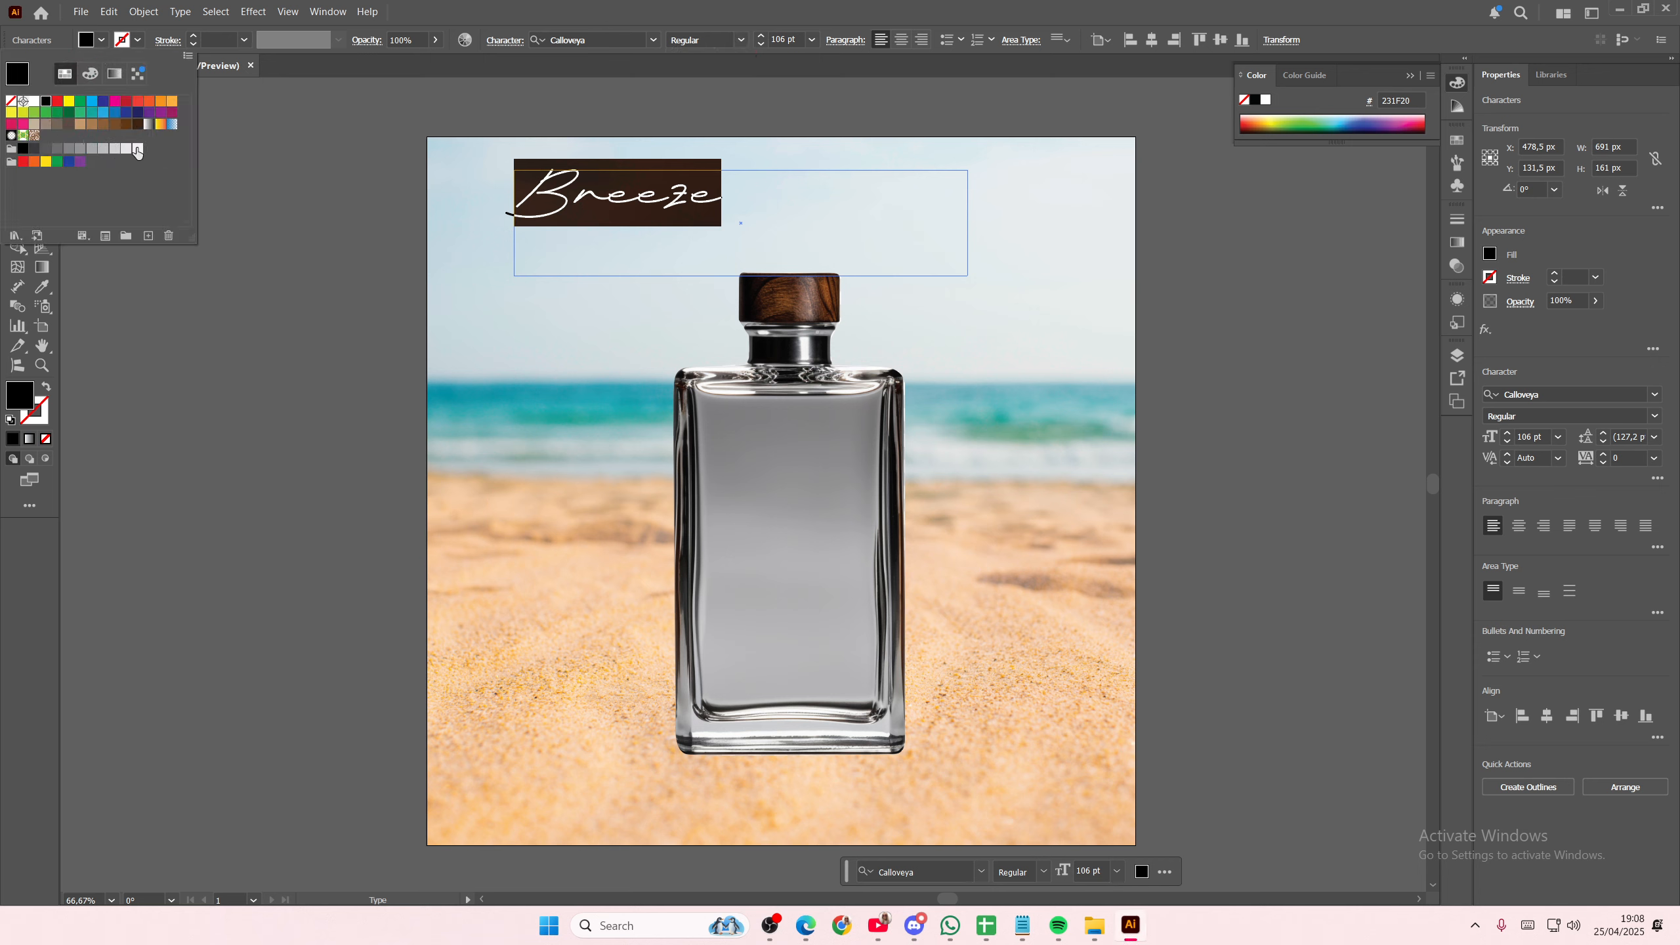
{"action": "left_click", "coordinate": [137, 150]}
{"action": "key", "text": "Escape"}
{"action": "key", "text": "Escape"}
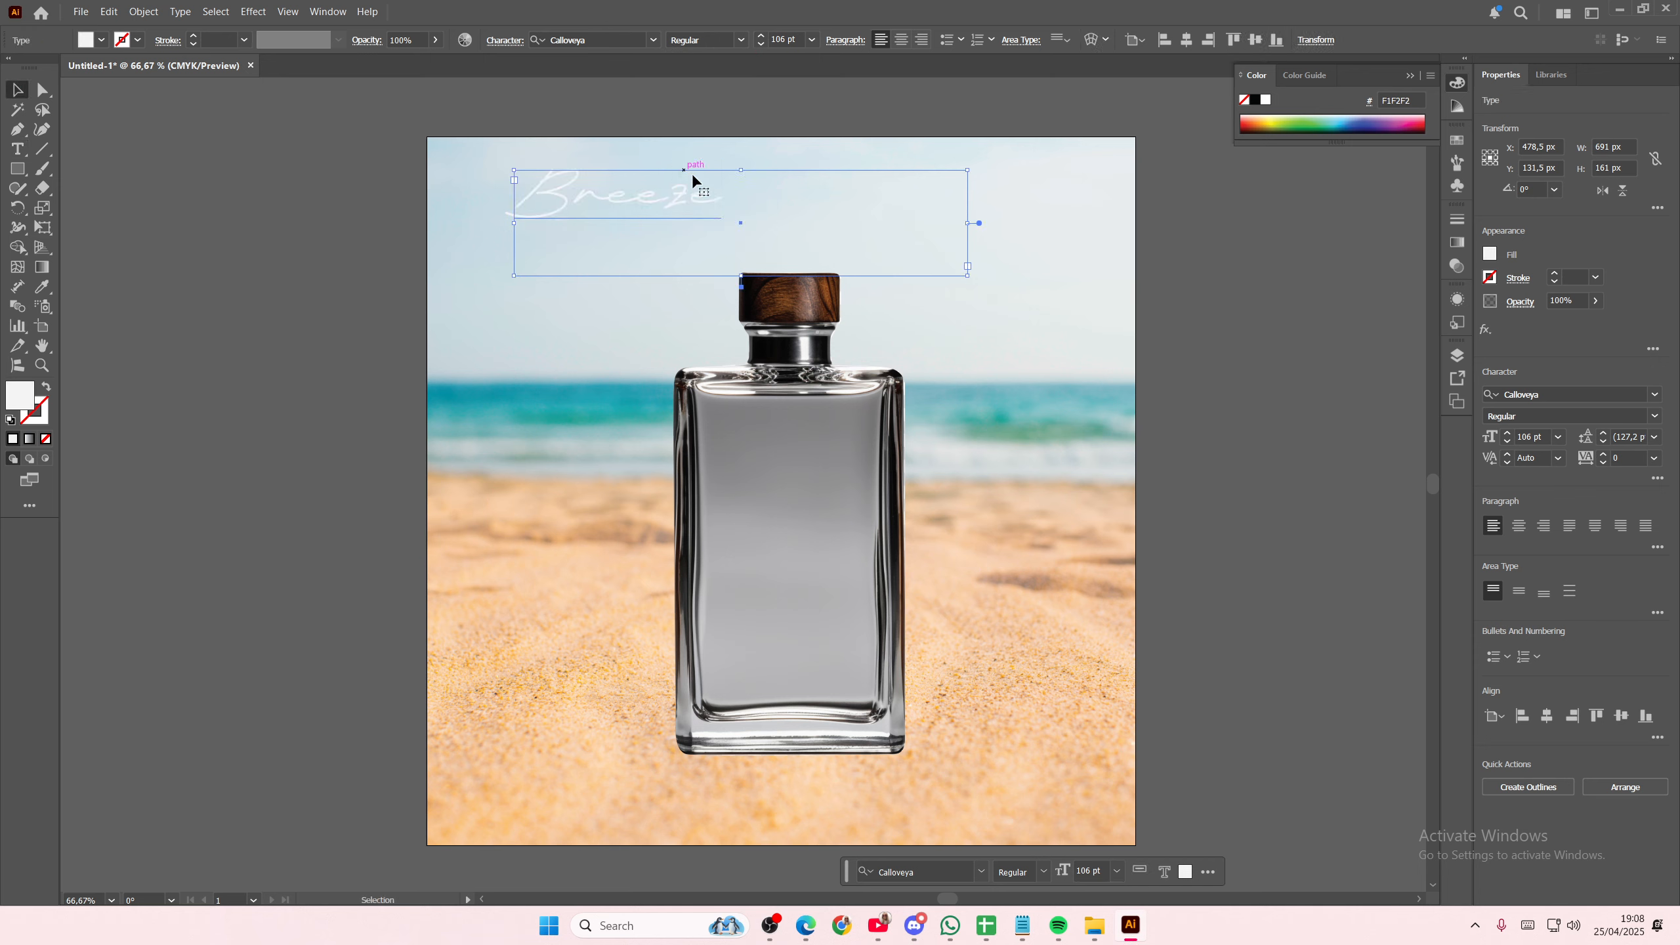
Convert the "Breeze" text to outlines above the bottle cap and enlarge the lettering to about 451 px wide
{"action": "left_click_drag", "start_coordinate": [691, 173], "coordinate": [827, 192]}
{"action": "right_click", "coordinate": [793, 215]}
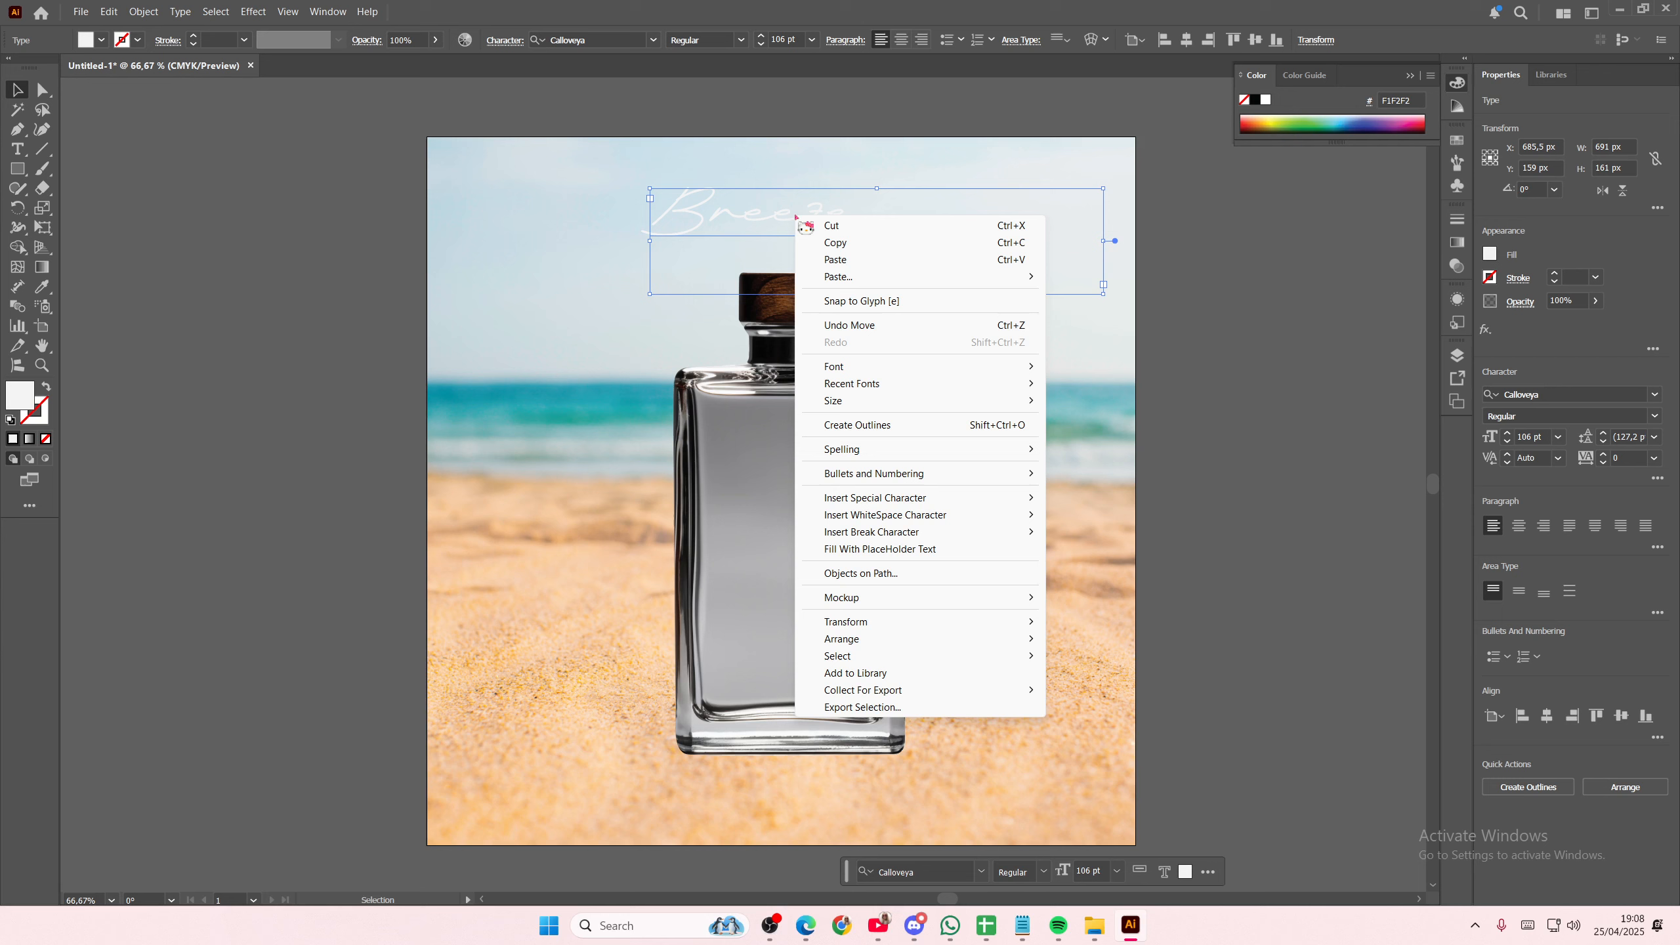
{"action": "left_click", "coordinate": [892, 430]}
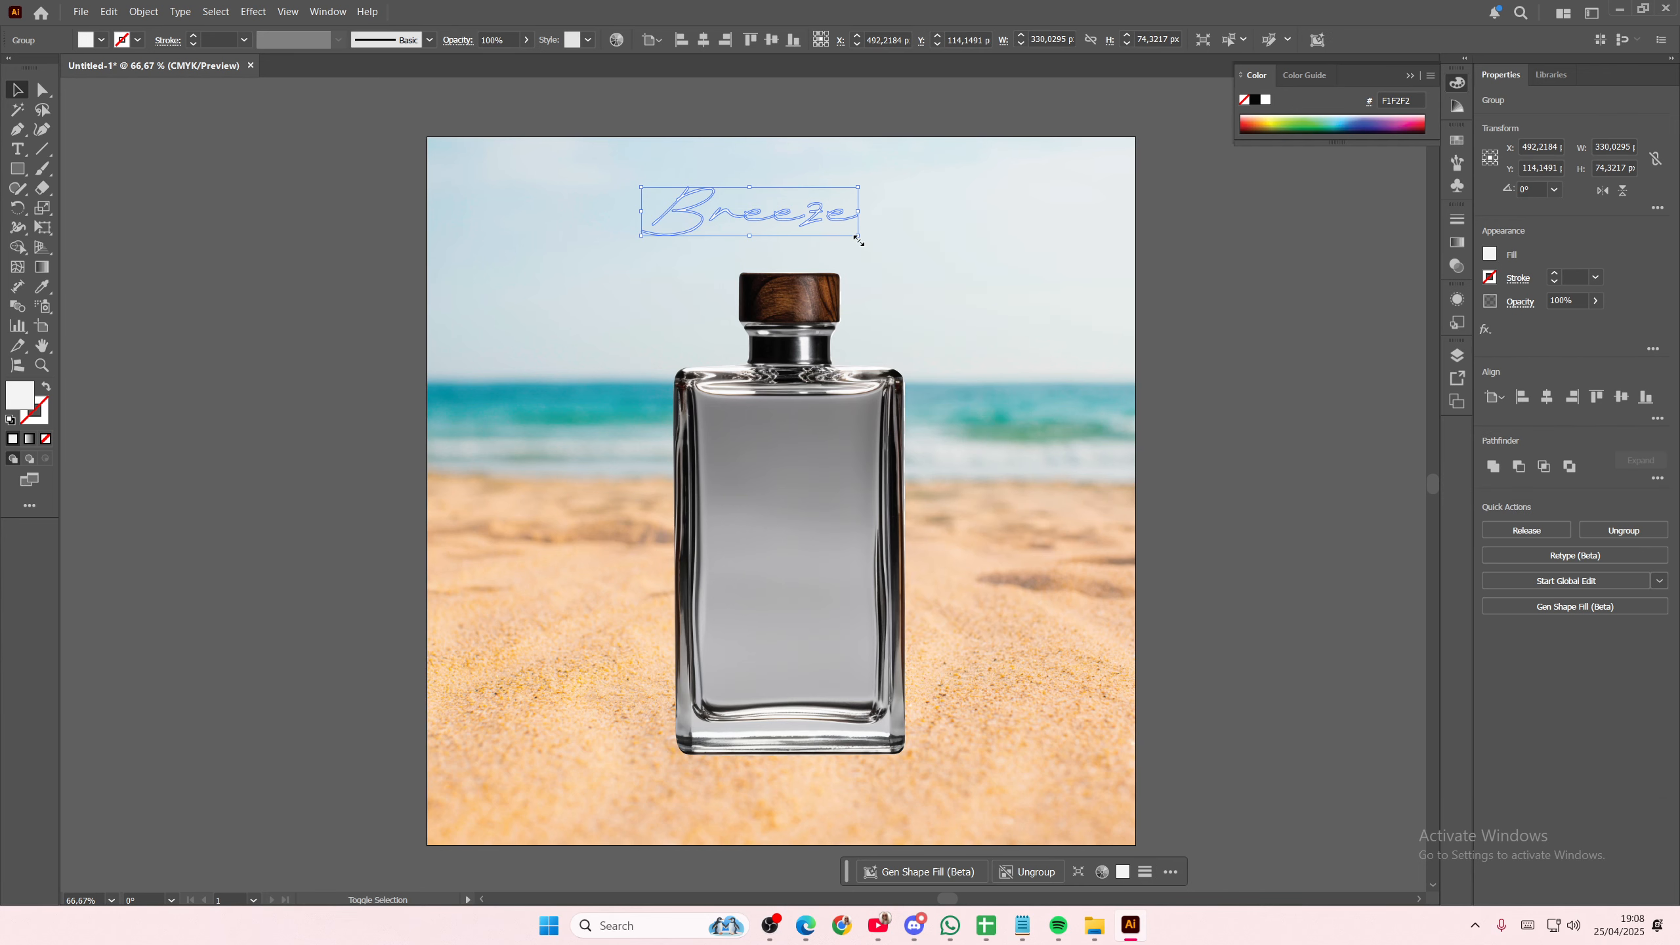
{"action": "mouse_move", "coordinate": [859, 241]}
{"action": "left_mouse_down"}
{"action": "mouse_move", "coordinate": [935, 272]}
{"action": "mouse_move", "coordinate": [866, 229]}
{"action": "left_mouse_up"}
{"action": "key", "text": "ctrl+z"}
Offset the "Breeze" lettering paths by 5 px with miter joins and a miter limit of 4
{"action": "left_click", "coordinate": [144, 11]}
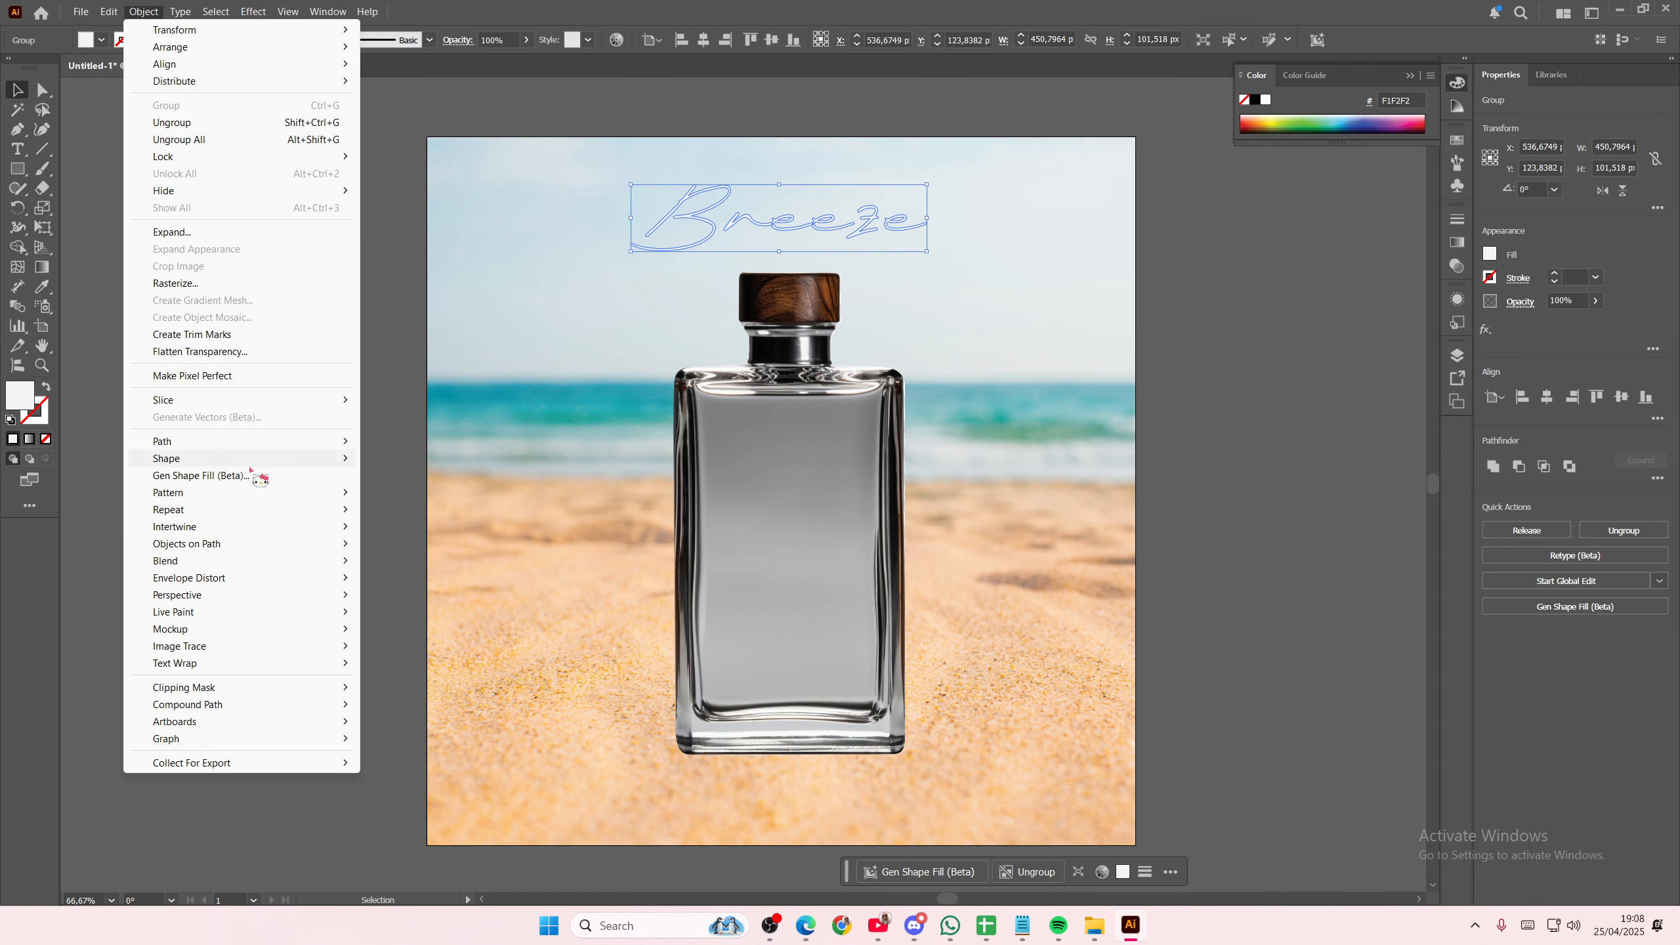
{"action": "mouse_move", "coordinate": [245, 443]}
{"action": "left_click", "coordinate": [430, 499]}
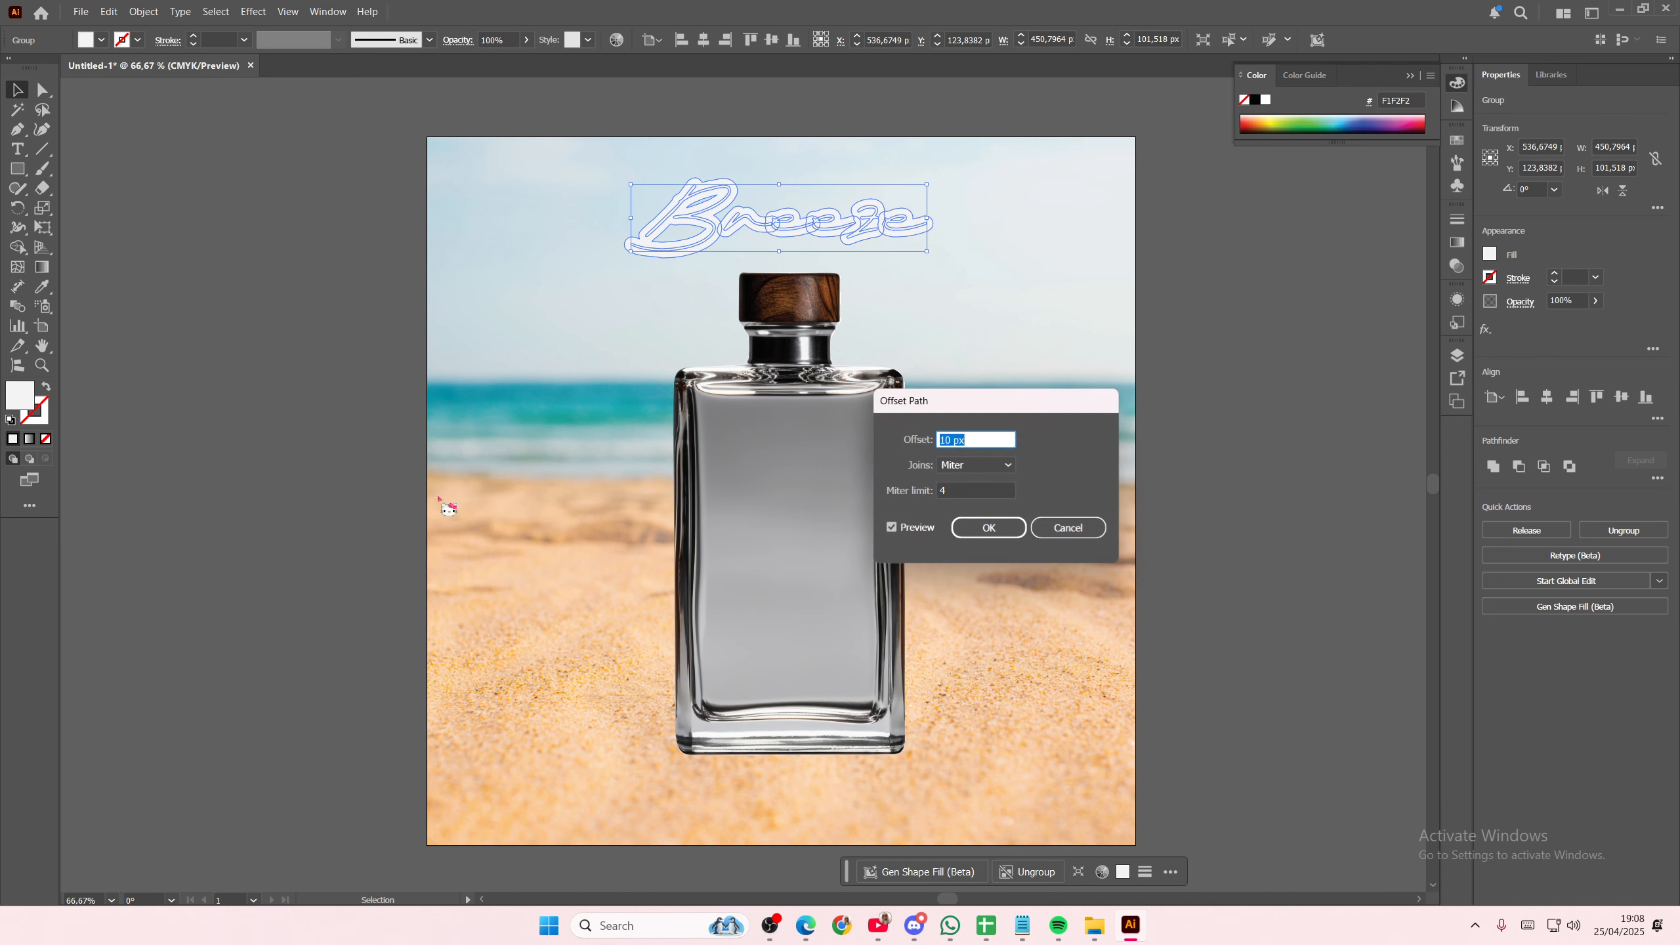
{"action": "left_click", "coordinate": [931, 484]}
{"action": "double_click", "coordinate": [956, 440]}
{"action": "left_click", "coordinate": [972, 486]}
{"action": "left_click", "coordinate": [990, 529]}
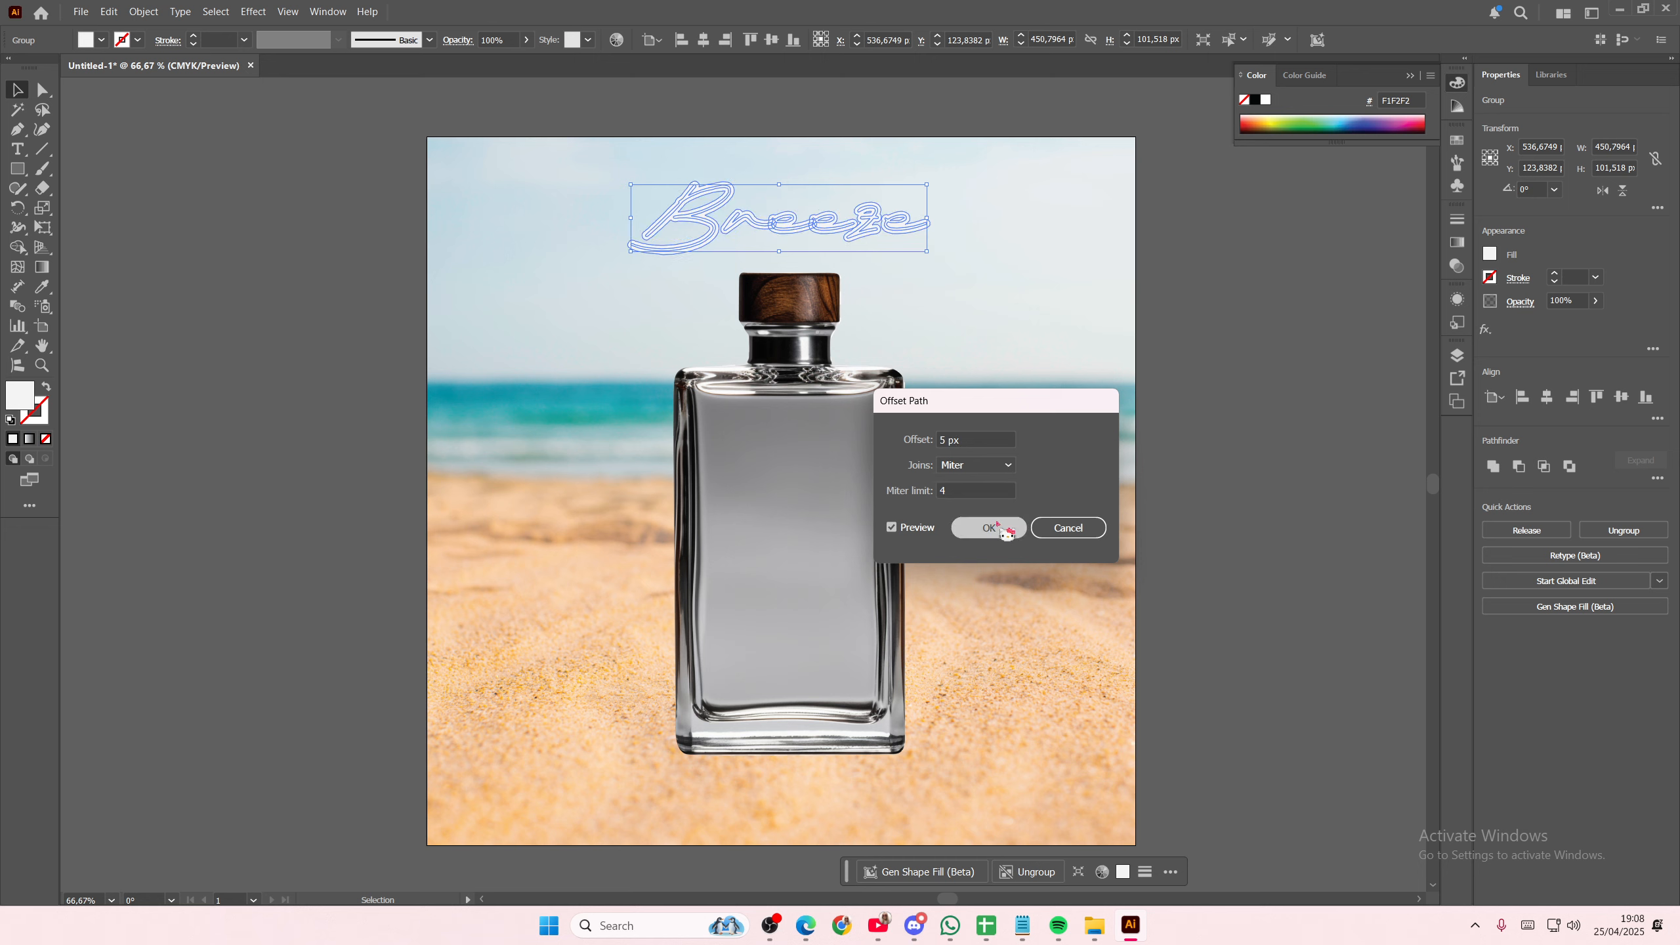
Ungroup the "Breeze" lettering so the original letters and their offset shapes are separate objects
{"action": "left_click", "coordinate": [1206, 493]}
{"action": "left_click", "coordinate": [854, 233]}
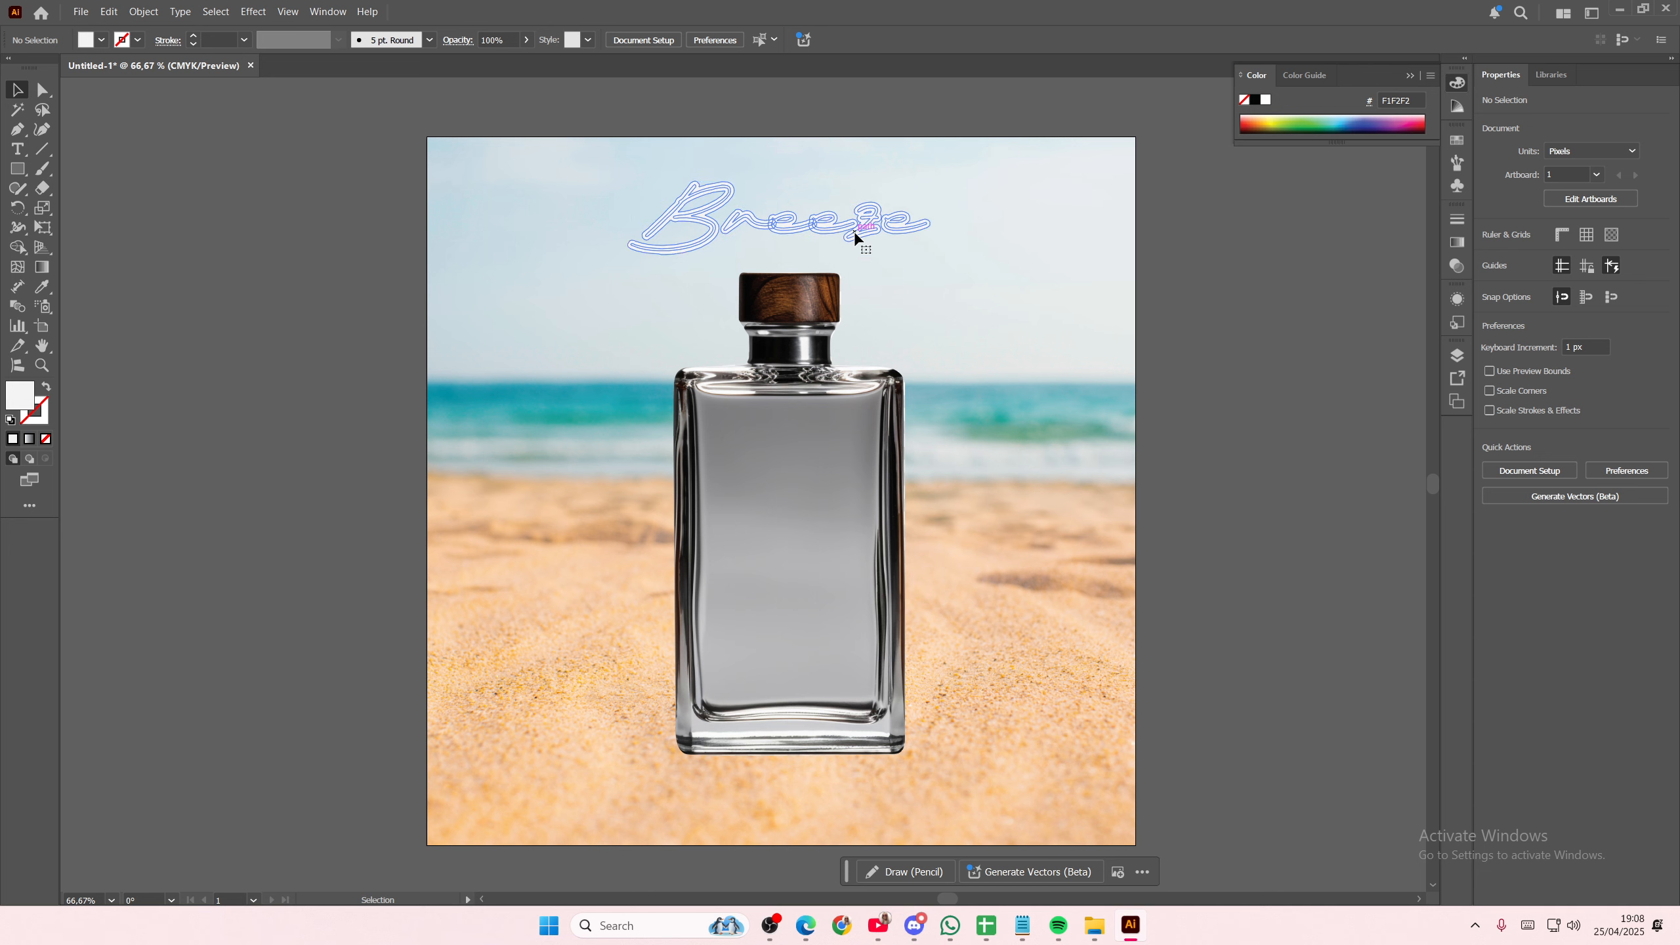
{"action": "left_click", "coordinate": [1141, 244]}
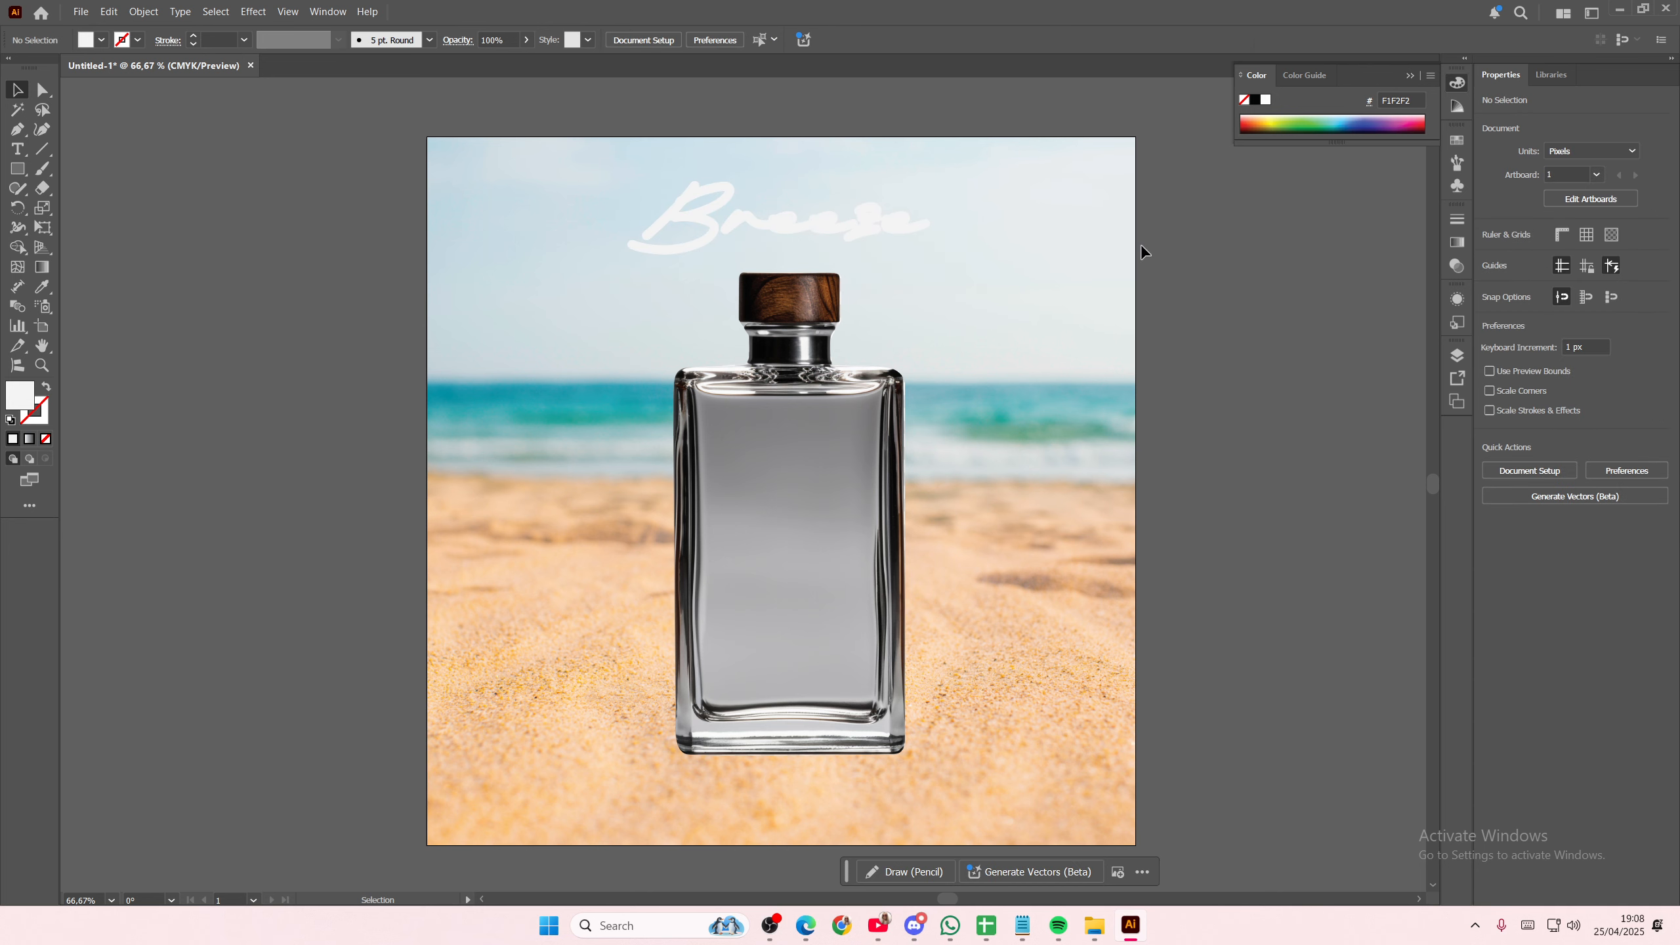
{"action": "right_click", "coordinate": [699, 217]}
{"action": "left_click", "coordinate": [799, 426]}
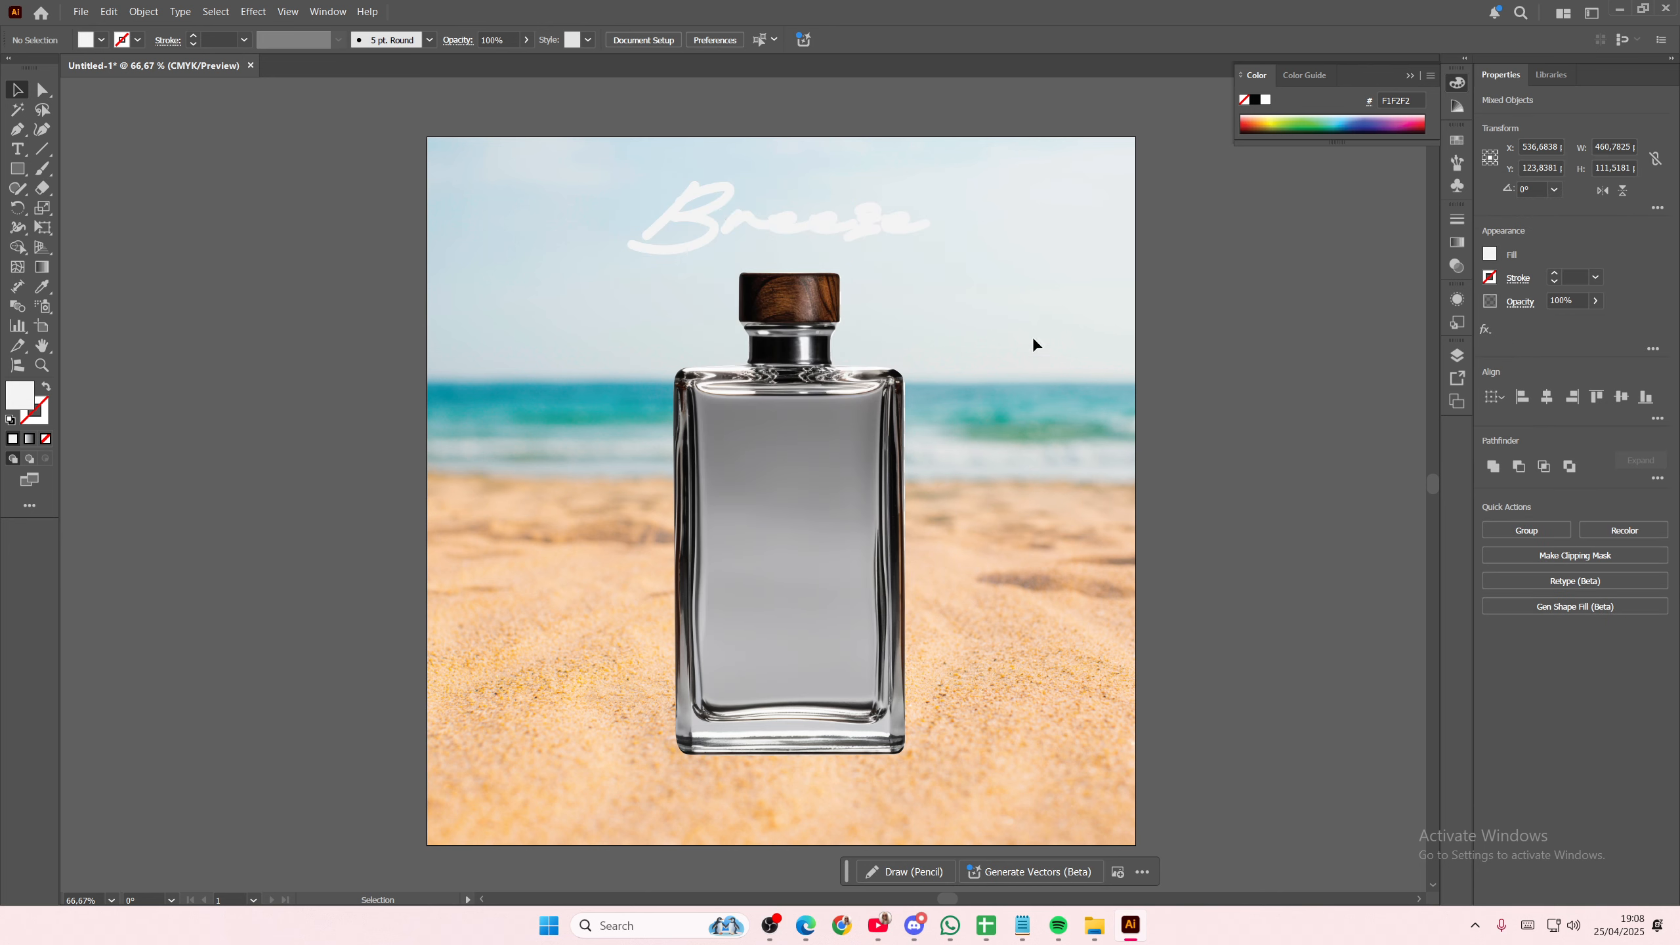
{"action": "left_click", "coordinate": [710, 221]}
{"action": "left_click", "coordinate": [819, 232], "text": "shift"}
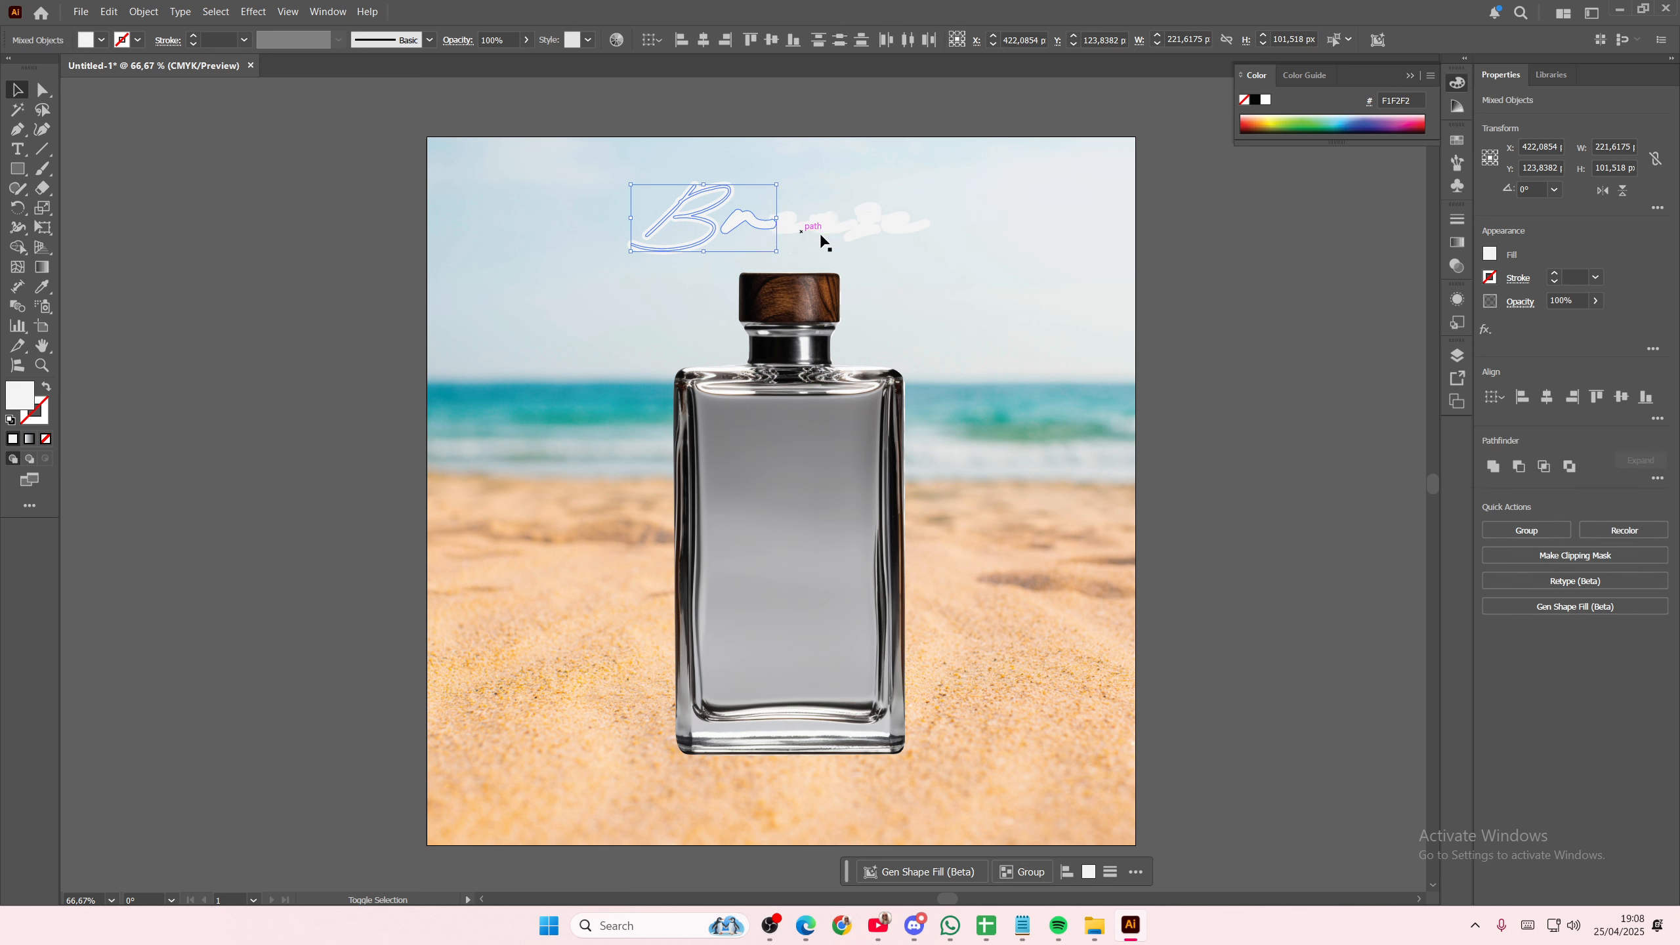
{"action": "left_click", "coordinate": [901, 252]}
Select all the original inner letter shapes of "Breeze" together, leaving out the thicker offset shapes behind them
{"action": "left_click", "coordinate": [737, 224]}
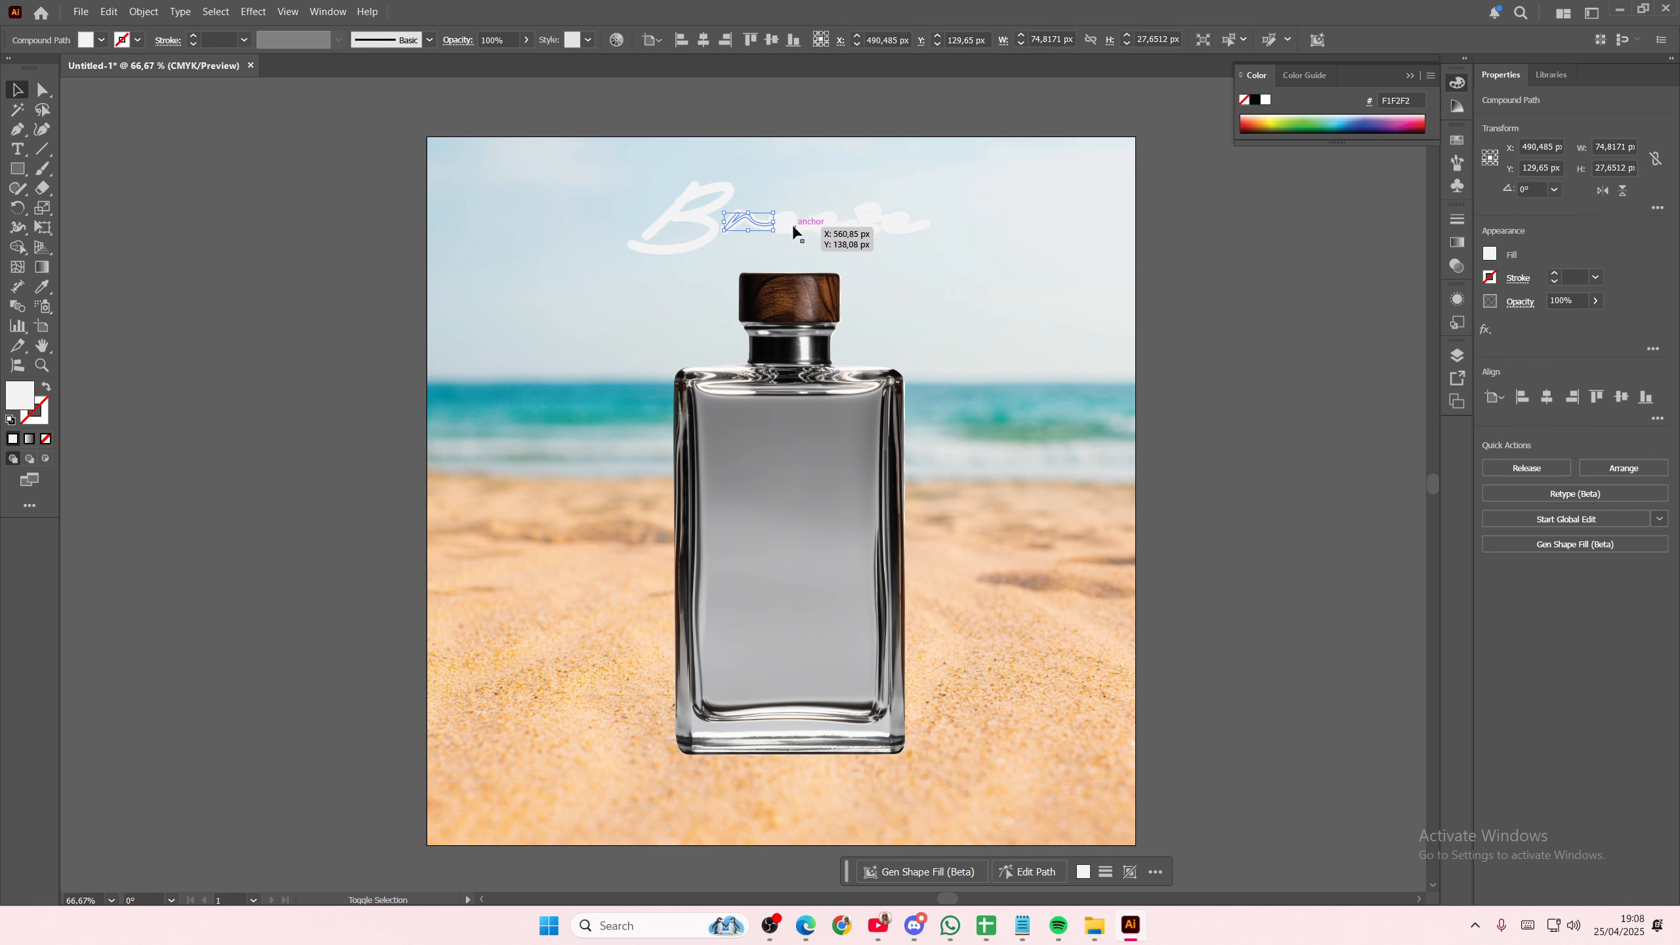
{"action": "left_click", "coordinate": [831, 226], "text": "shift"}
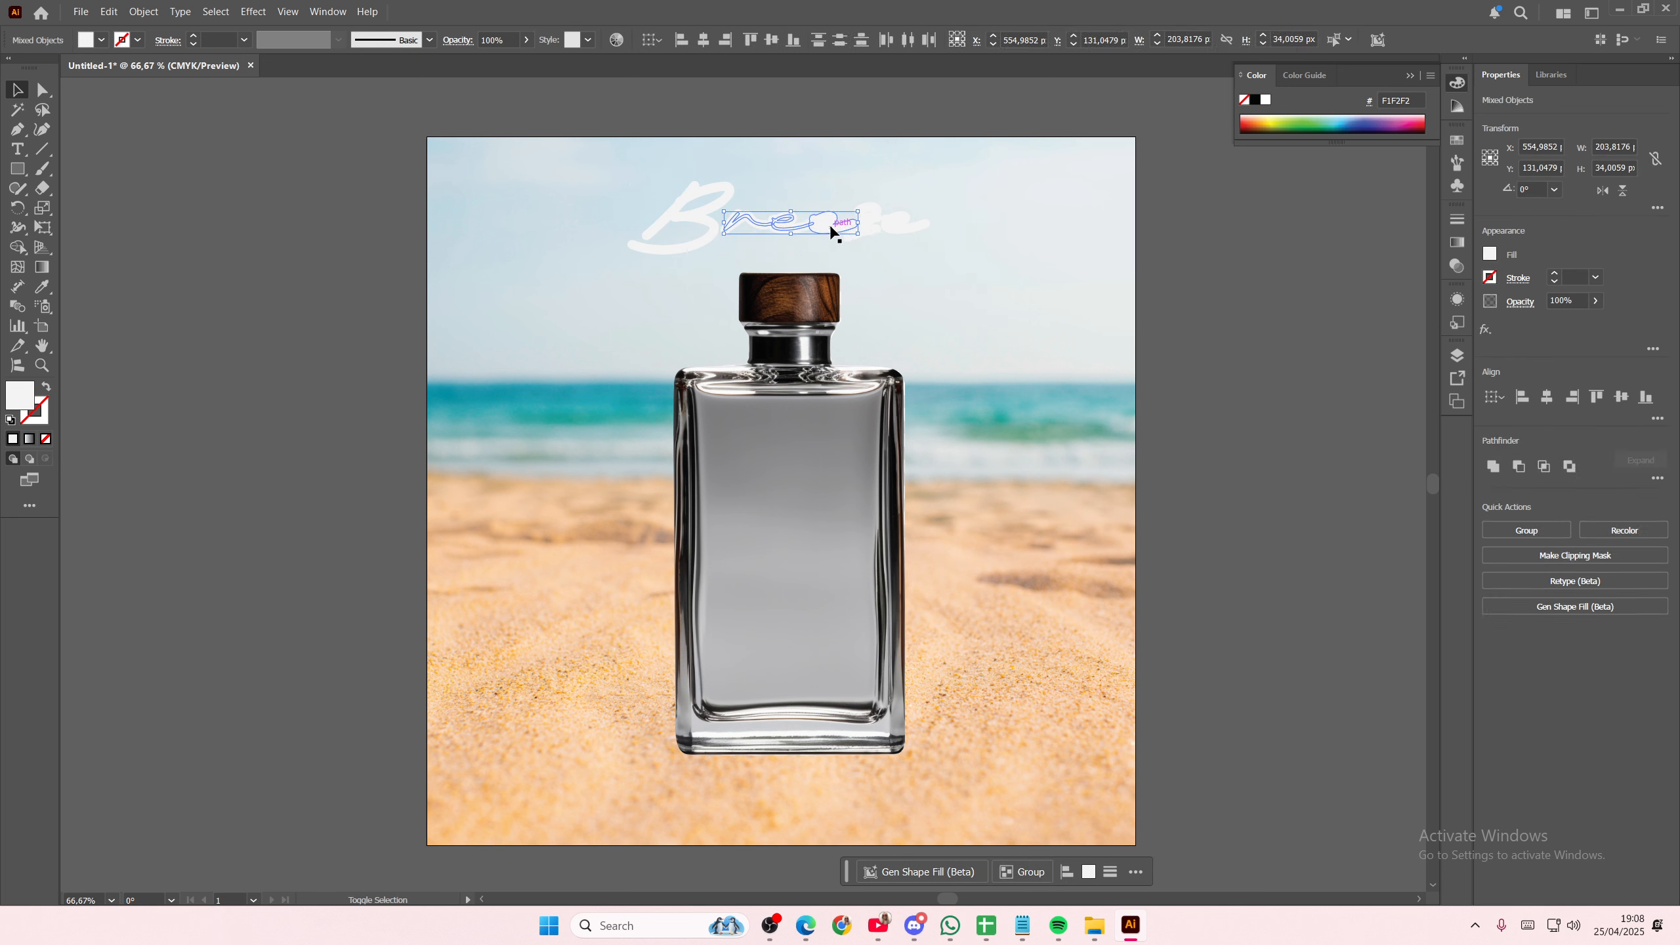
{"action": "left_click", "coordinate": [832, 231], "text": "shift"}
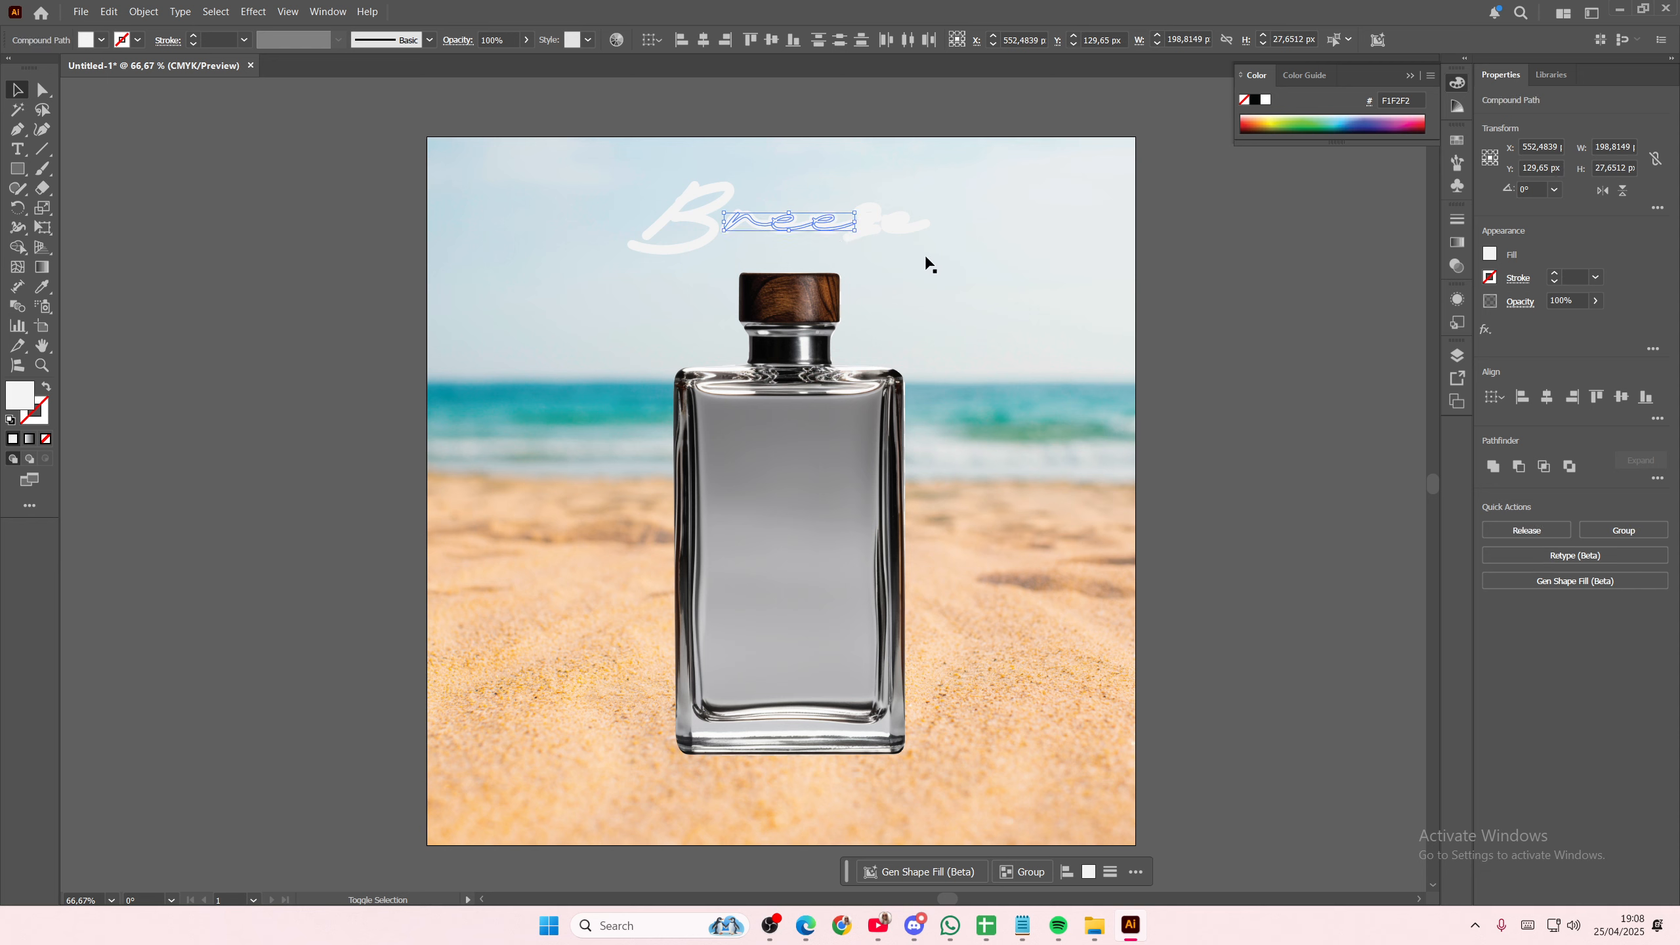
{"action": "left_click", "coordinate": [867, 223], "text": "shift"}
{"action": "left_click", "coordinate": [895, 221], "text": "shift"}
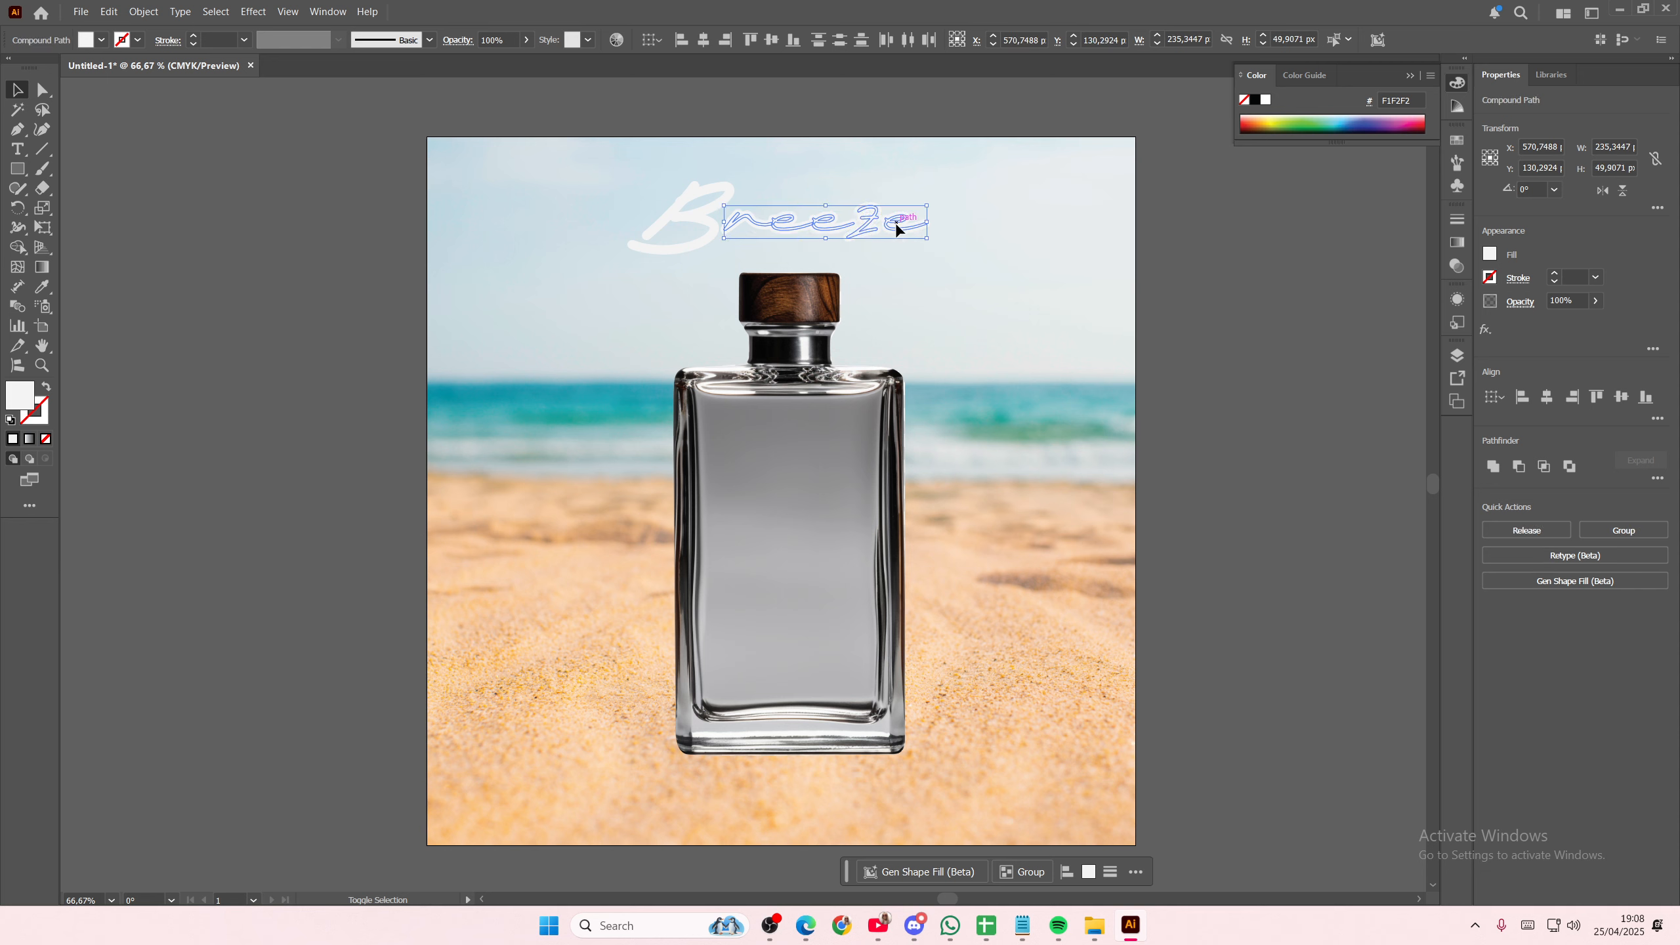
{"action": "left_click", "coordinate": [692, 217], "text": "shift"}
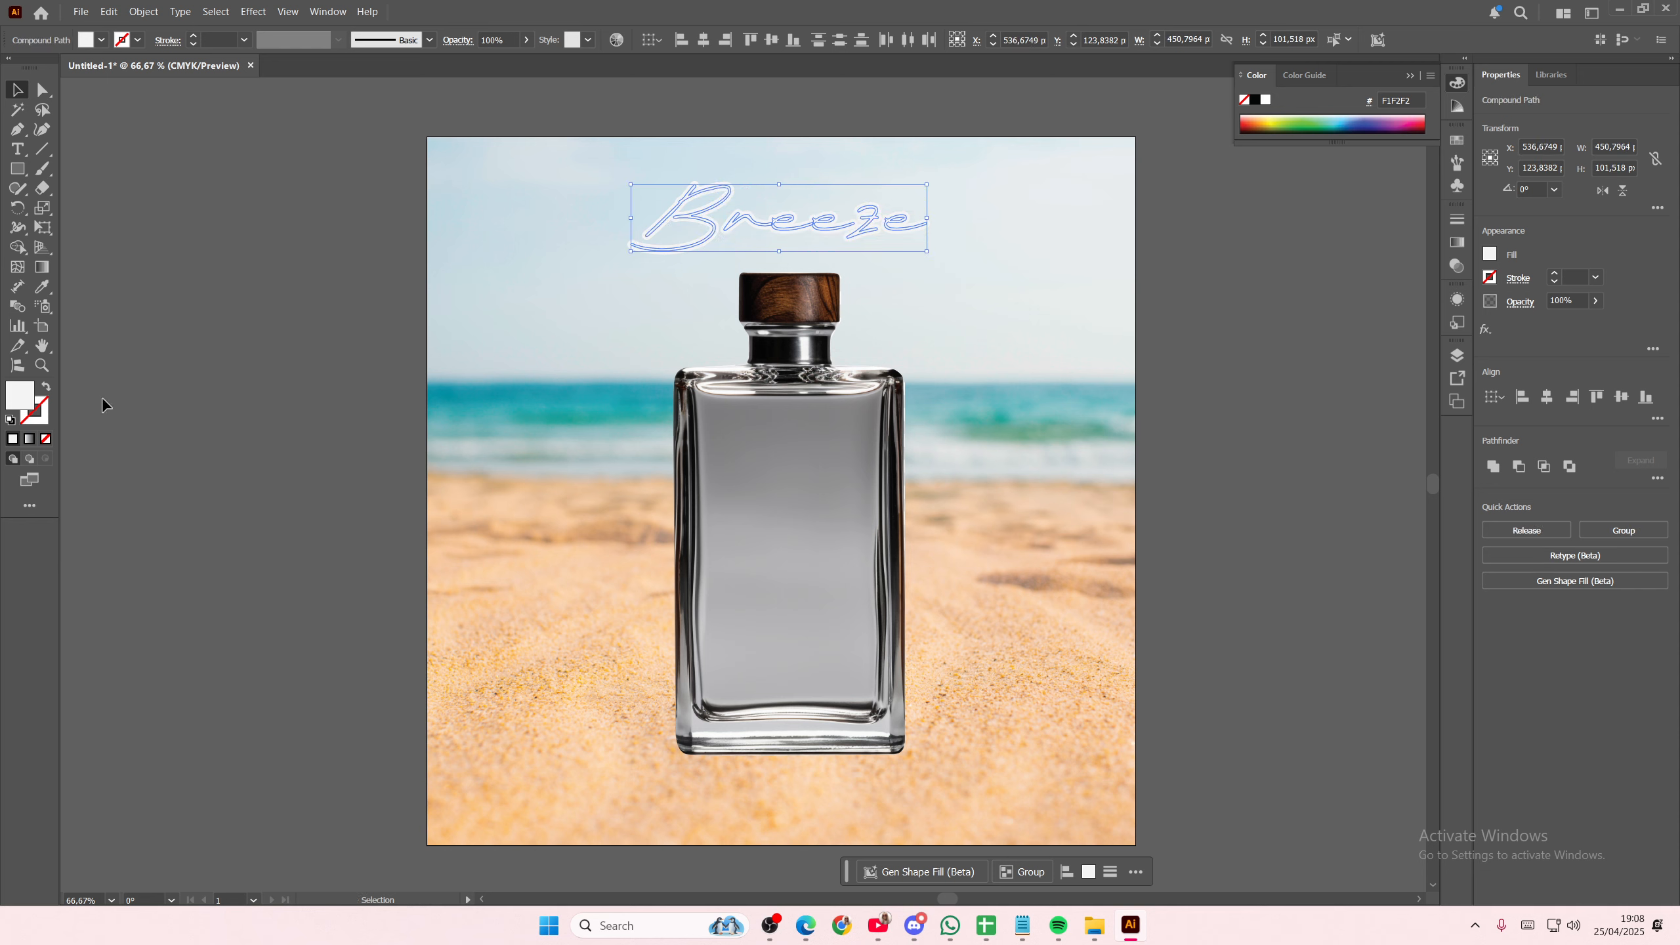
{"action": "double_click", "coordinate": [27, 401]}
{"action": "left_click", "coordinate": [1202, 475]}
{"action": "left_click", "coordinate": [1240, 546]}
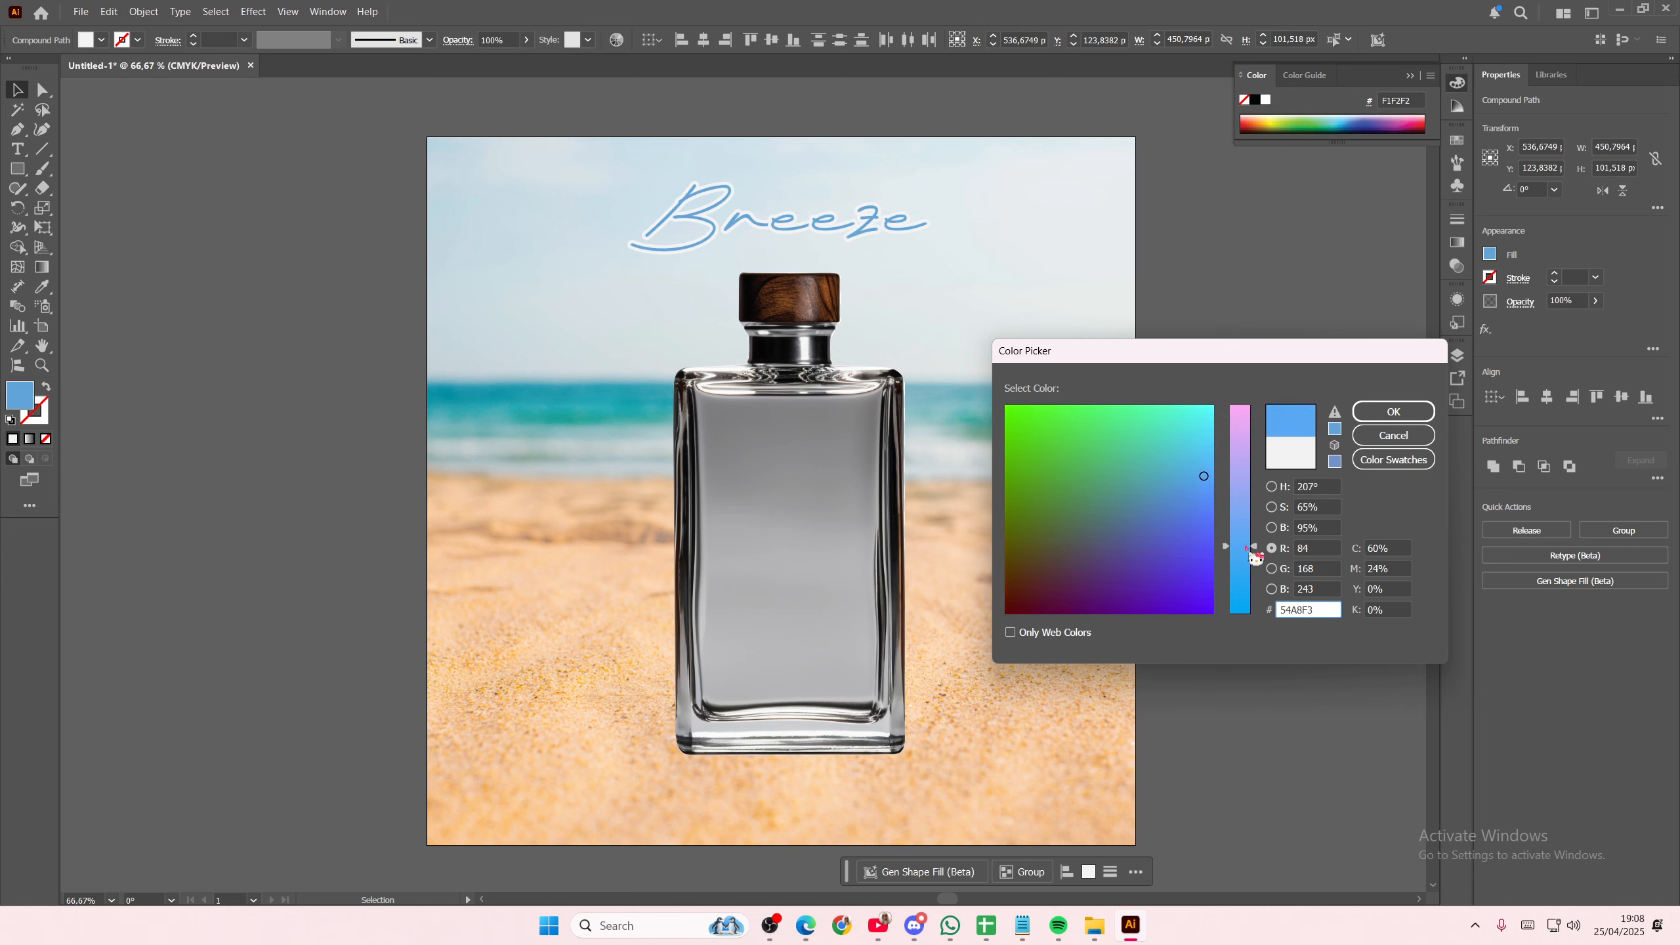
{"action": "left_click", "coordinate": [1200, 459]}
{"action": "left_click", "coordinate": [1204, 454]}
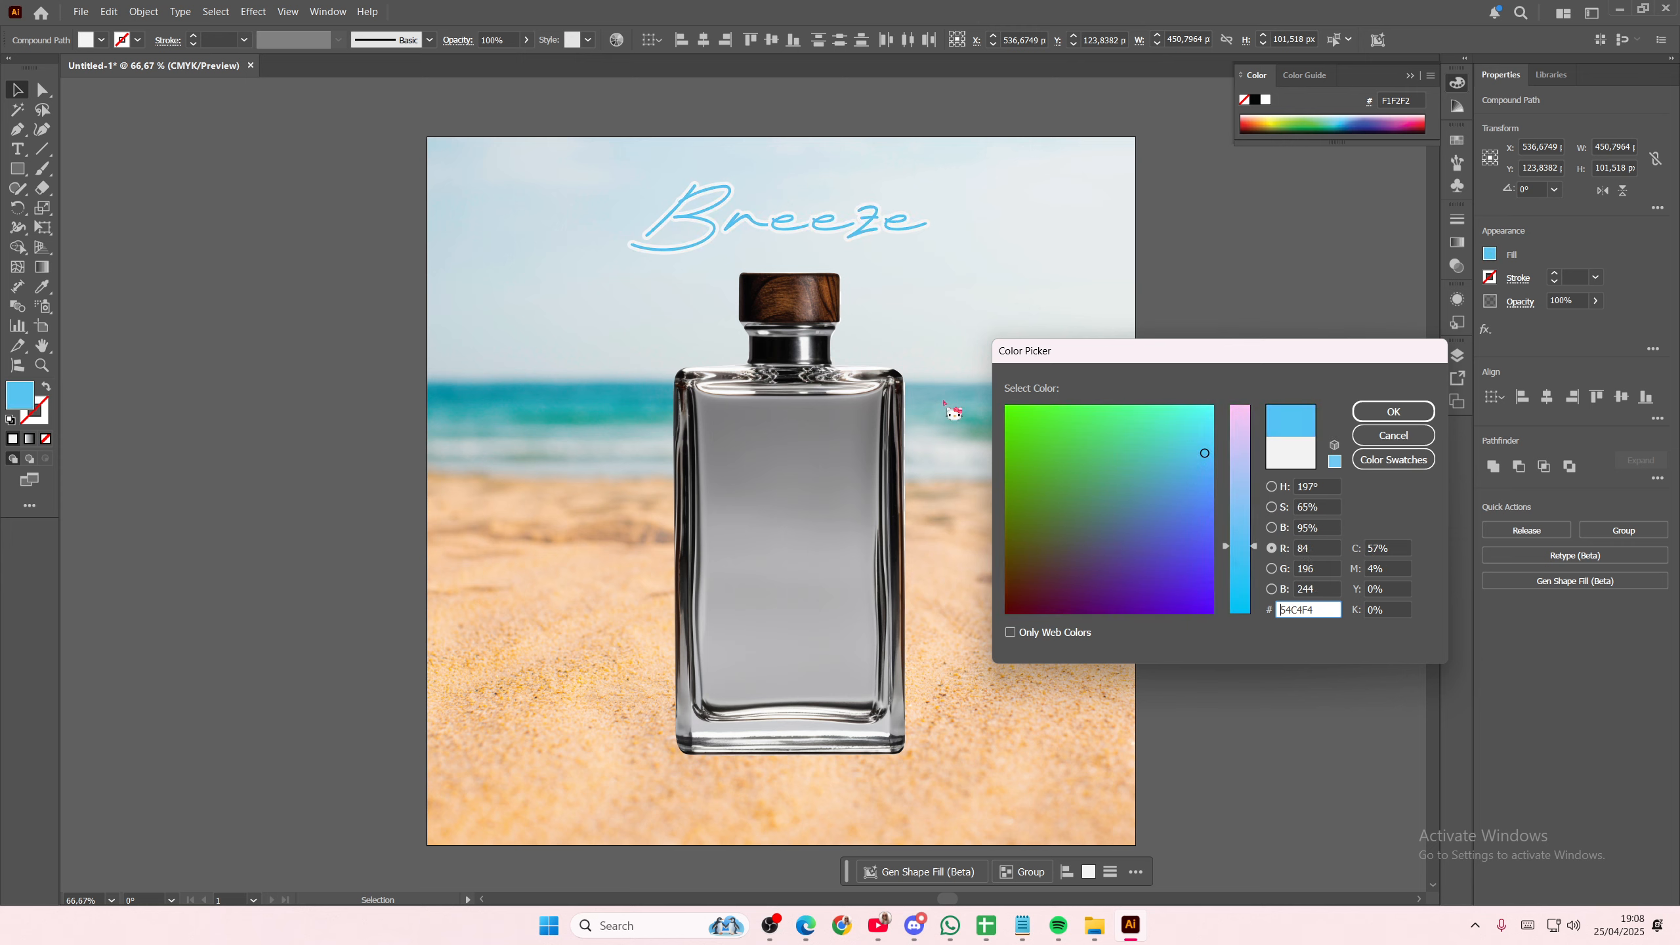
{"action": "left_click", "coordinate": [1393, 435]}
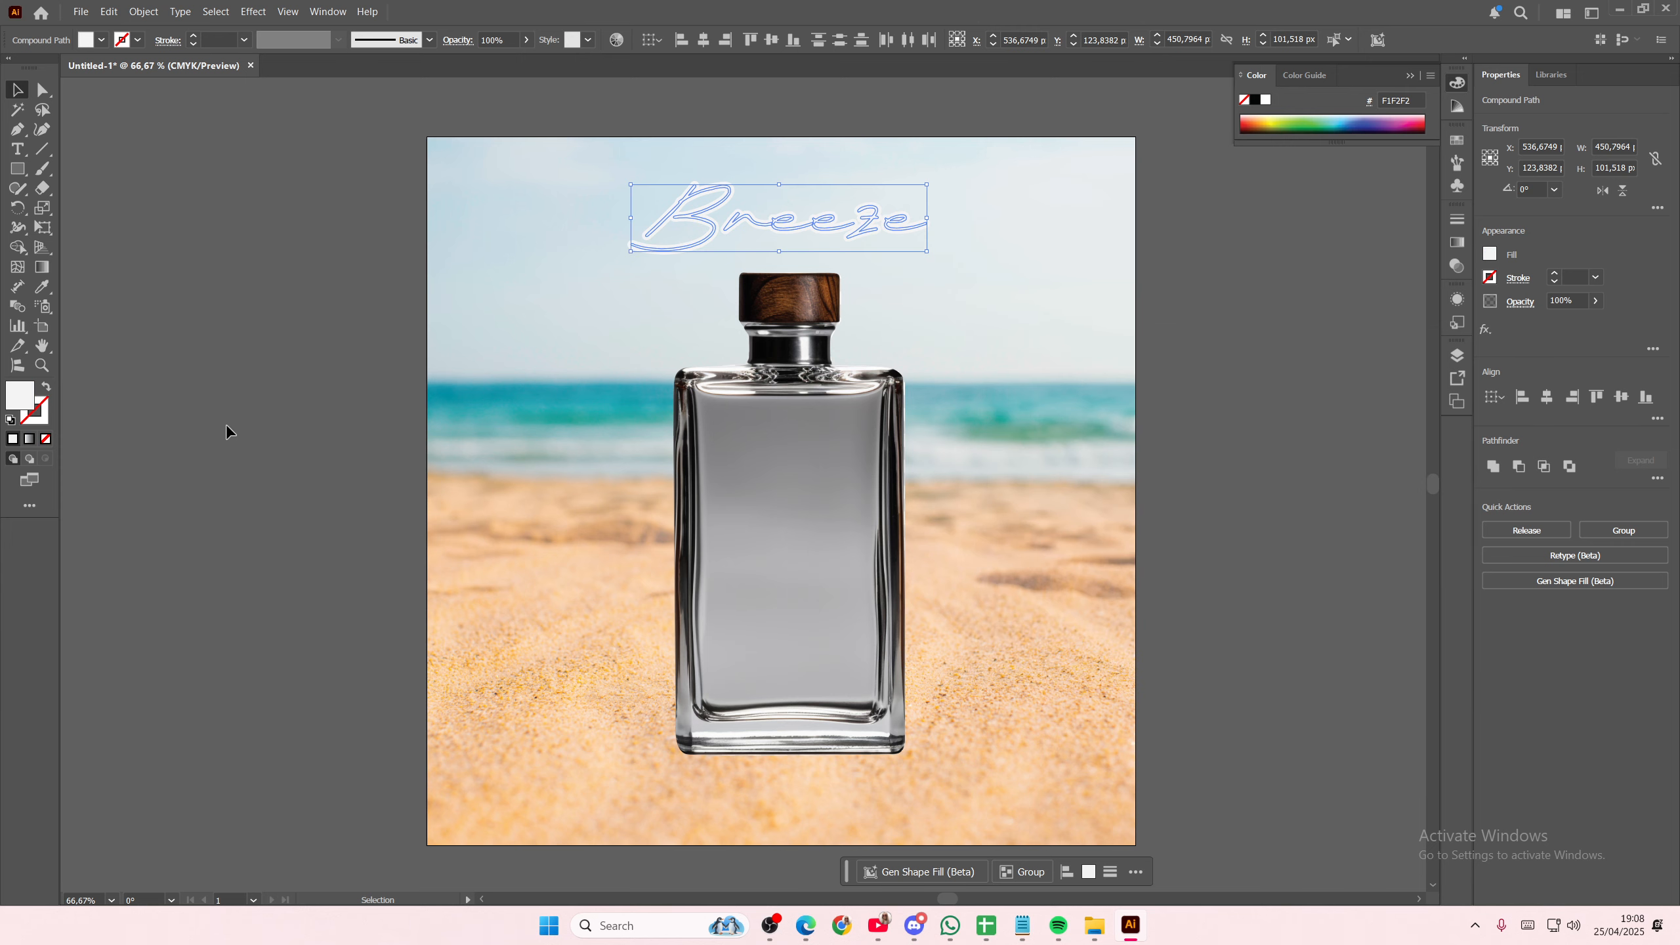
Fill the inner "Breeze" letters with the teal sampled from the sea using the Eyedropper, and clear the selection
{"action": "left_click", "coordinate": [41, 287]}
{"action": "left_click", "coordinate": [550, 403]}
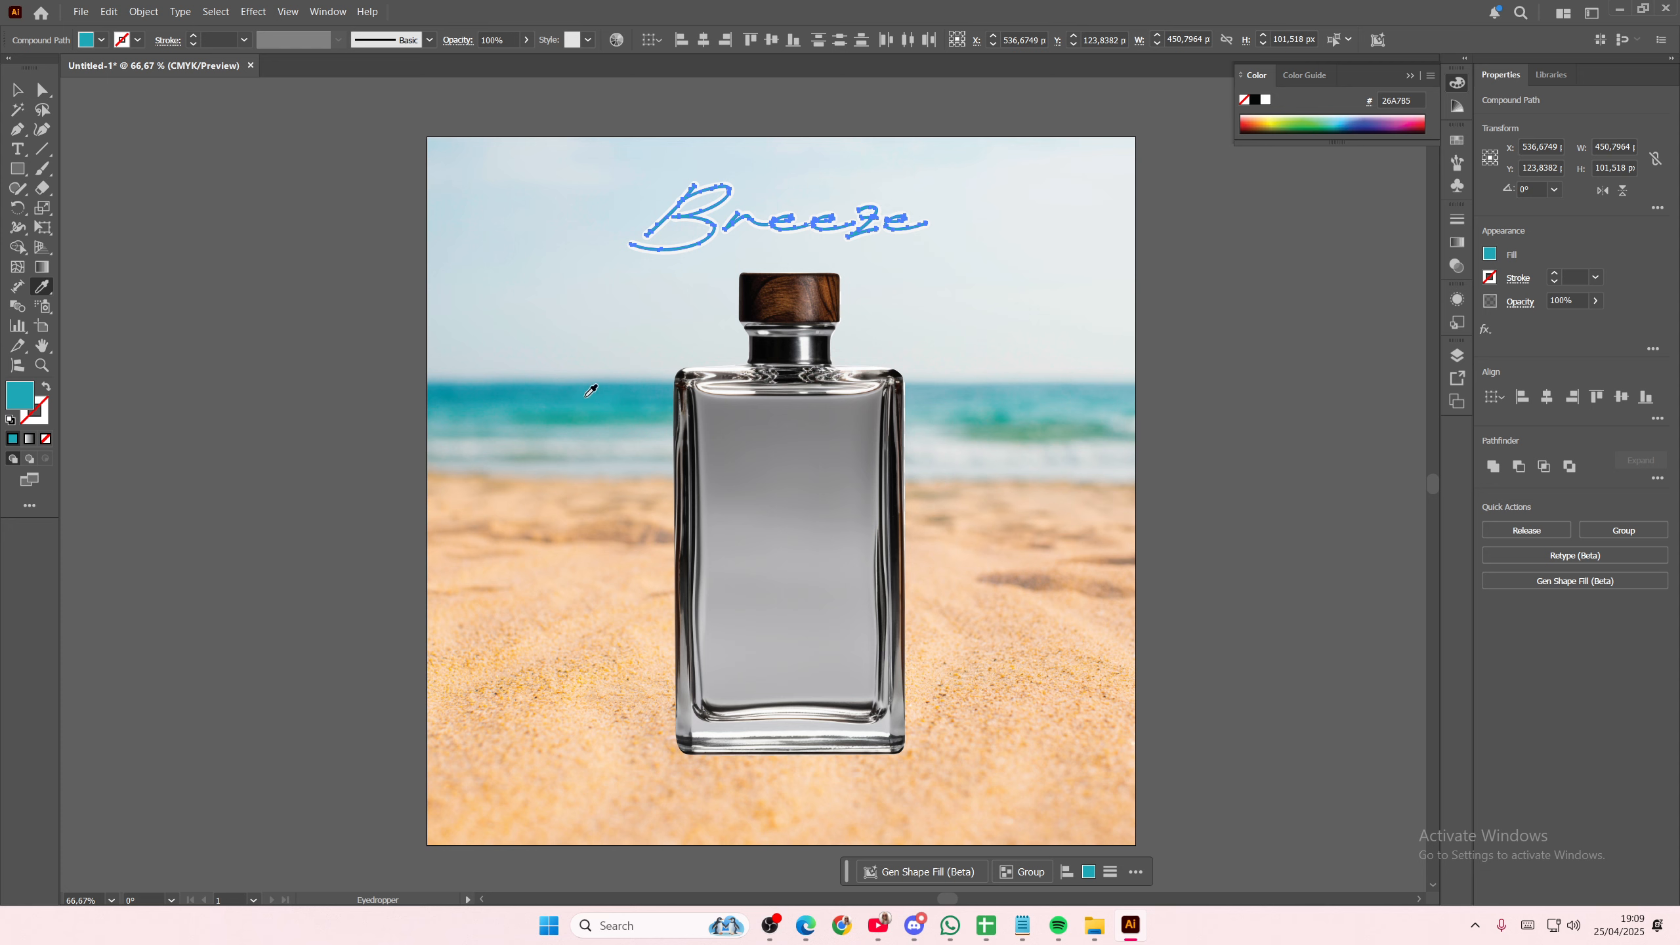
{"action": "left_click", "coordinate": [17, 89]}
{"action": "left_click", "coordinate": [162, 161]}
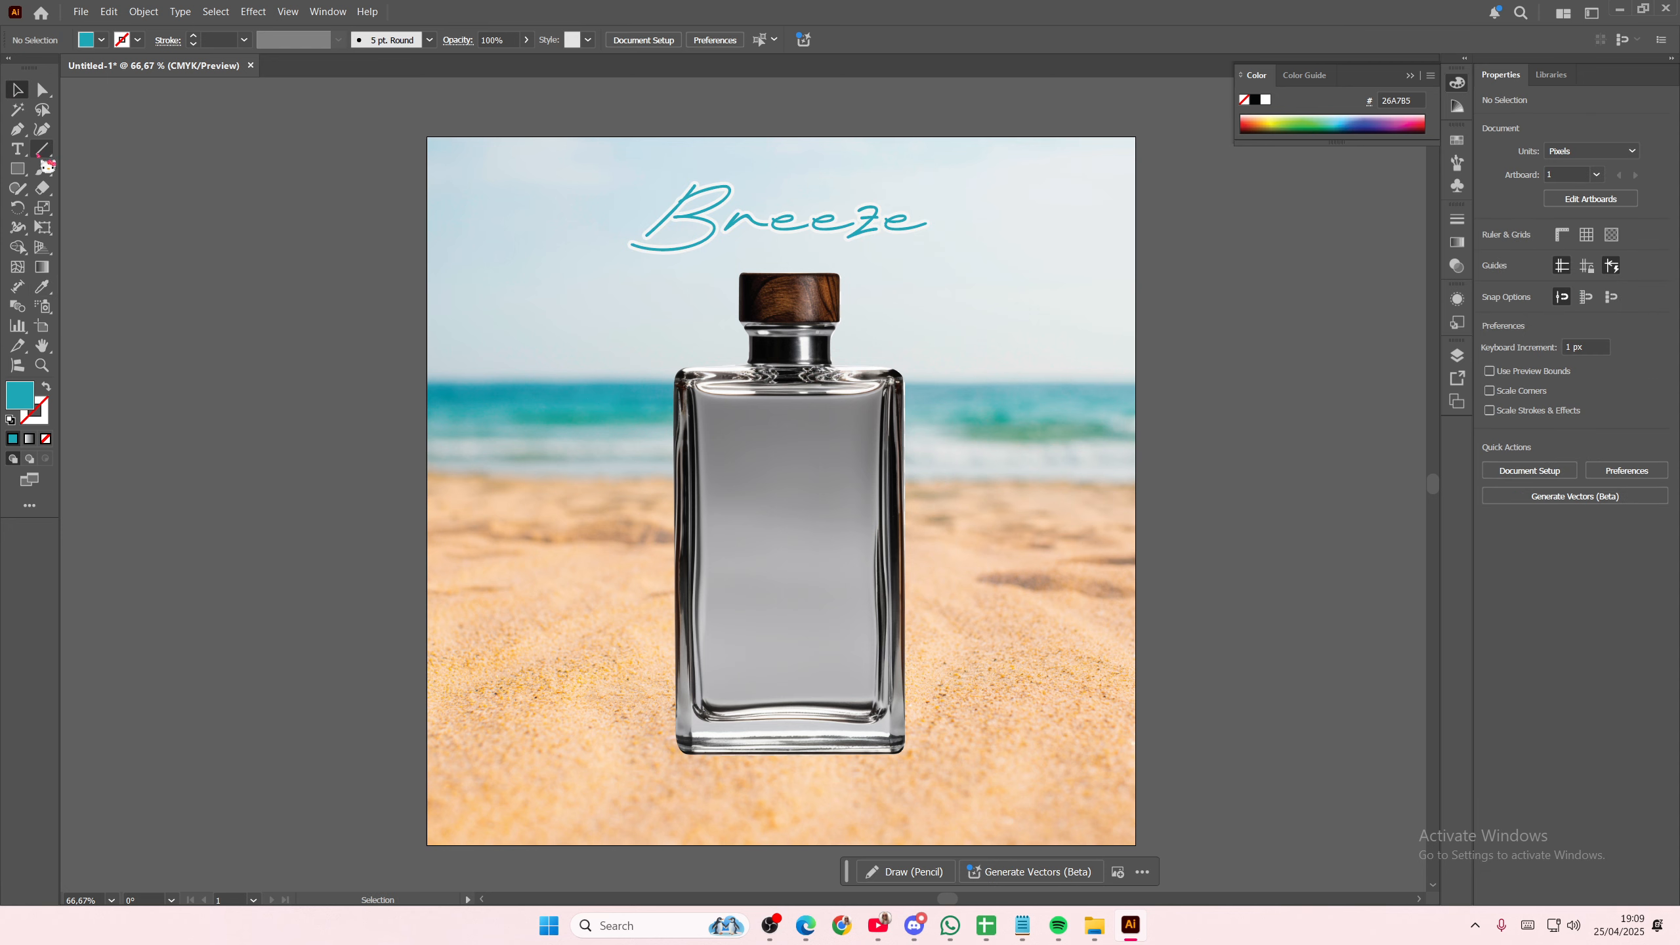
Paint one continuous line of three curling waves, about 522 px wide and 91 px high, with the Paintbrush
{"action": "left_click", "coordinate": [17, 130]}
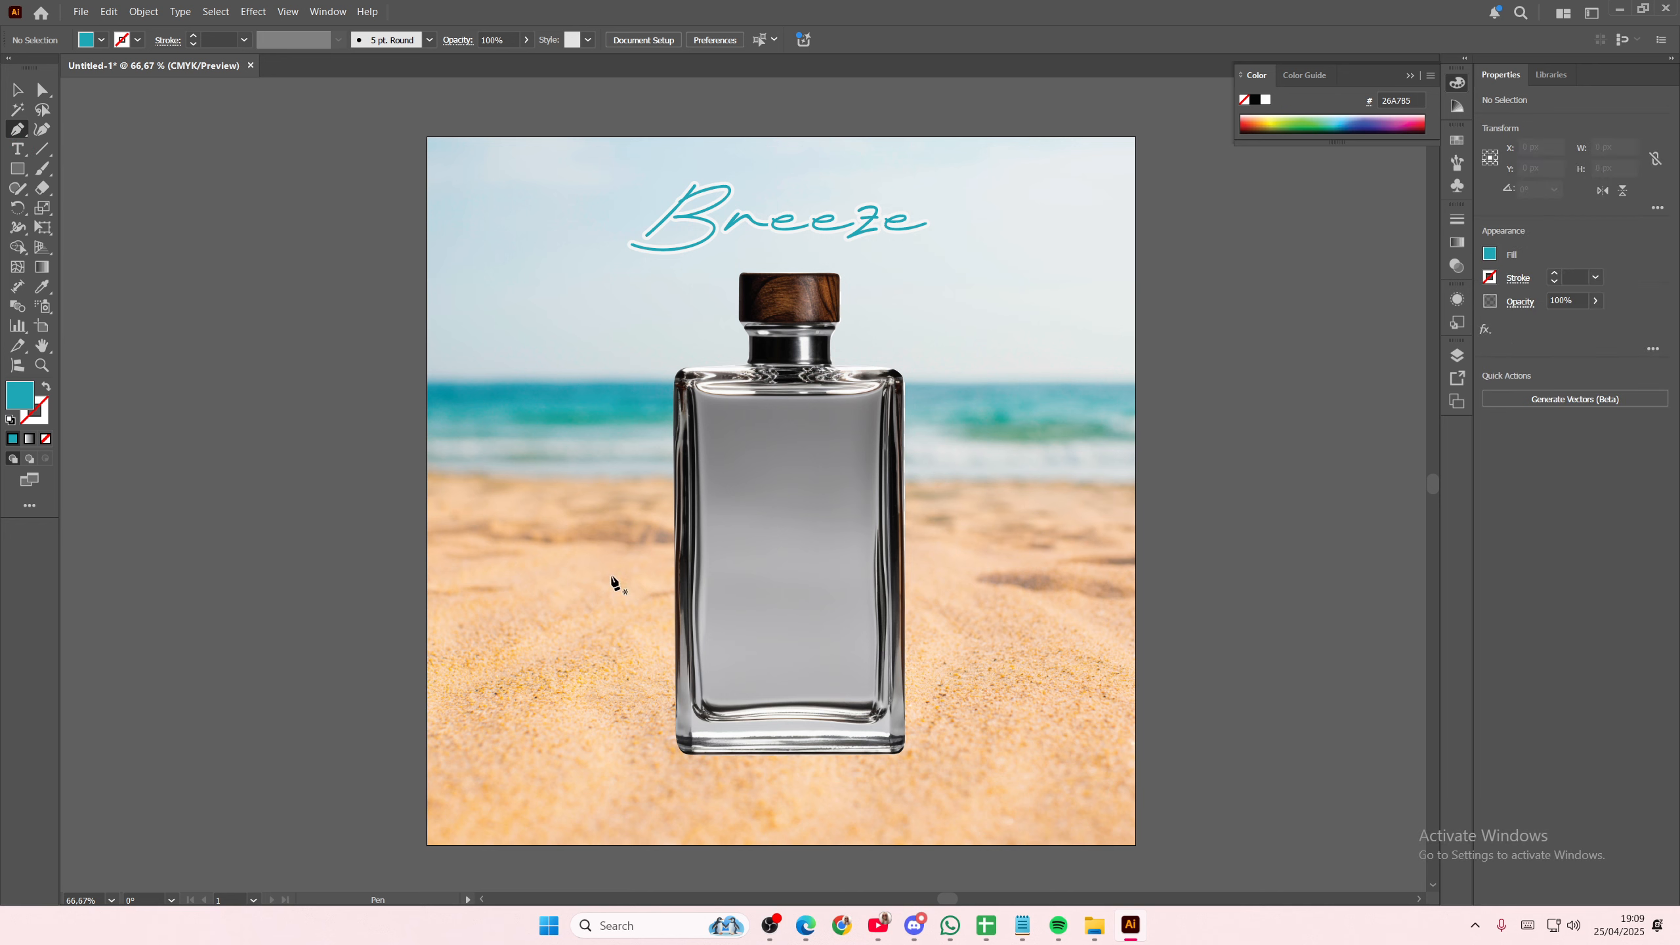
{"action": "left_click", "coordinate": [43, 169]}
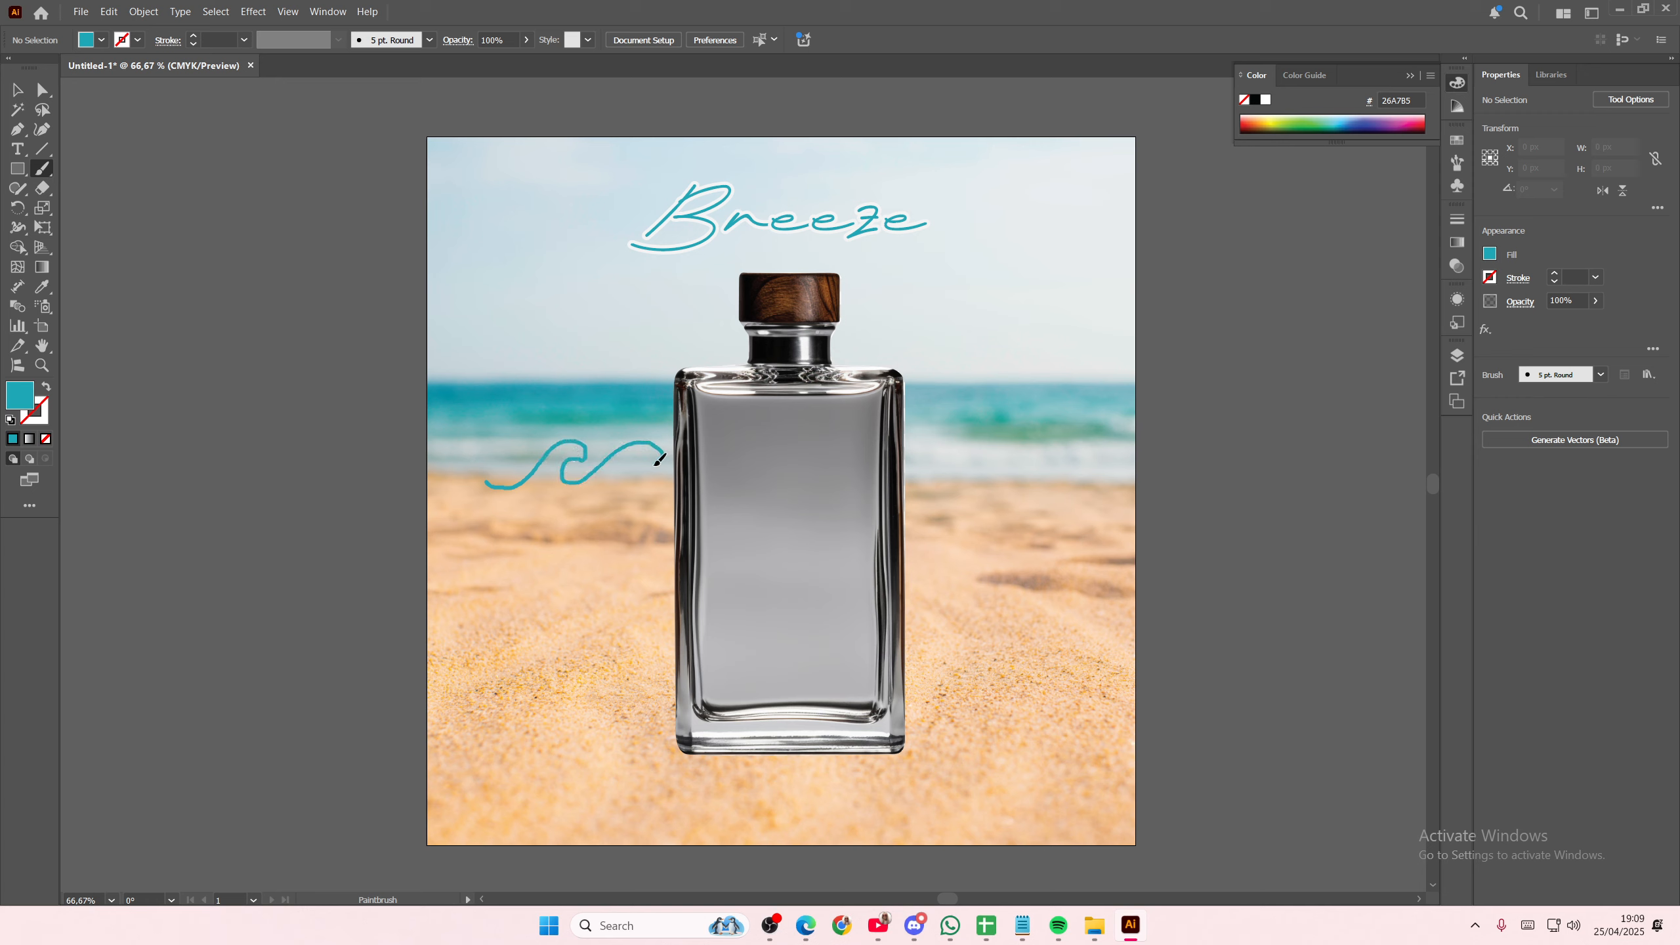
{"action": "mouse_move", "coordinate": [671, 467]}
{"action": "left_mouse_down"}
{"action": "mouse_move", "coordinate": [699, 443]}
{"action": "mouse_move", "coordinate": [732, 454]}
{"action": "mouse_move", "coordinate": [711, 483]}
{"action": "mouse_move", "coordinate": [787, 486]}
{"action": "left_mouse_up"}
{"action": "key", "text": "ctrl+z"}
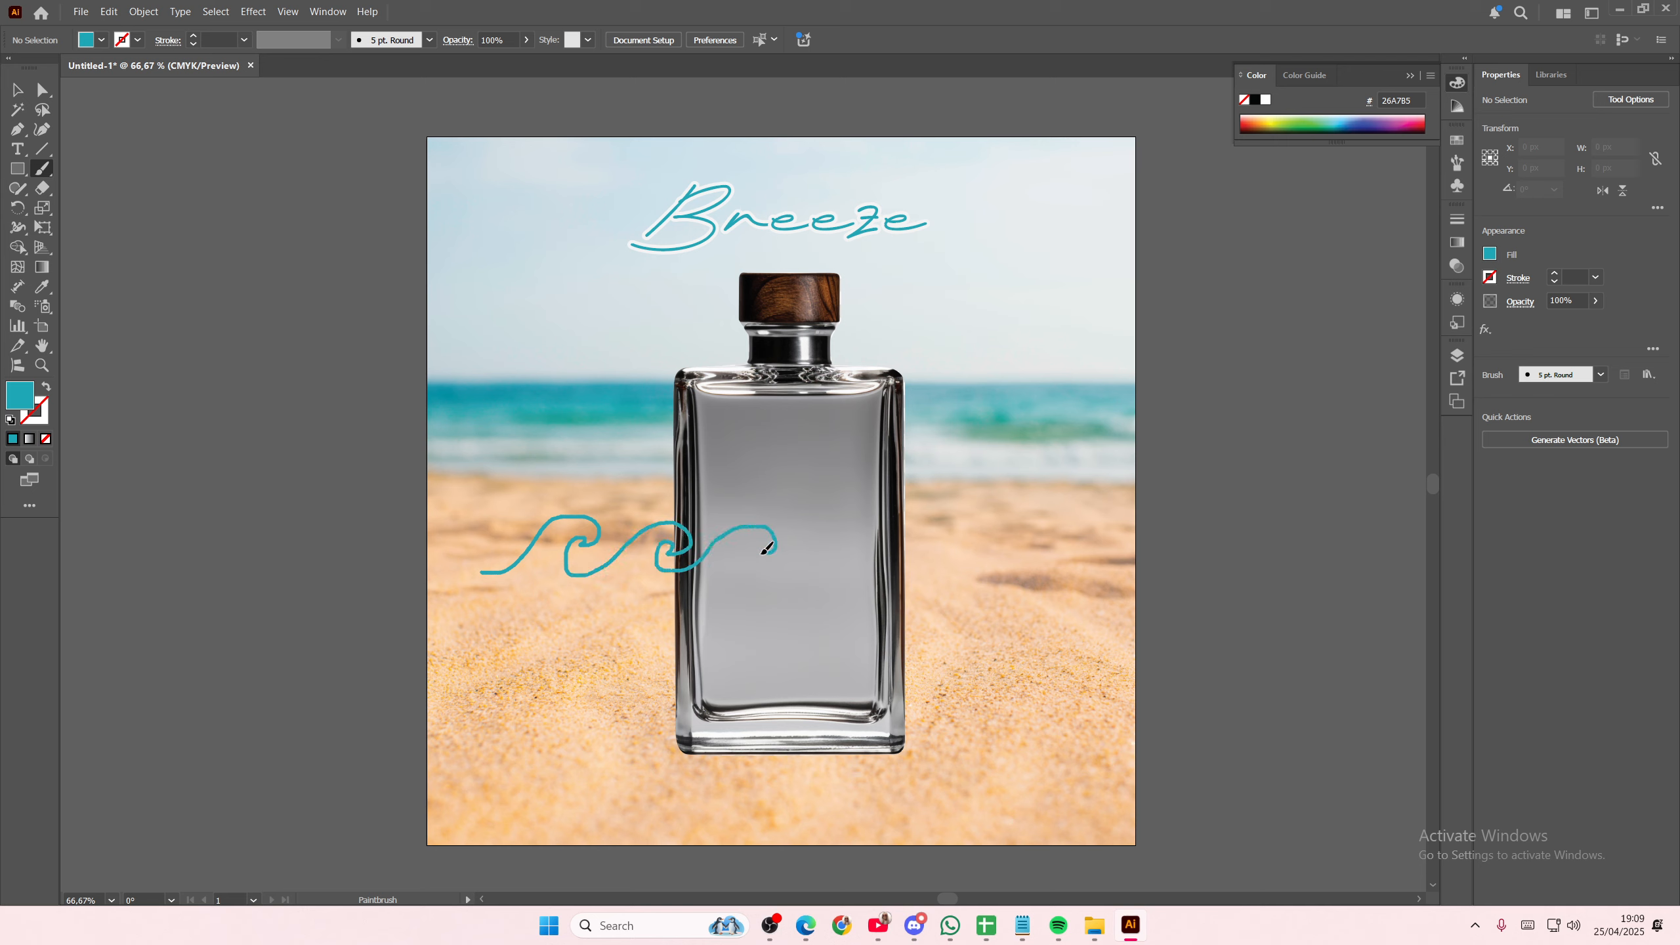
{"action": "left_click_drag", "start_coordinate": [821, 562], "coordinate": [826, 569]}
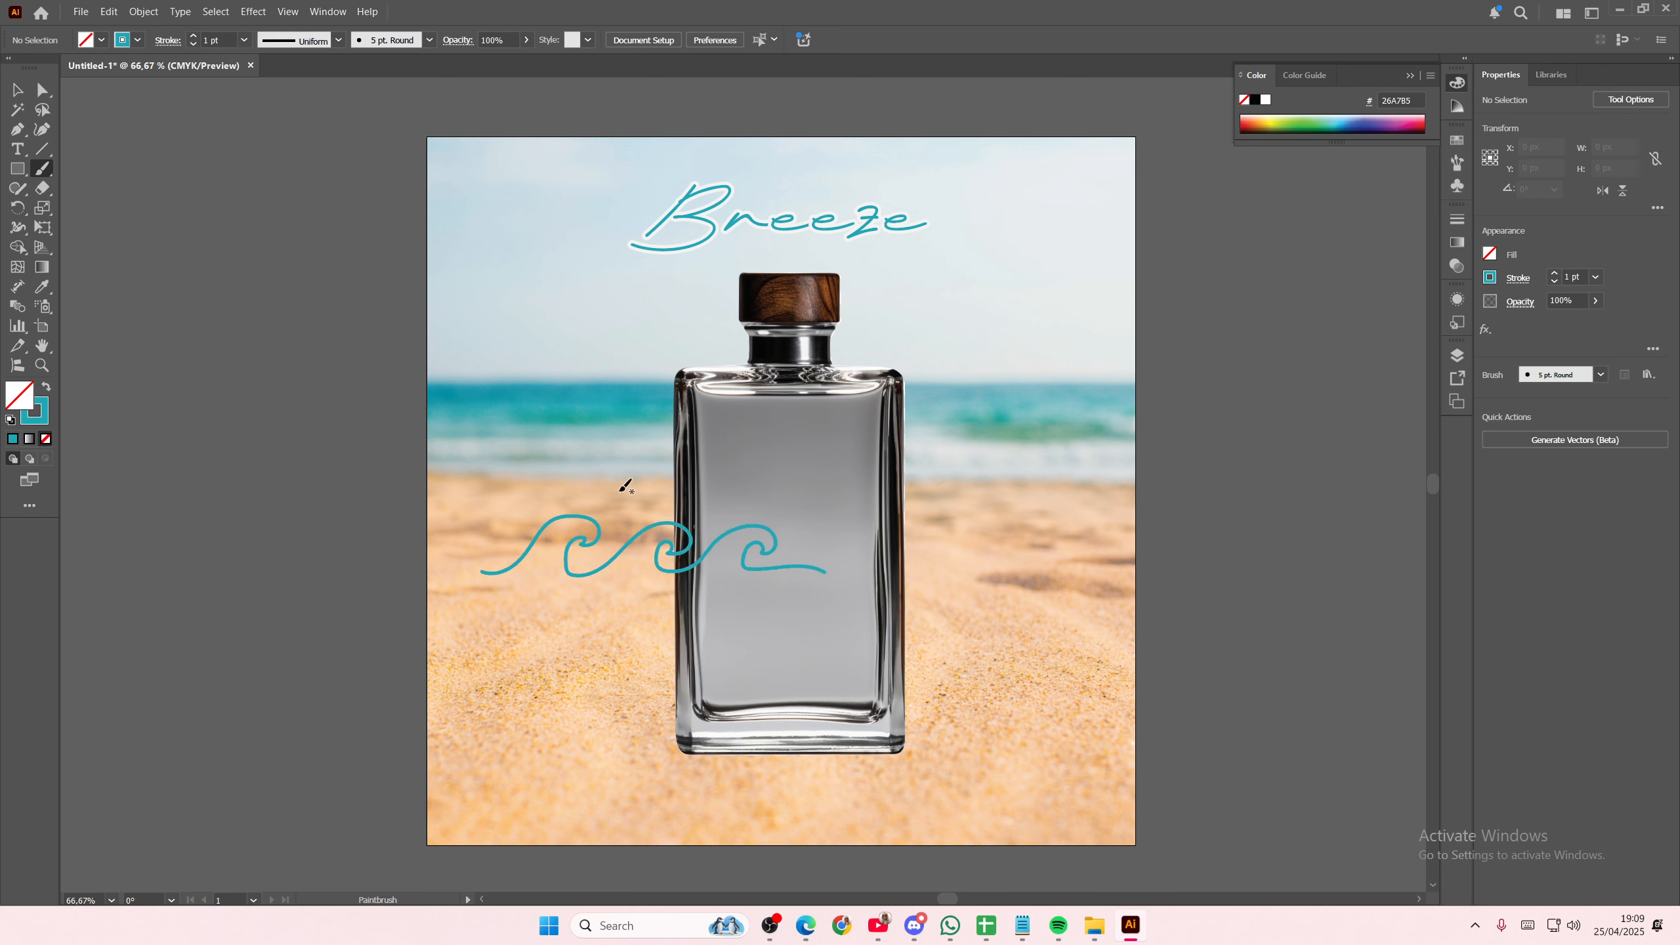
Select the painted wave line and change its stroke color to white
{"action": "left_click", "coordinate": [18, 91]}
{"action": "left_click", "coordinate": [595, 491]}
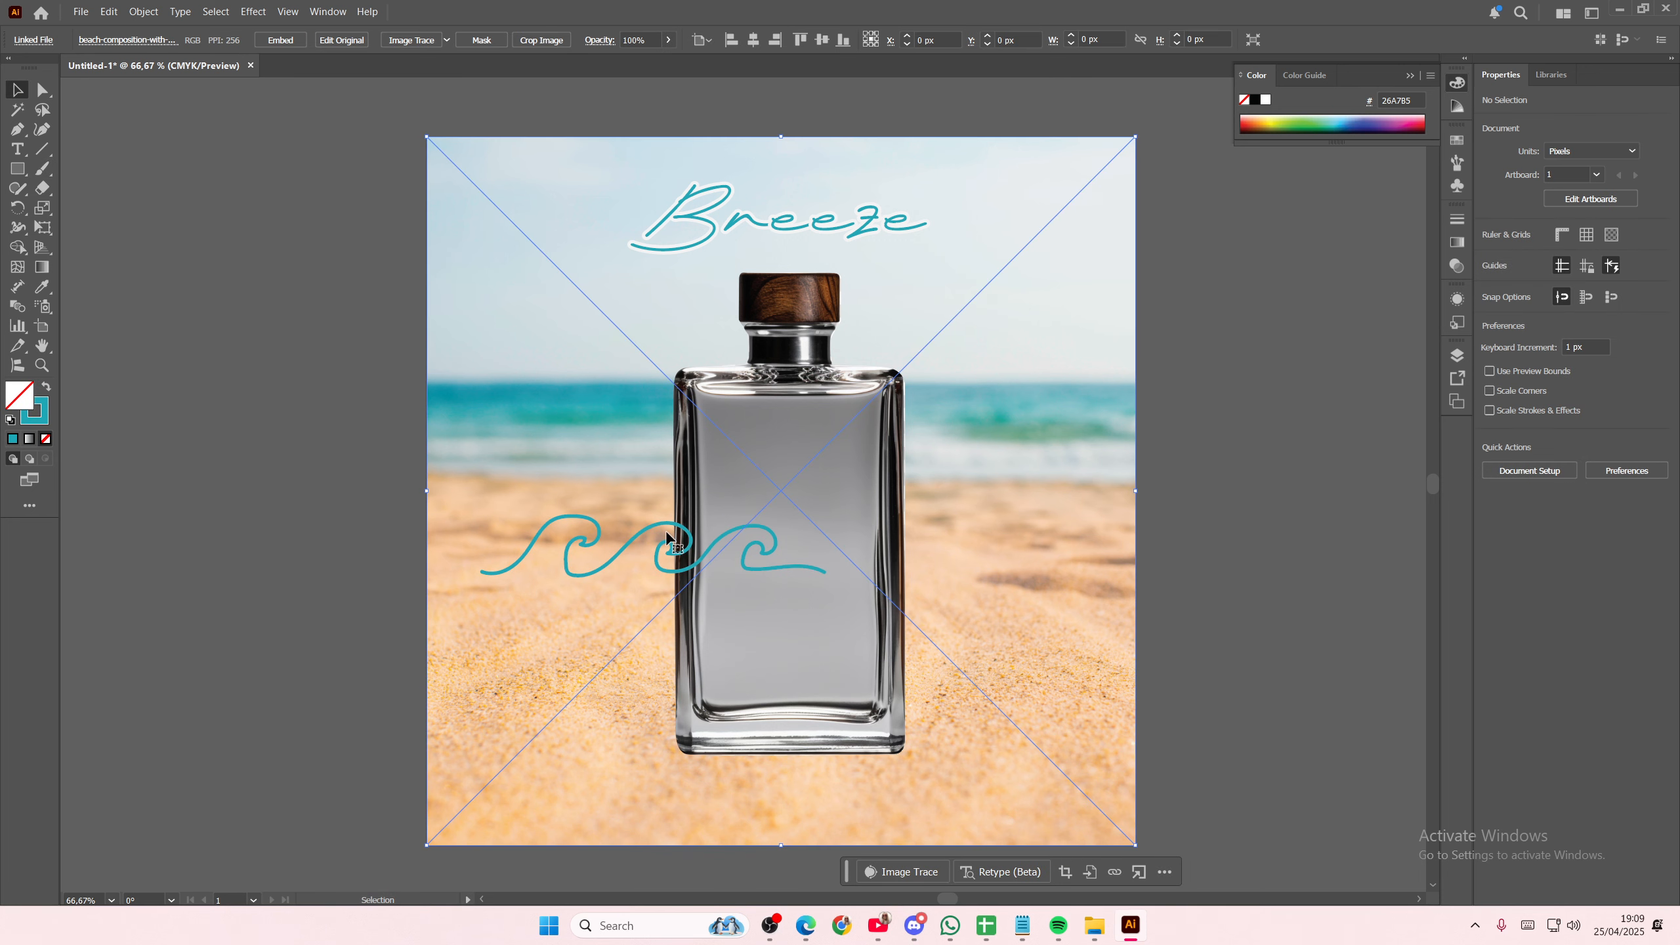
{"action": "left_click", "coordinate": [610, 546]}
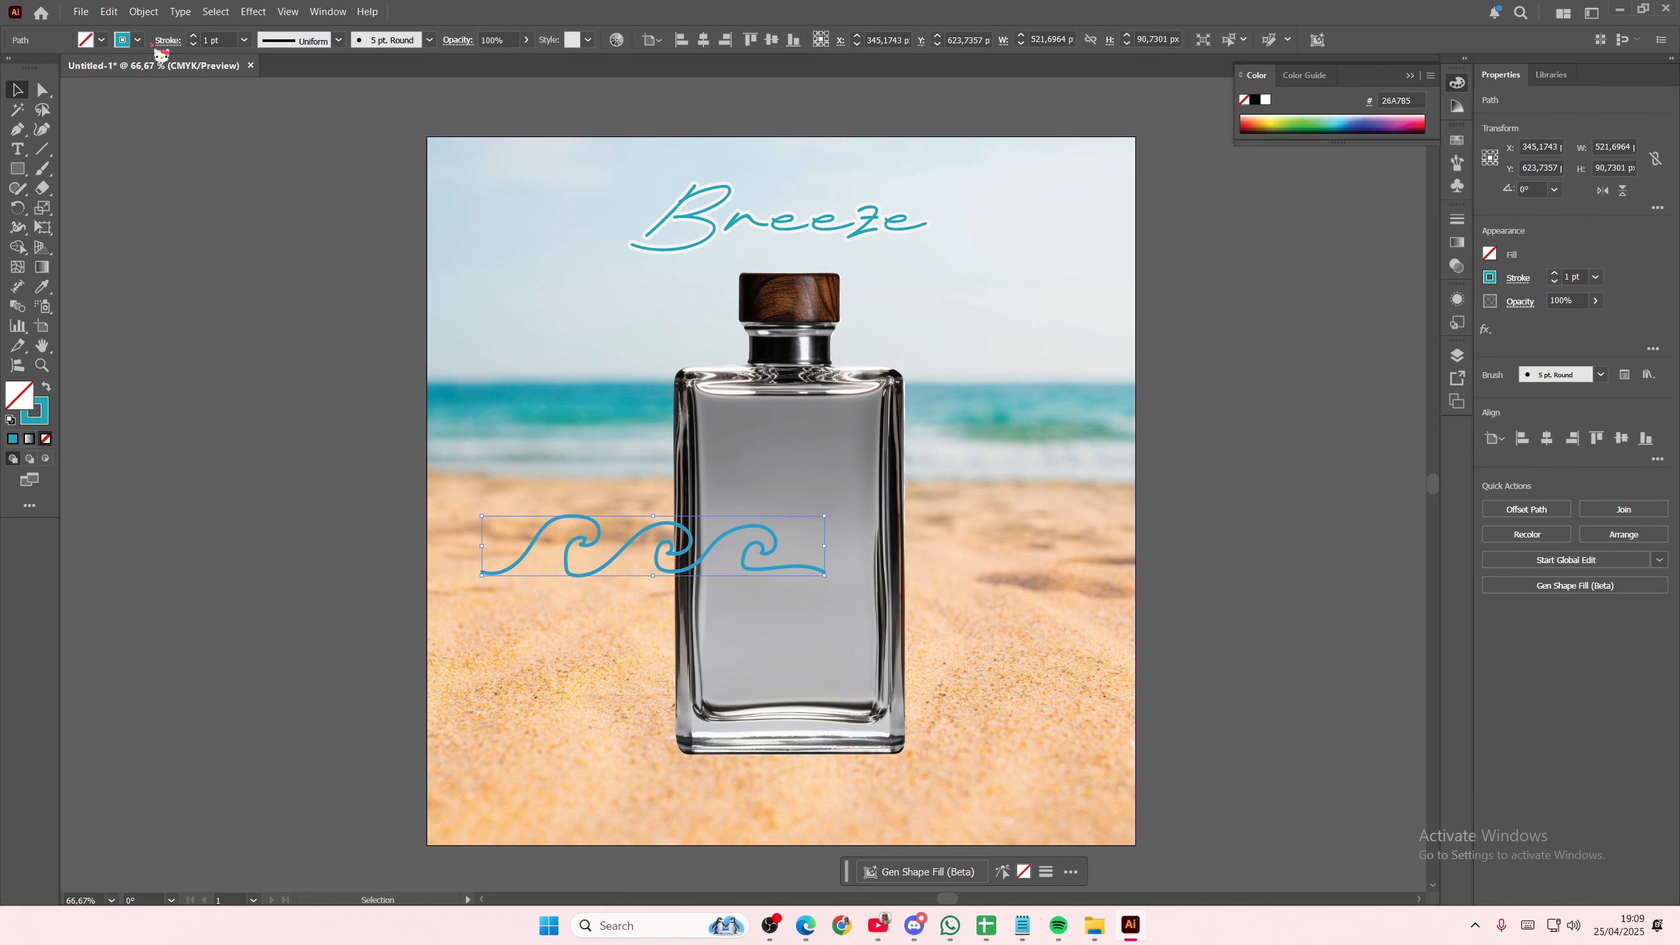
{"action": "left_click", "coordinate": [138, 40]}
{"action": "left_click", "coordinate": [138, 149]}
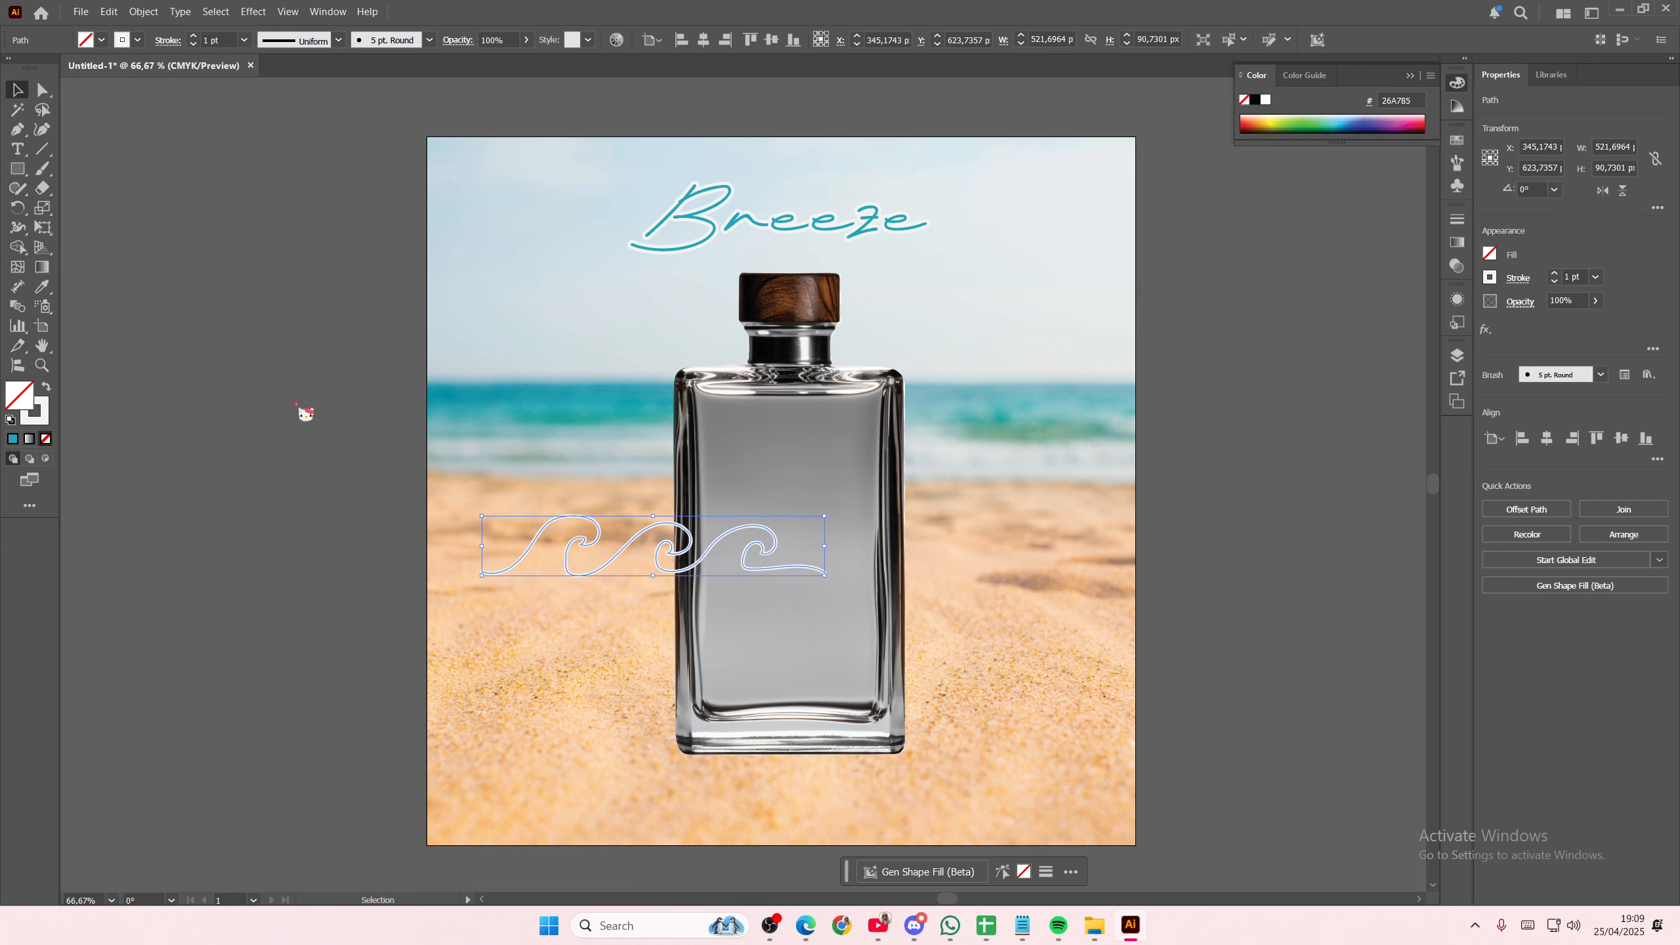
Scale the white wave line to about 217 px wide, centered on the bottle's front, and set its stroke to 0.5 pt
{"action": "left_click_drag", "start_coordinate": [820, 574], "coordinate": [850, 547]}
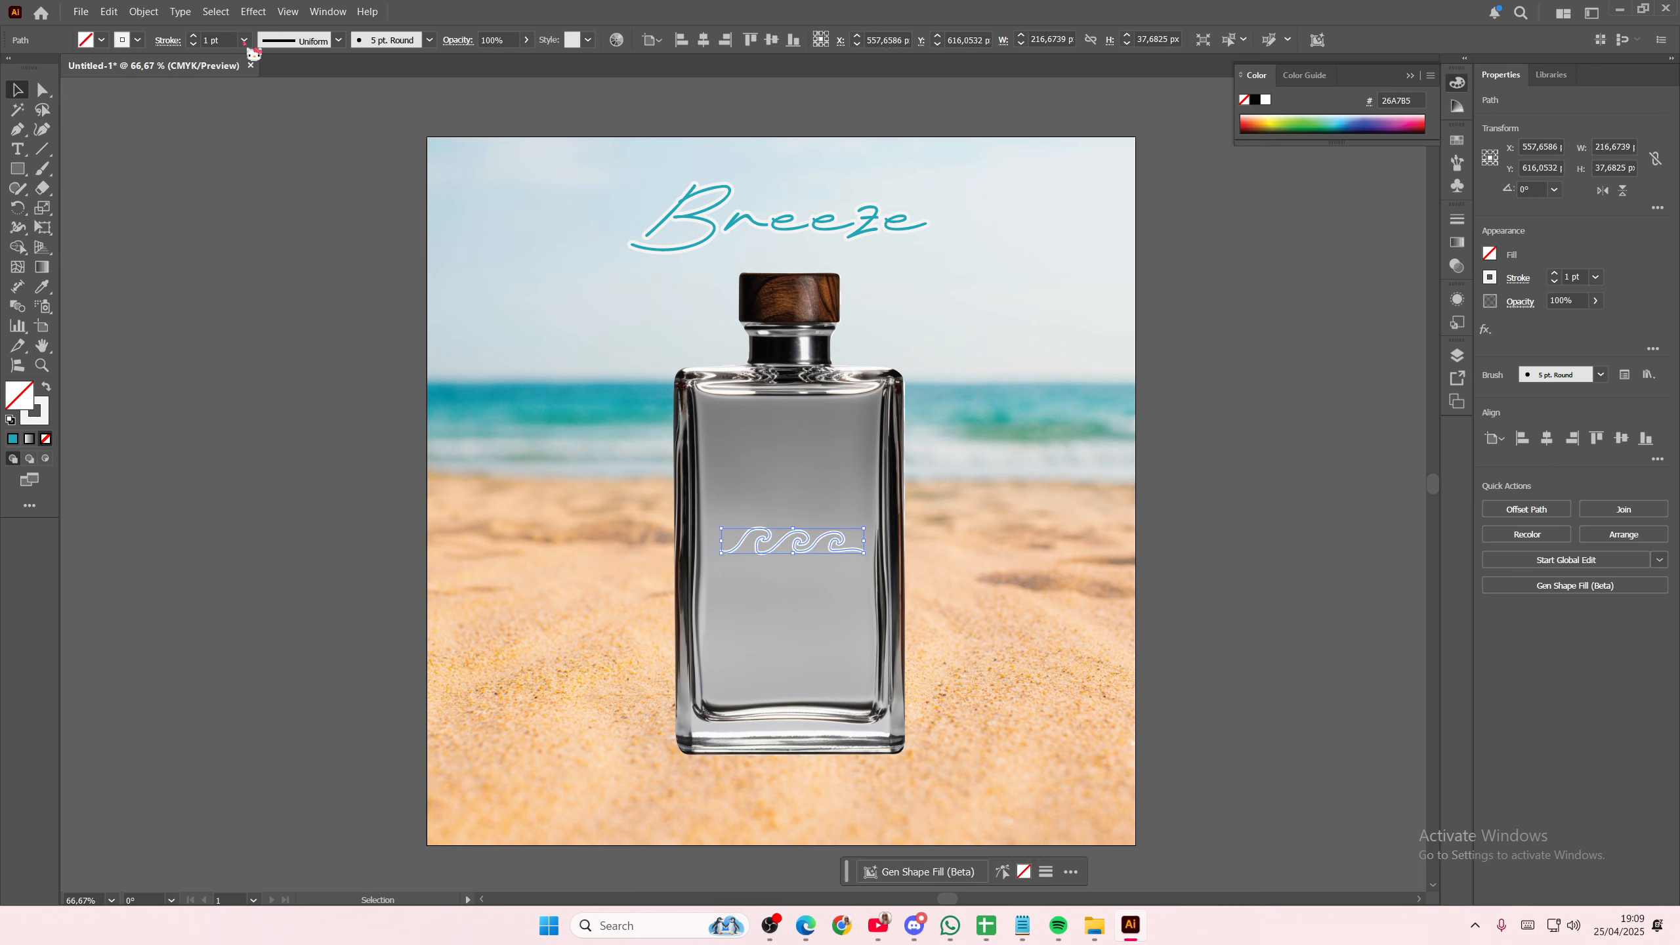
{"action": "left_click", "coordinate": [193, 44]}
{"action": "left_click", "coordinate": [193, 45]}
{"action": "left_click", "coordinate": [214, 158]}
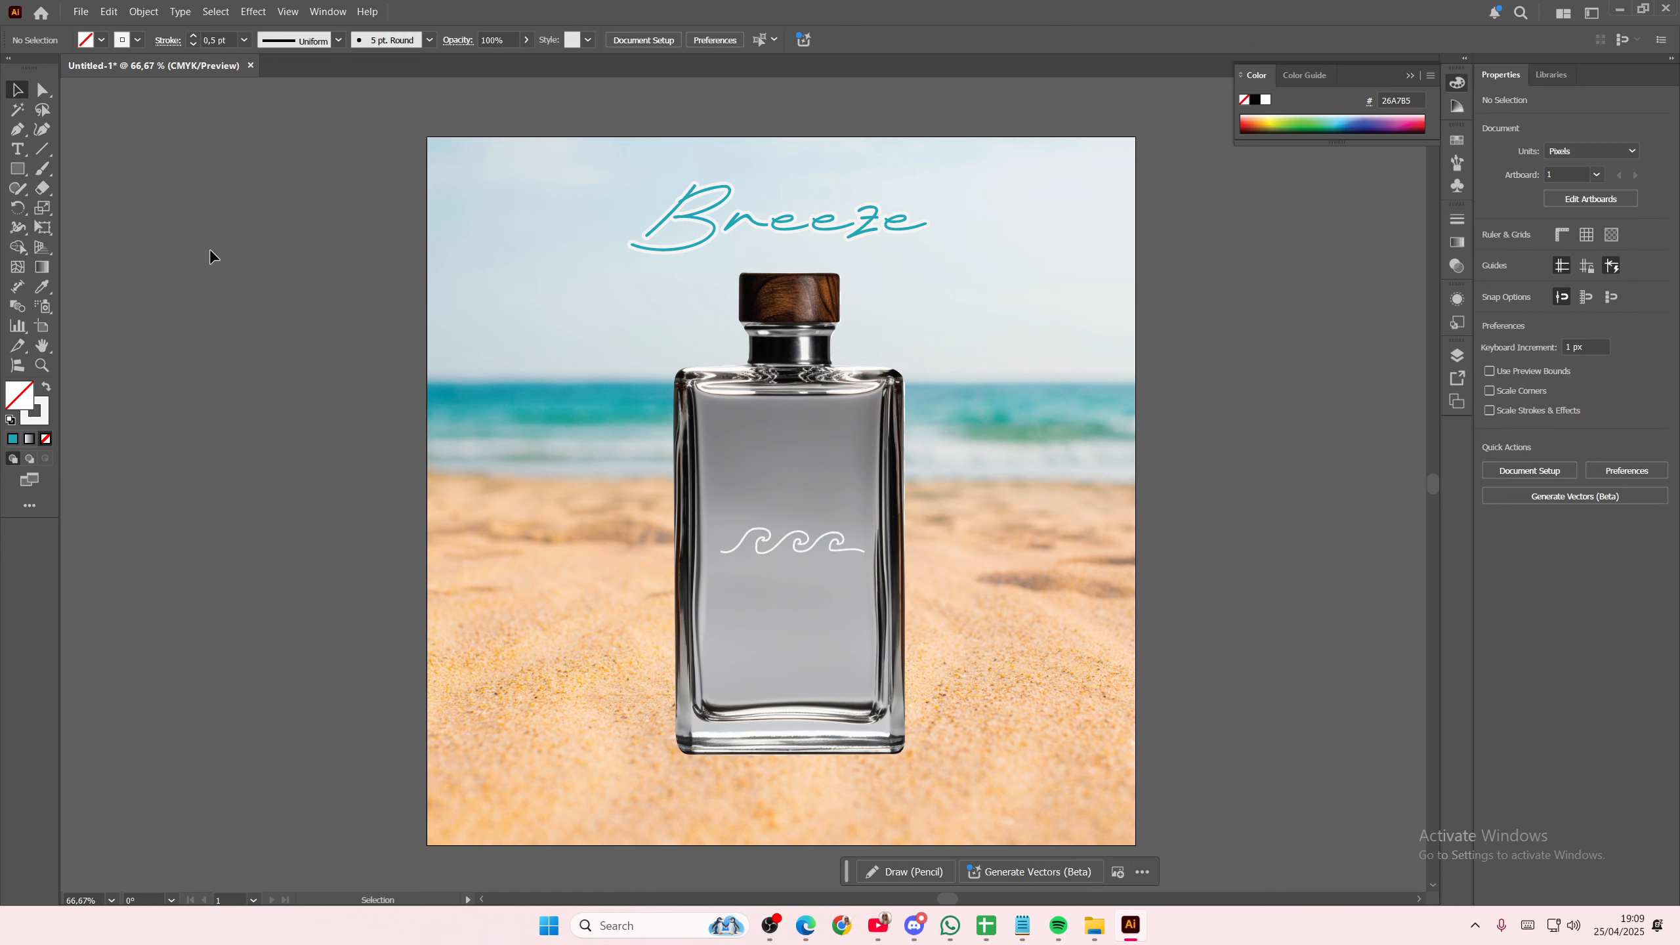
{"action": "left_click", "coordinate": [797, 542]}
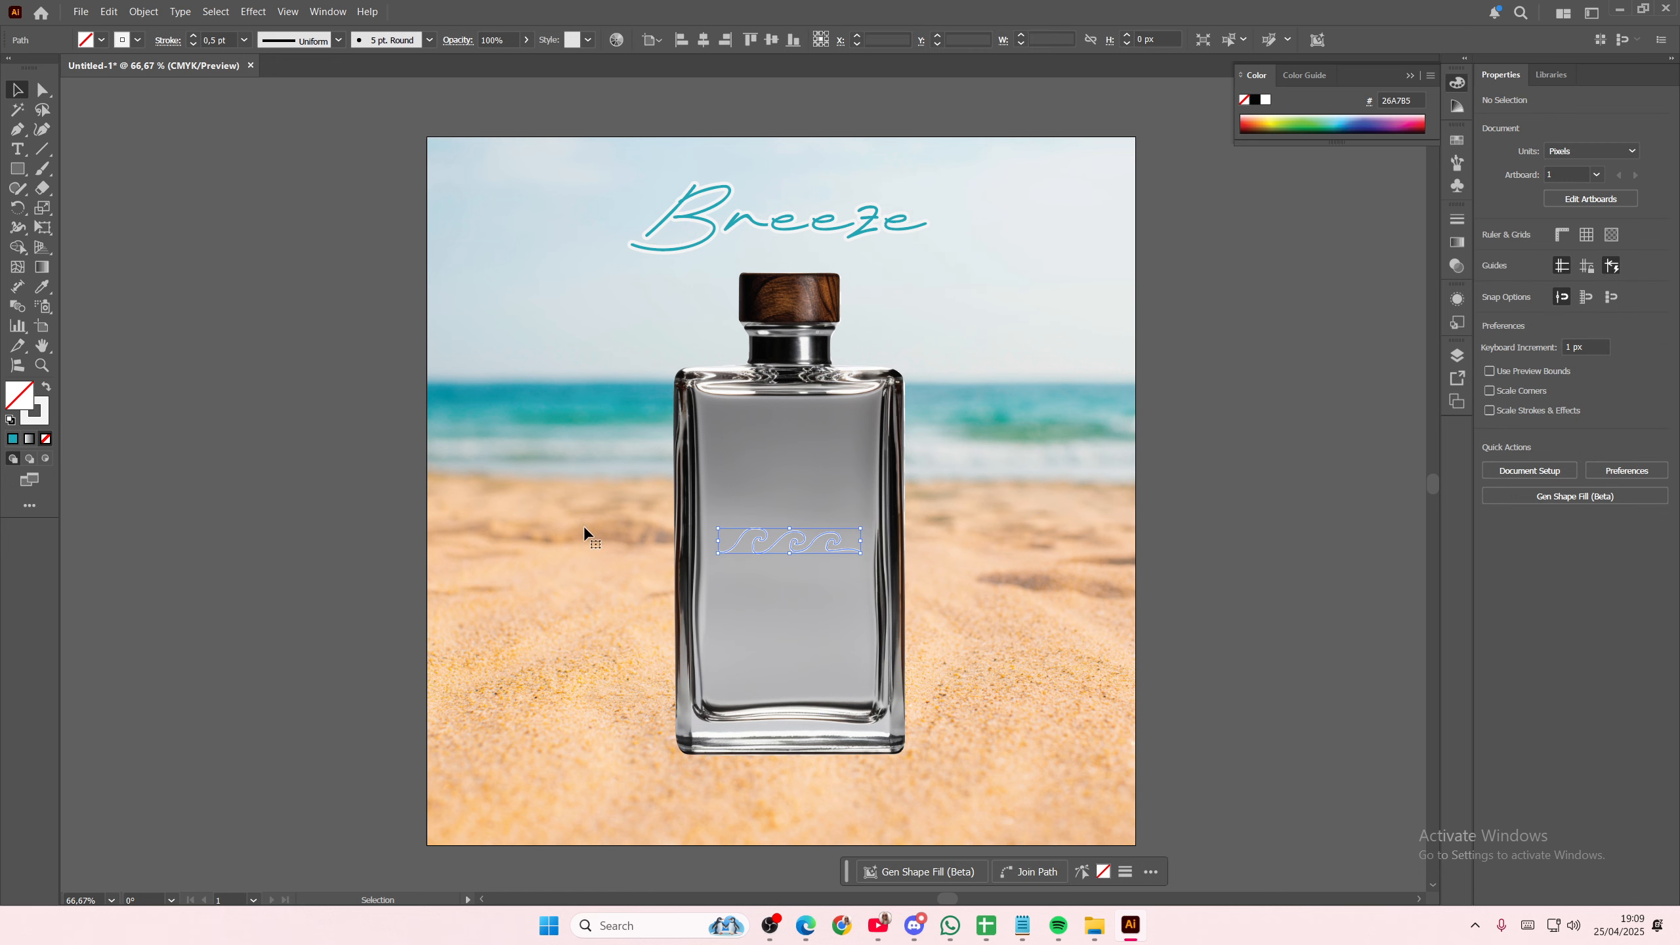
Duplicate the white wave line and place the copy just above the "reeze" letters of the title
{"action": "left_click", "coordinate": [583, 525]}
{"action": "left_click", "coordinate": [815, 549]}
{"action": "left_click", "coordinate": [812, 542]}
{"action": "key", "text": "ctrl+c"}
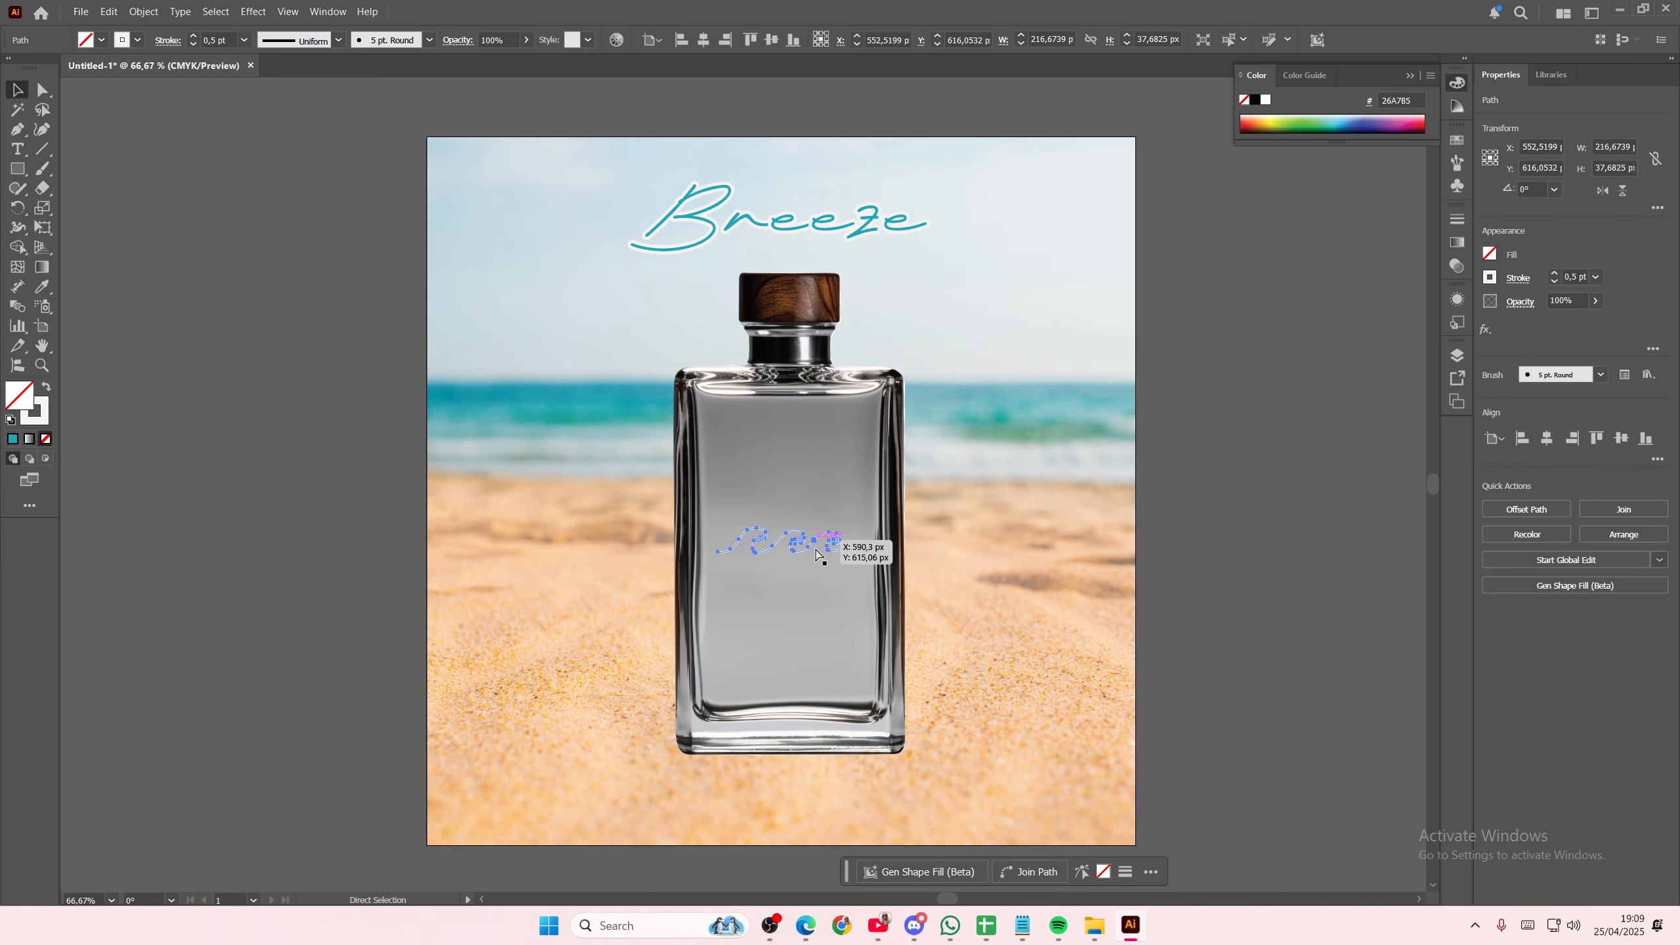
{"action": "key", "text": "ctrl+v"}
{"action": "left_click_drag", "start_coordinate": [792, 491], "coordinate": [862, 345]}
{"action": "key", "text": "ctrl+z"}
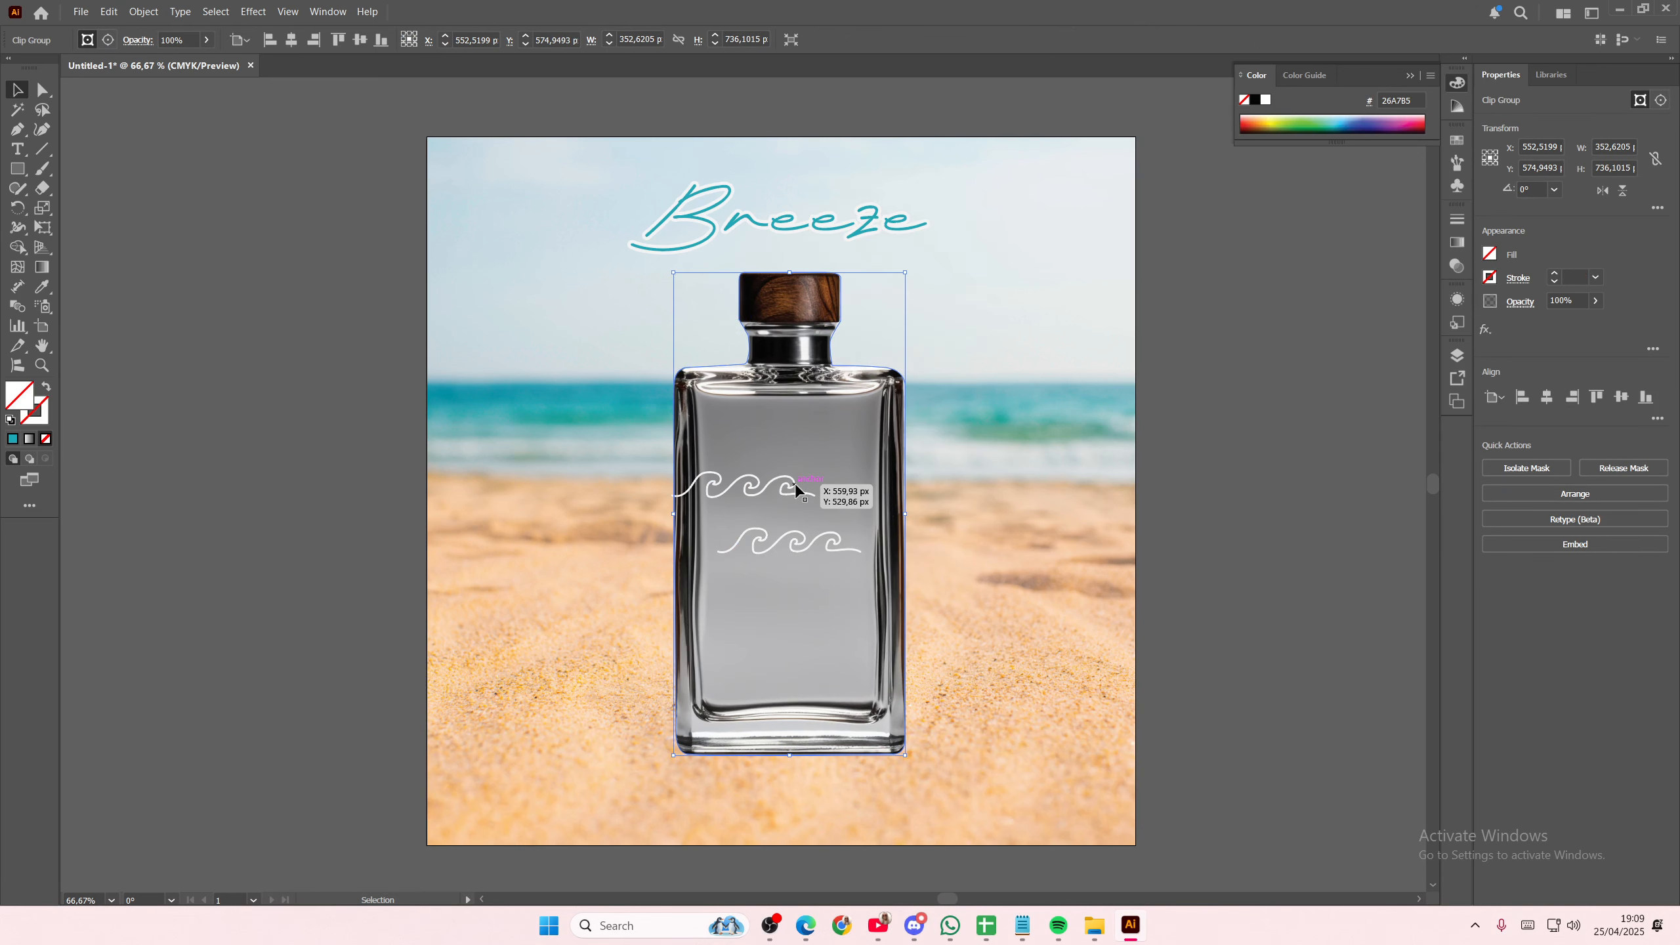
{"action": "left_click", "coordinate": [795, 493]}
{"action": "left_click_drag", "start_coordinate": [797, 489], "coordinate": [888, 182]}
Give the wave copy above the title a teal stroke sampled from the sea with the Eyedropper, and no fill
{"action": "left_click", "coordinate": [41, 287]}
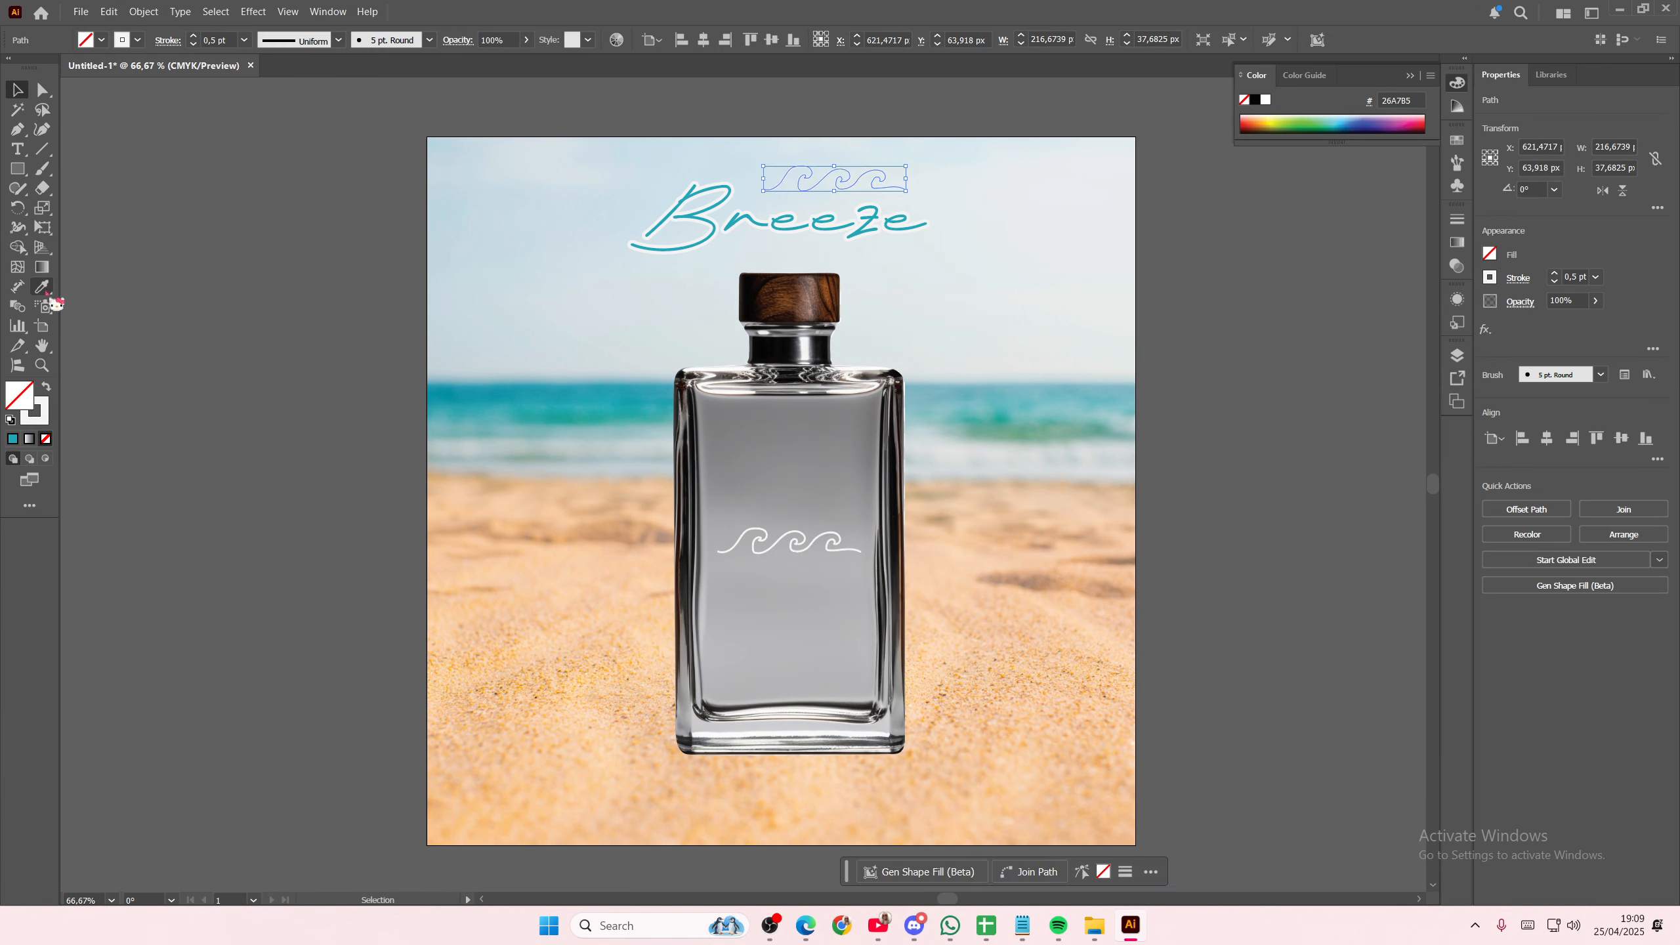
{"action": "left_click", "coordinate": [601, 384]}
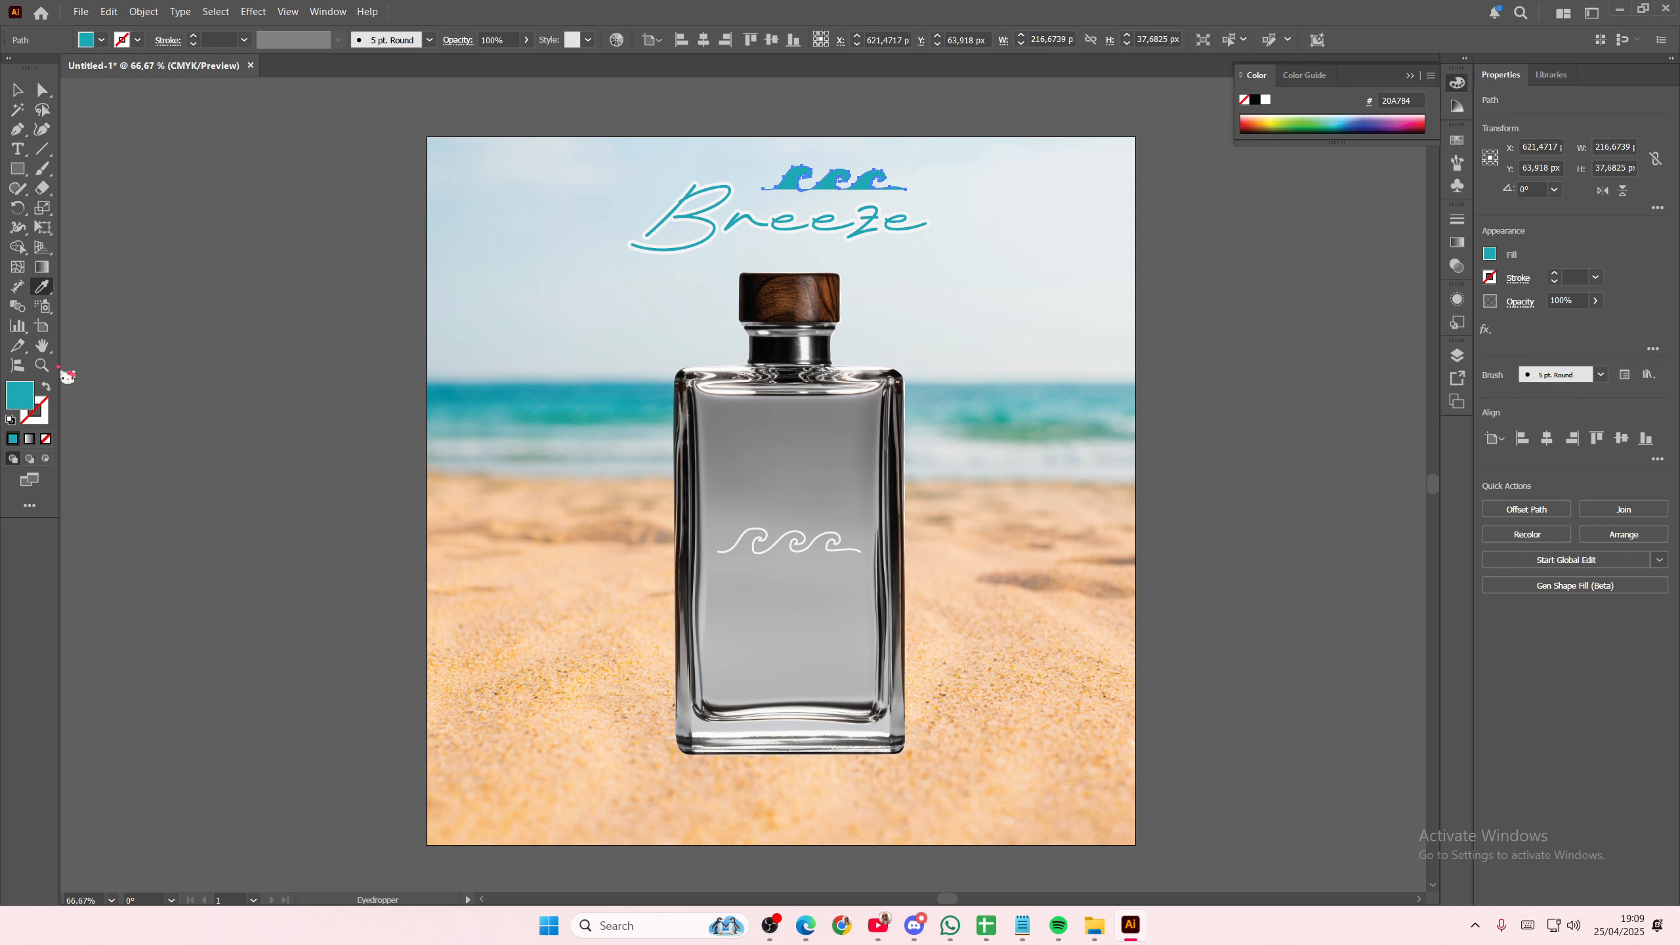
{"action": "left_click", "coordinate": [46, 386]}
{"action": "left_click", "coordinate": [17, 90]}
{"action": "left_click", "coordinate": [203, 192]}
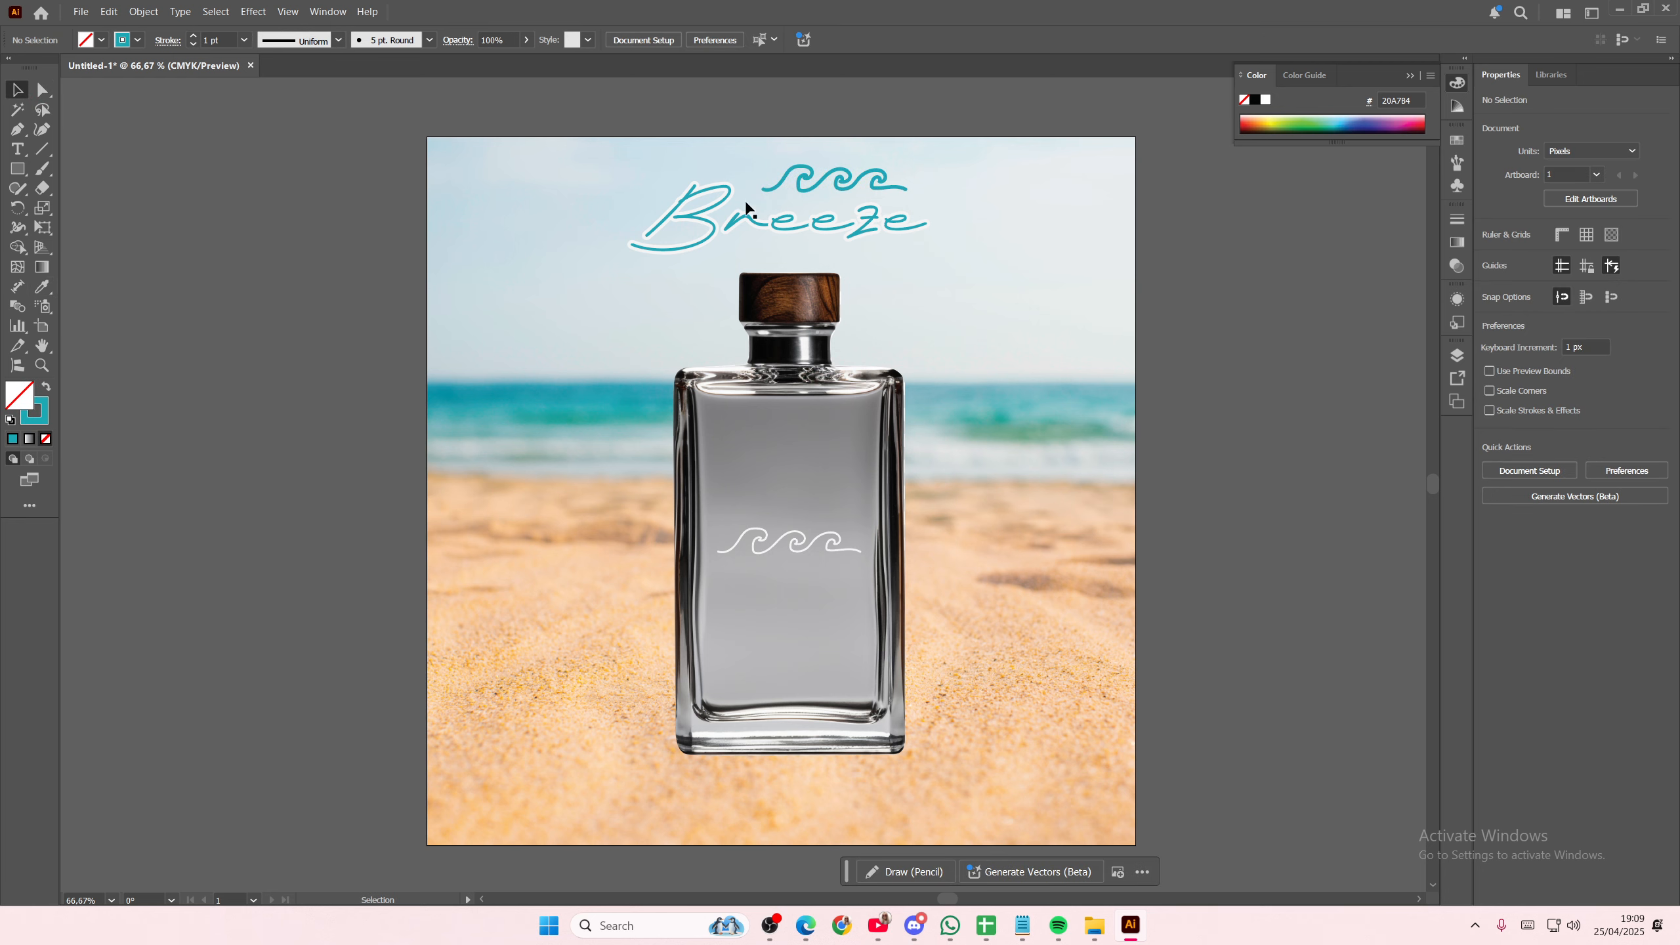
Set the stroke weight of the teal wave copy above the title to 0.5 pt
{"action": "left_click", "coordinate": [822, 175]}
{"action": "left_click", "coordinate": [192, 44]}
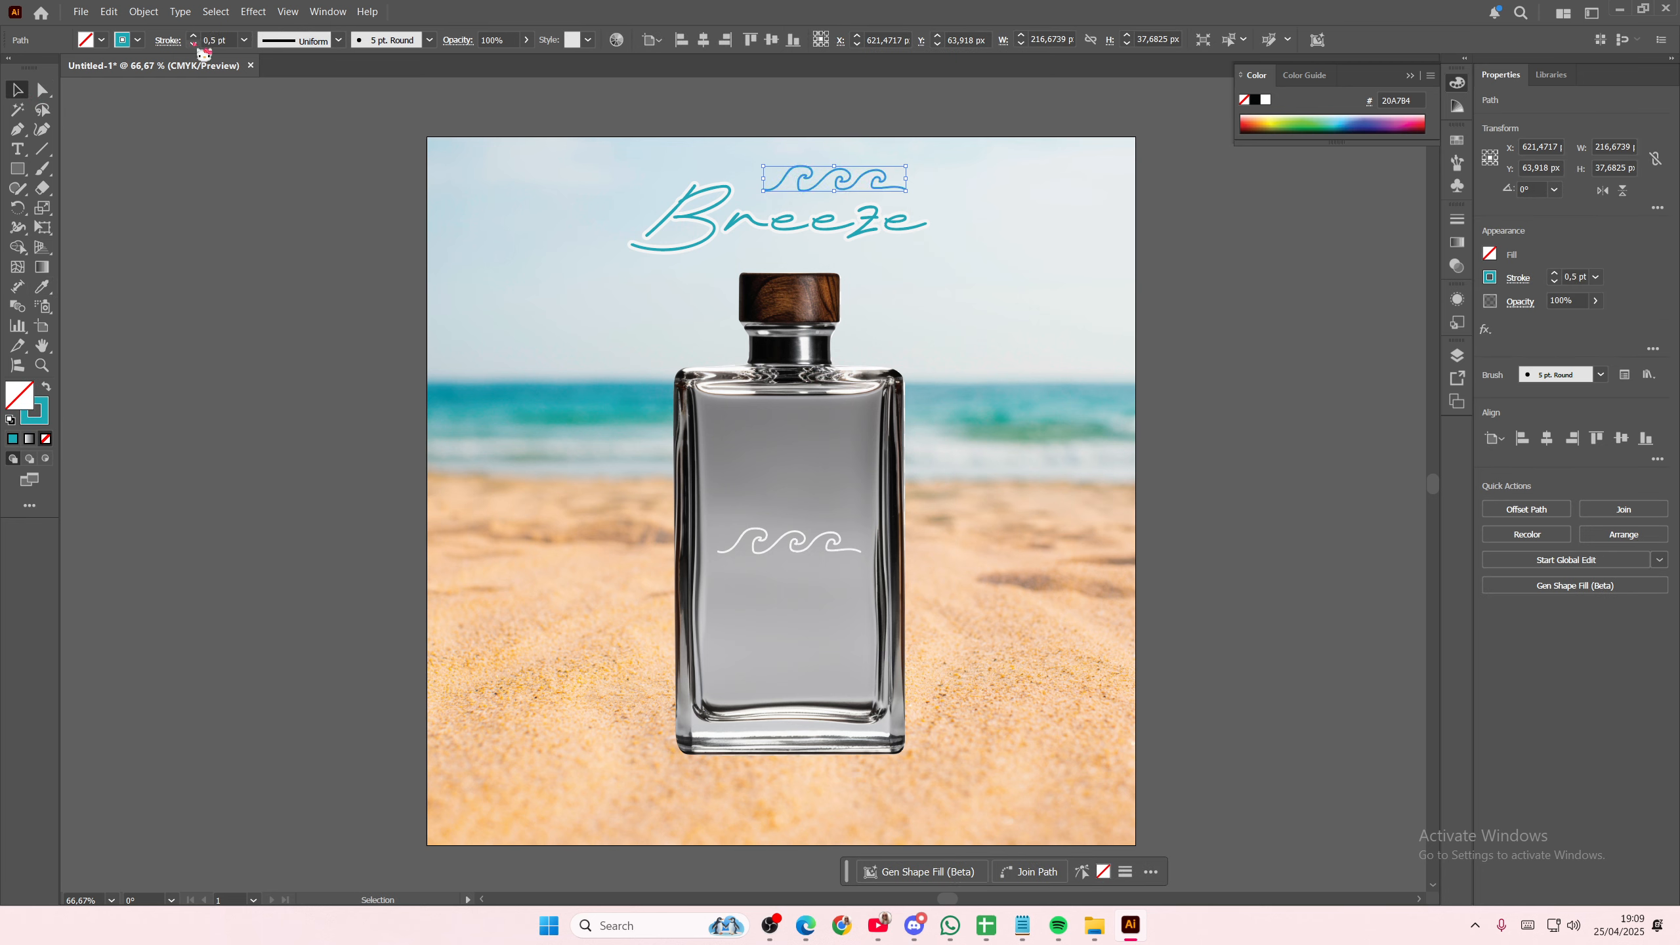
{"action": "left_click", "coordinate": [257, 223]}
{"action": "left_click", "coordinate": [871, 184]}
{"action": "key", "text": "shift+x"}
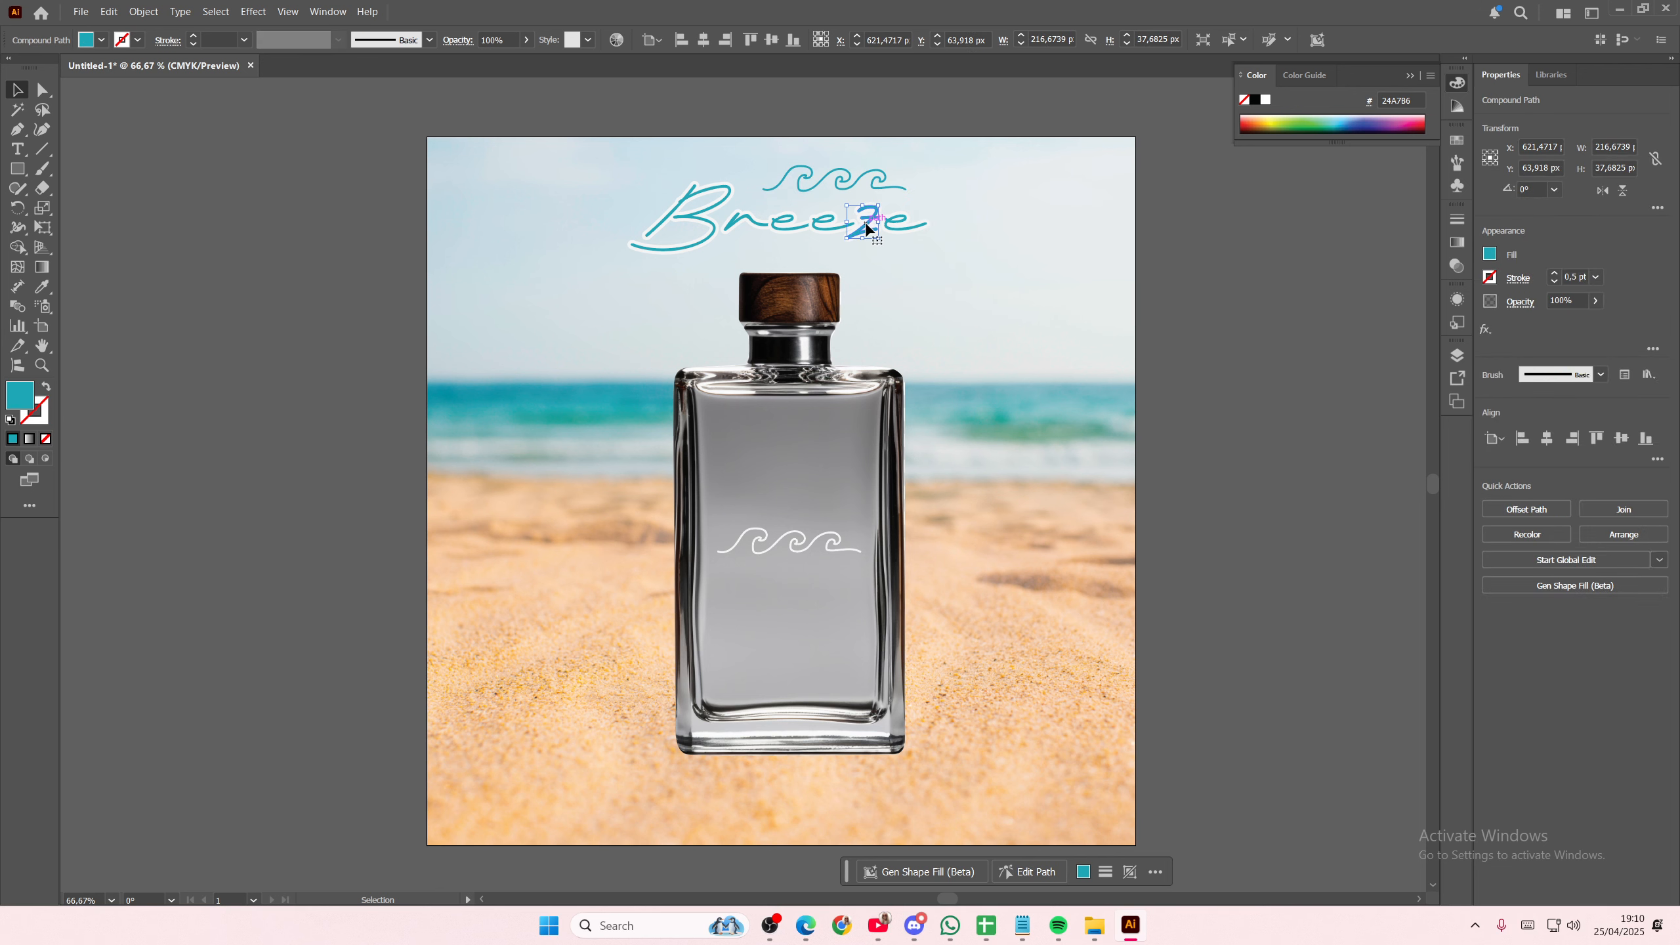
Duplicate the outlined "Breeze" lettering, without background or bottle, and scale the copy to about 217 px wide above the bottle's waves
{"action": "left_click", "coordinate": [1163, 280]}
{"action": "left_click_drag", "start_coordinate": [639, 205], "coordinate": [633, 203]}
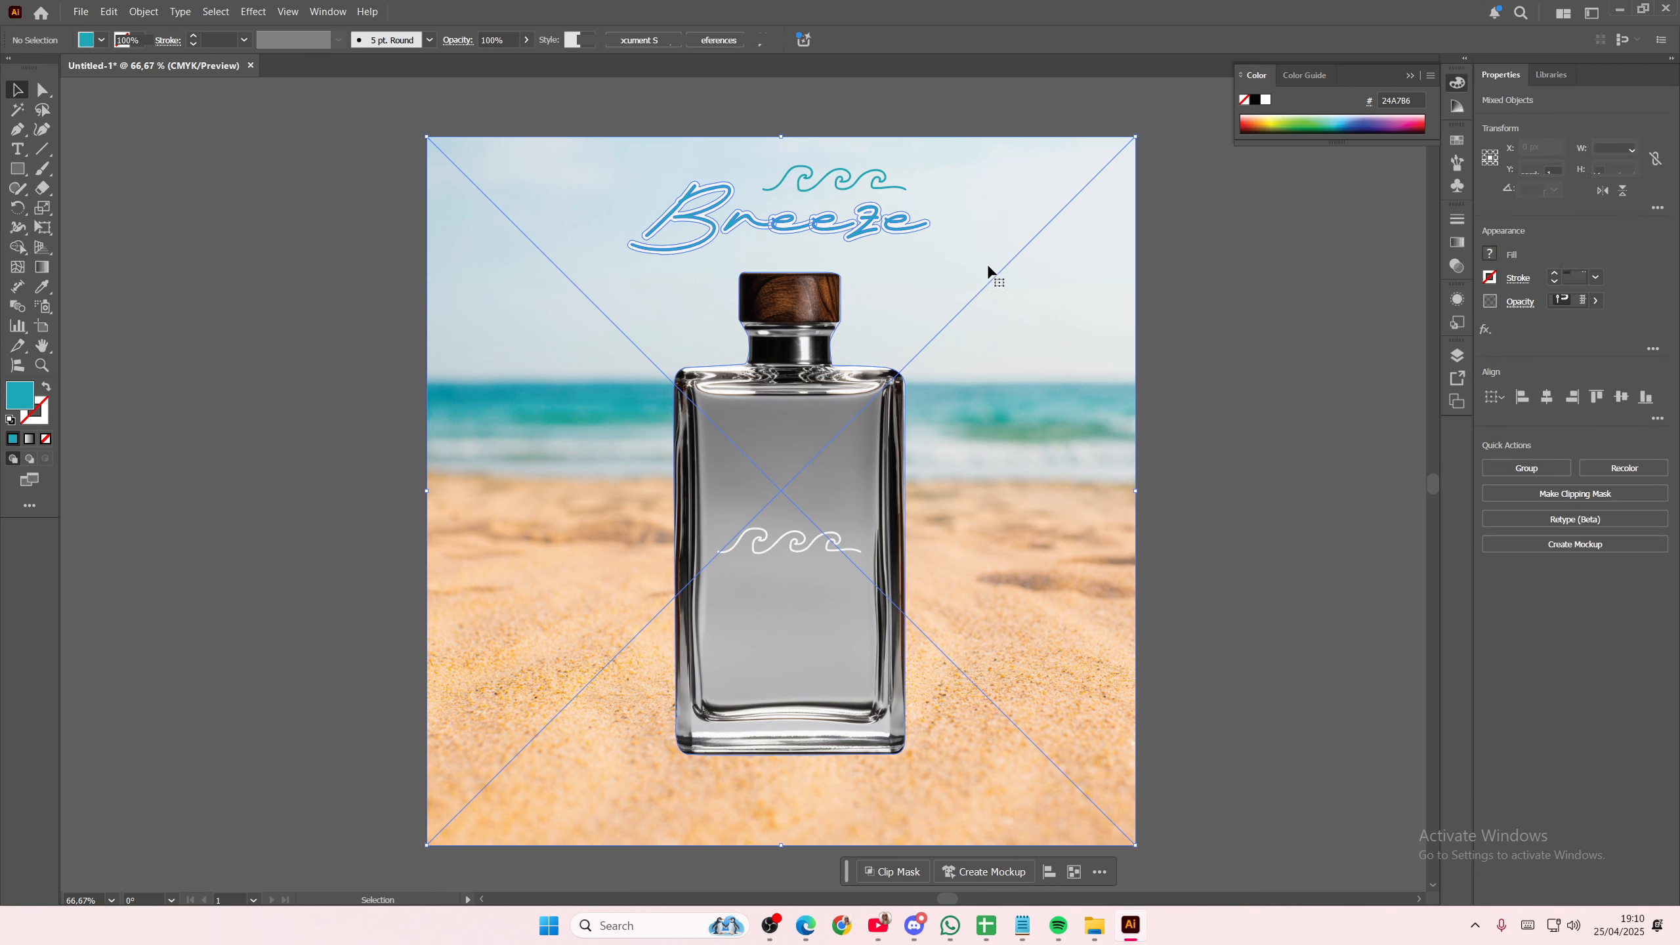
{"action": "left_click", "coordinate": [987, 263], "text": "shift"}
{"action": "key", "text": "ctrl+v"}
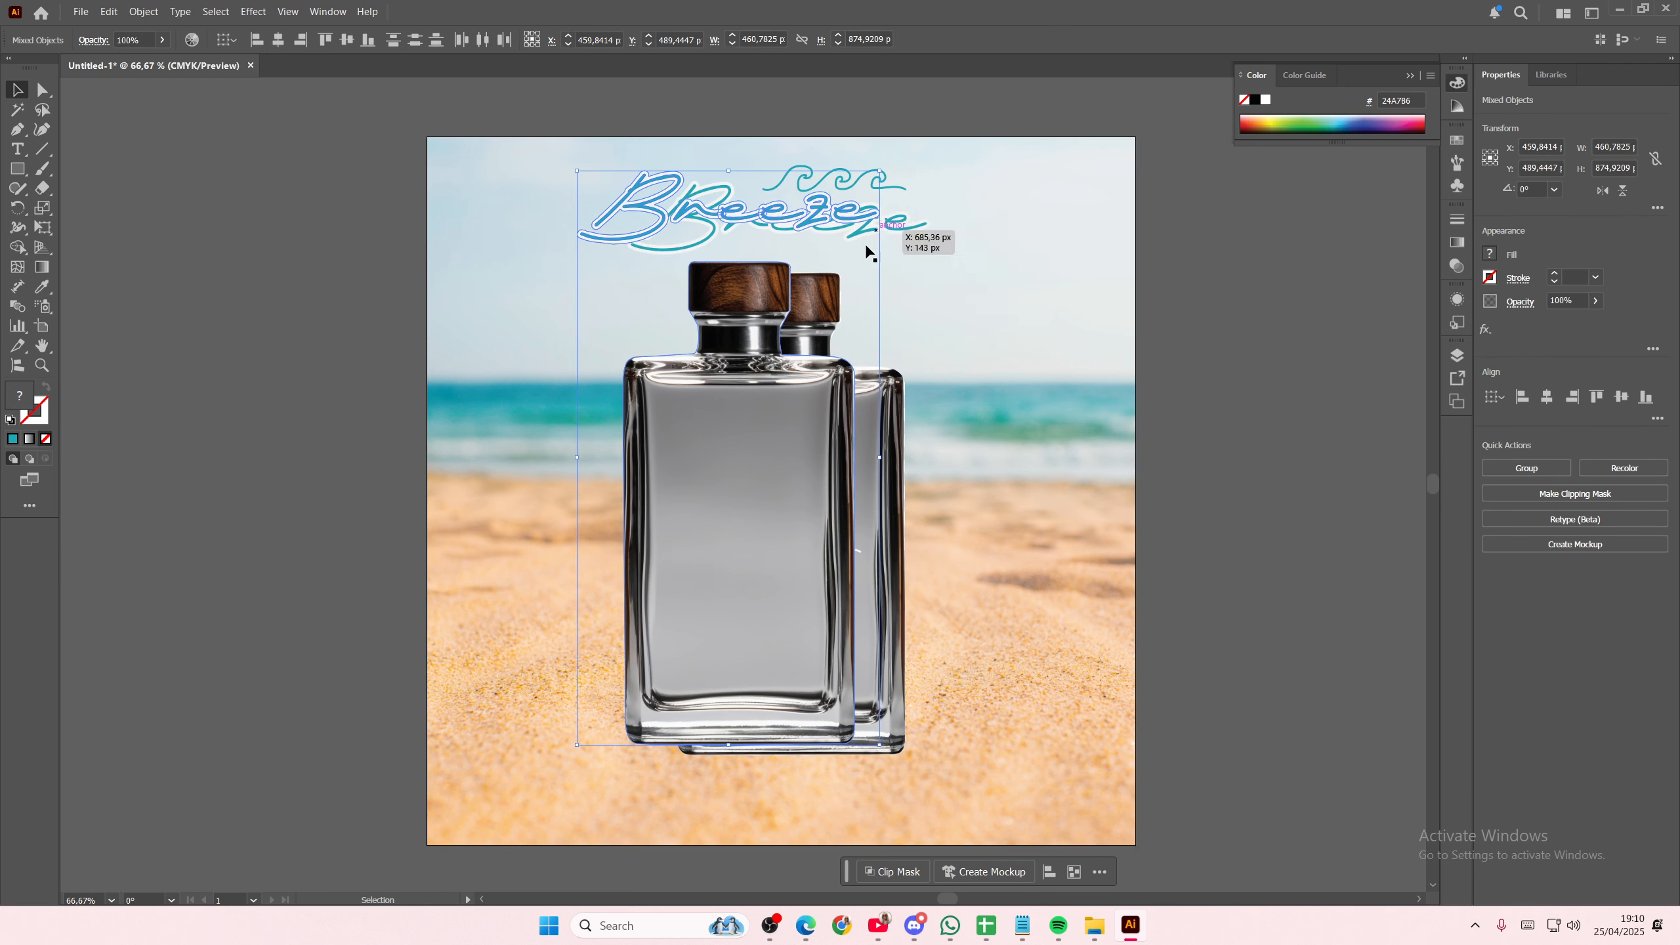
{"action": "key", "text": "ctrl+z"}
{"action": "left_click", "coordinate": [808, 398], "text": "shift"}
{"action": "key", "text": "ctrl+v"}
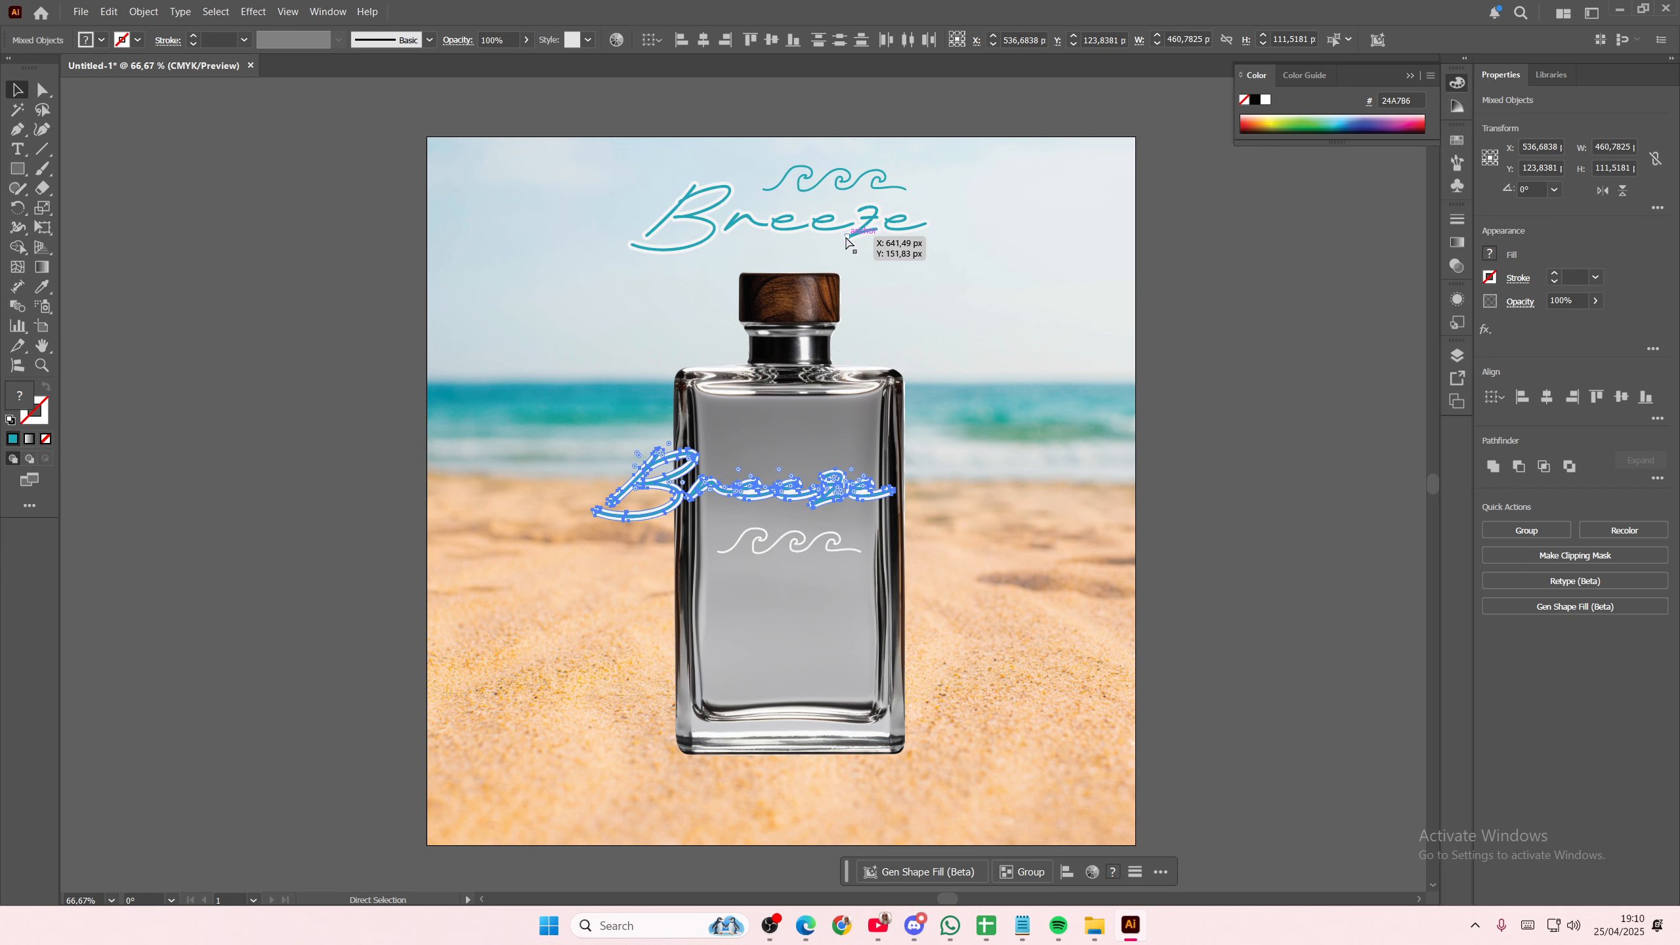
{"action": "left_click_drag", "start_coordinate": [894, 523], "coordinate": [841, 509]}
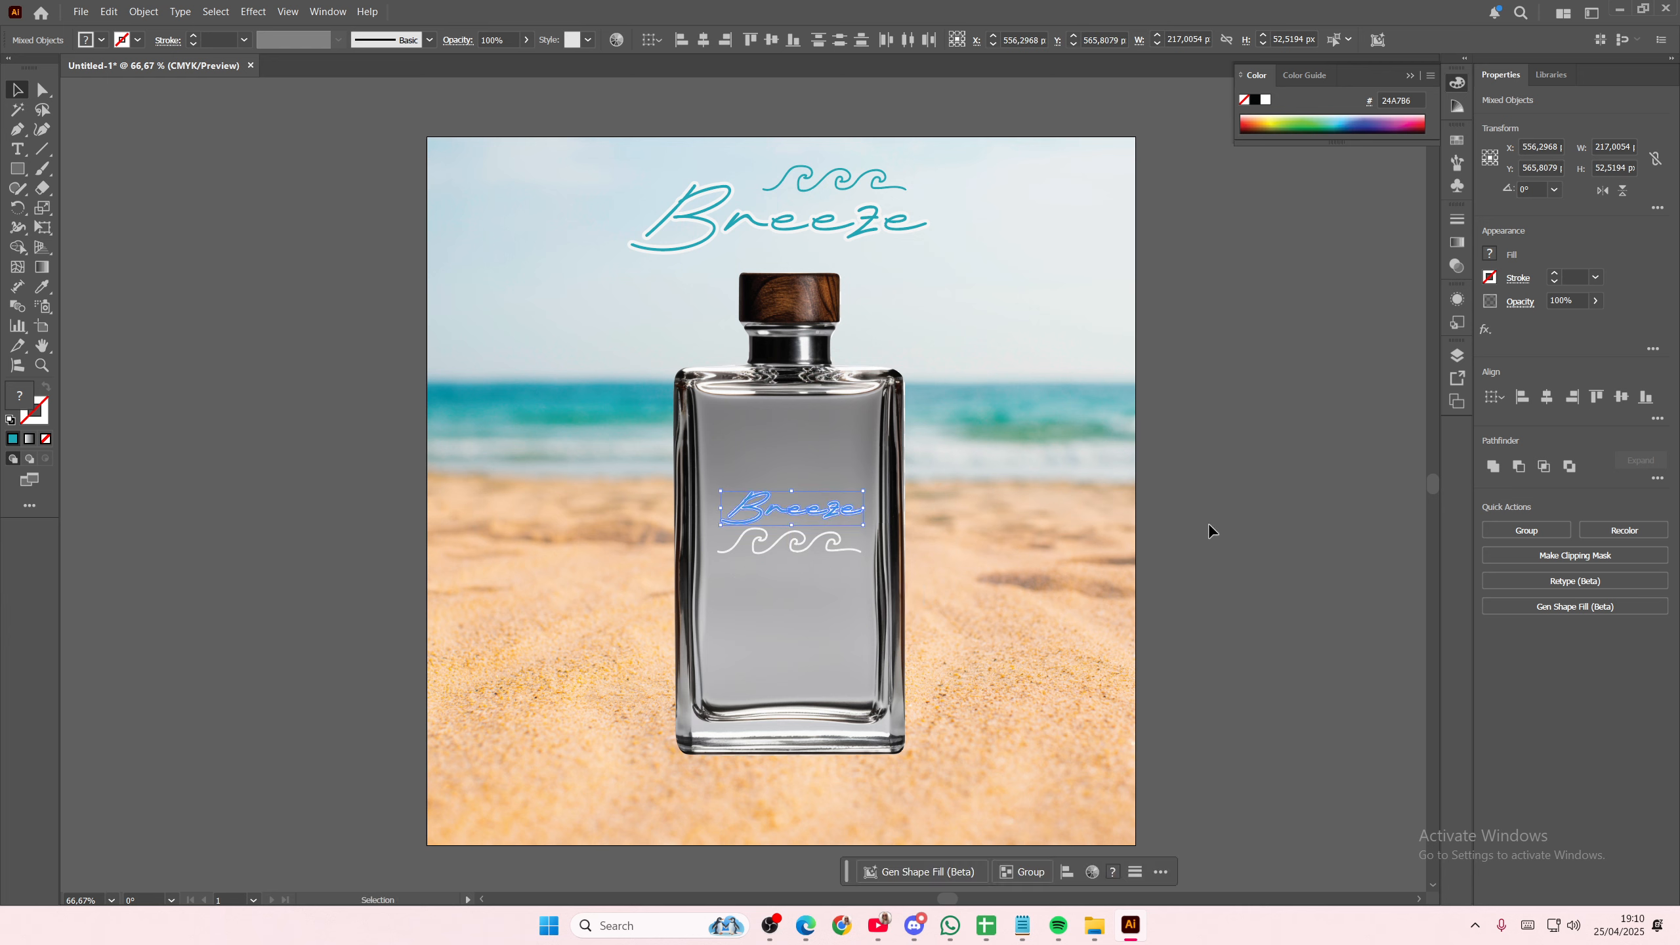
Delete the small "Breeze" copy on the bottle and the teal wave copy above the title
{"action": "key", "text": "Delete"}
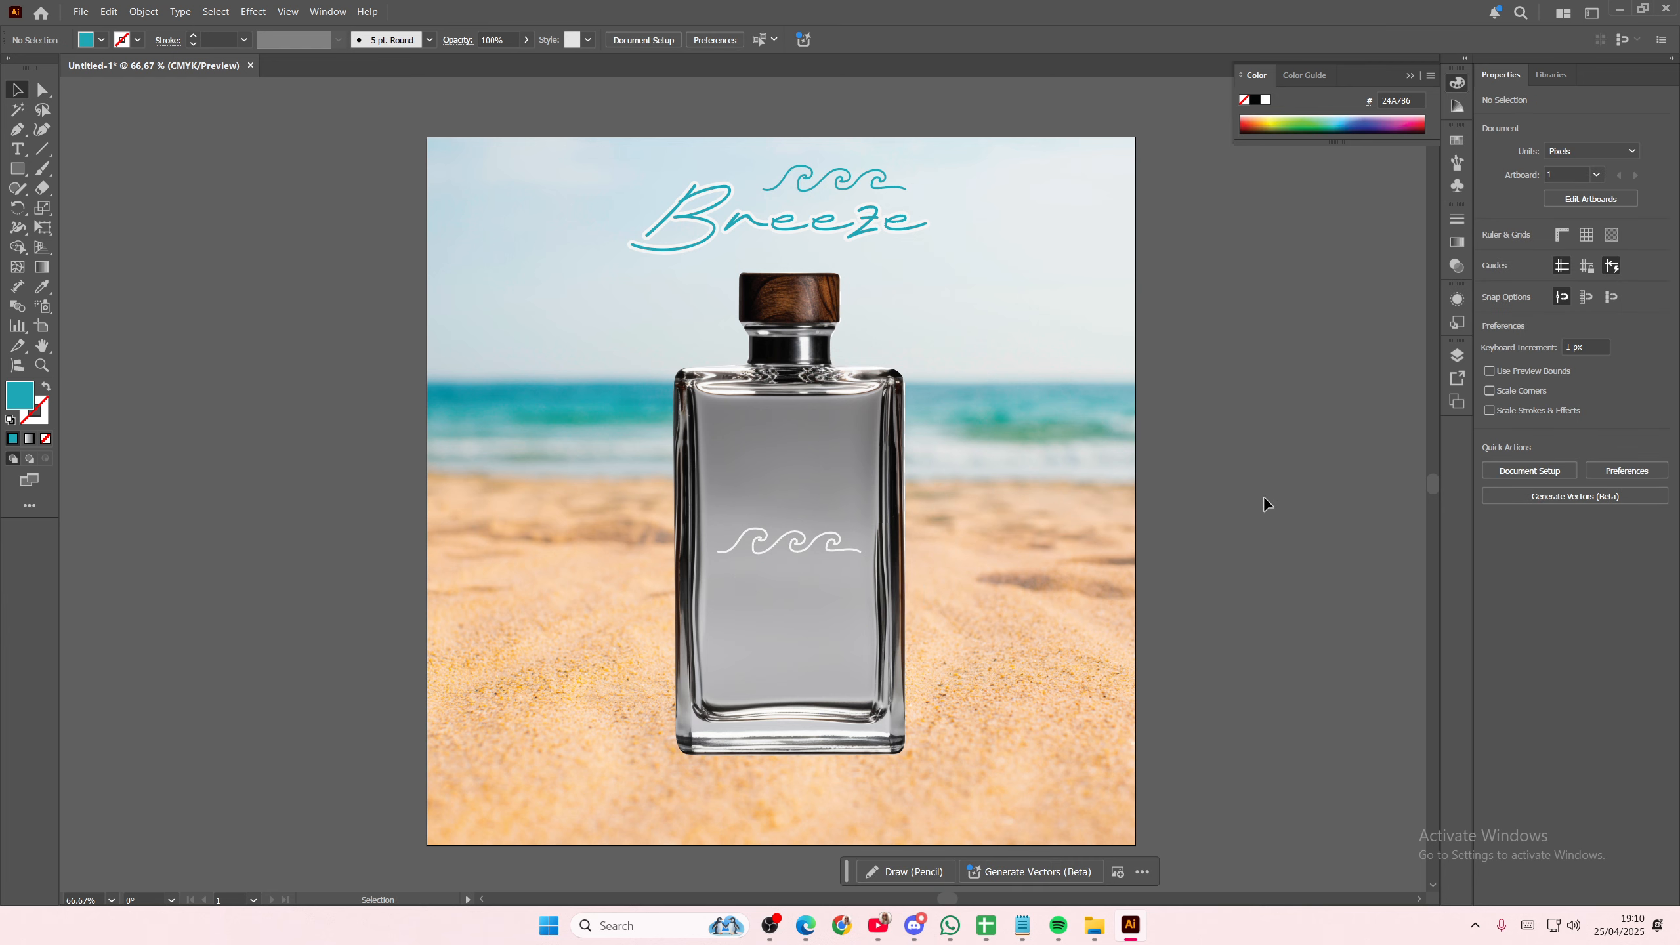
{"action": "left_click", "coordinate": [884, 178]}
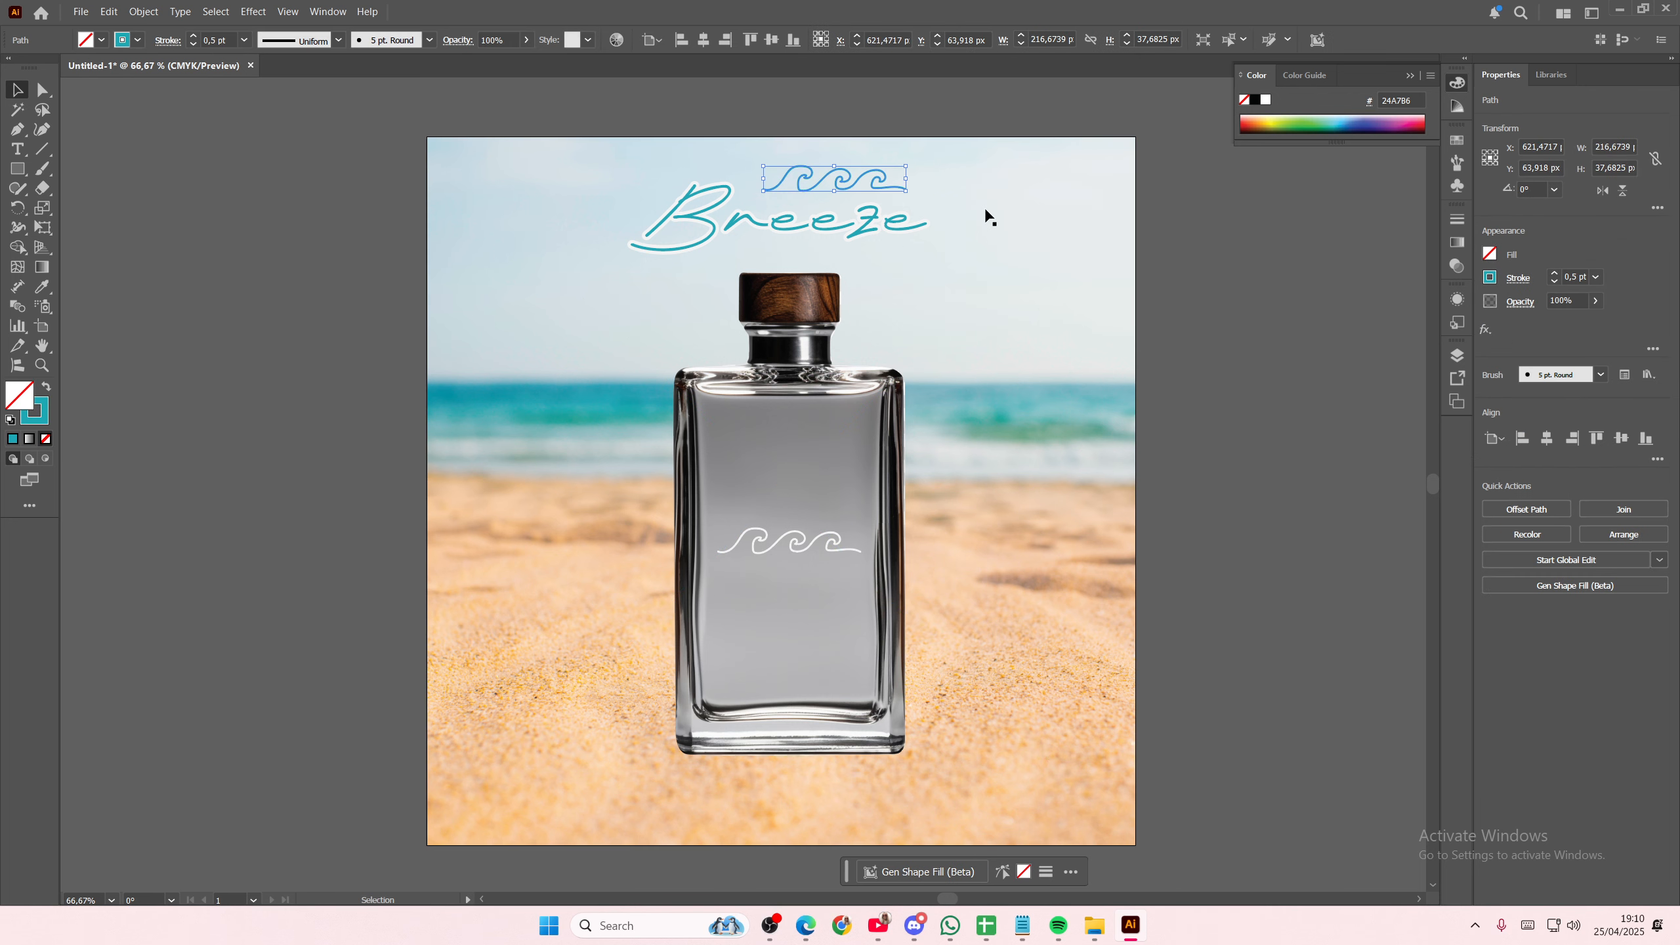
{"action": "key", "text": "Delete"}
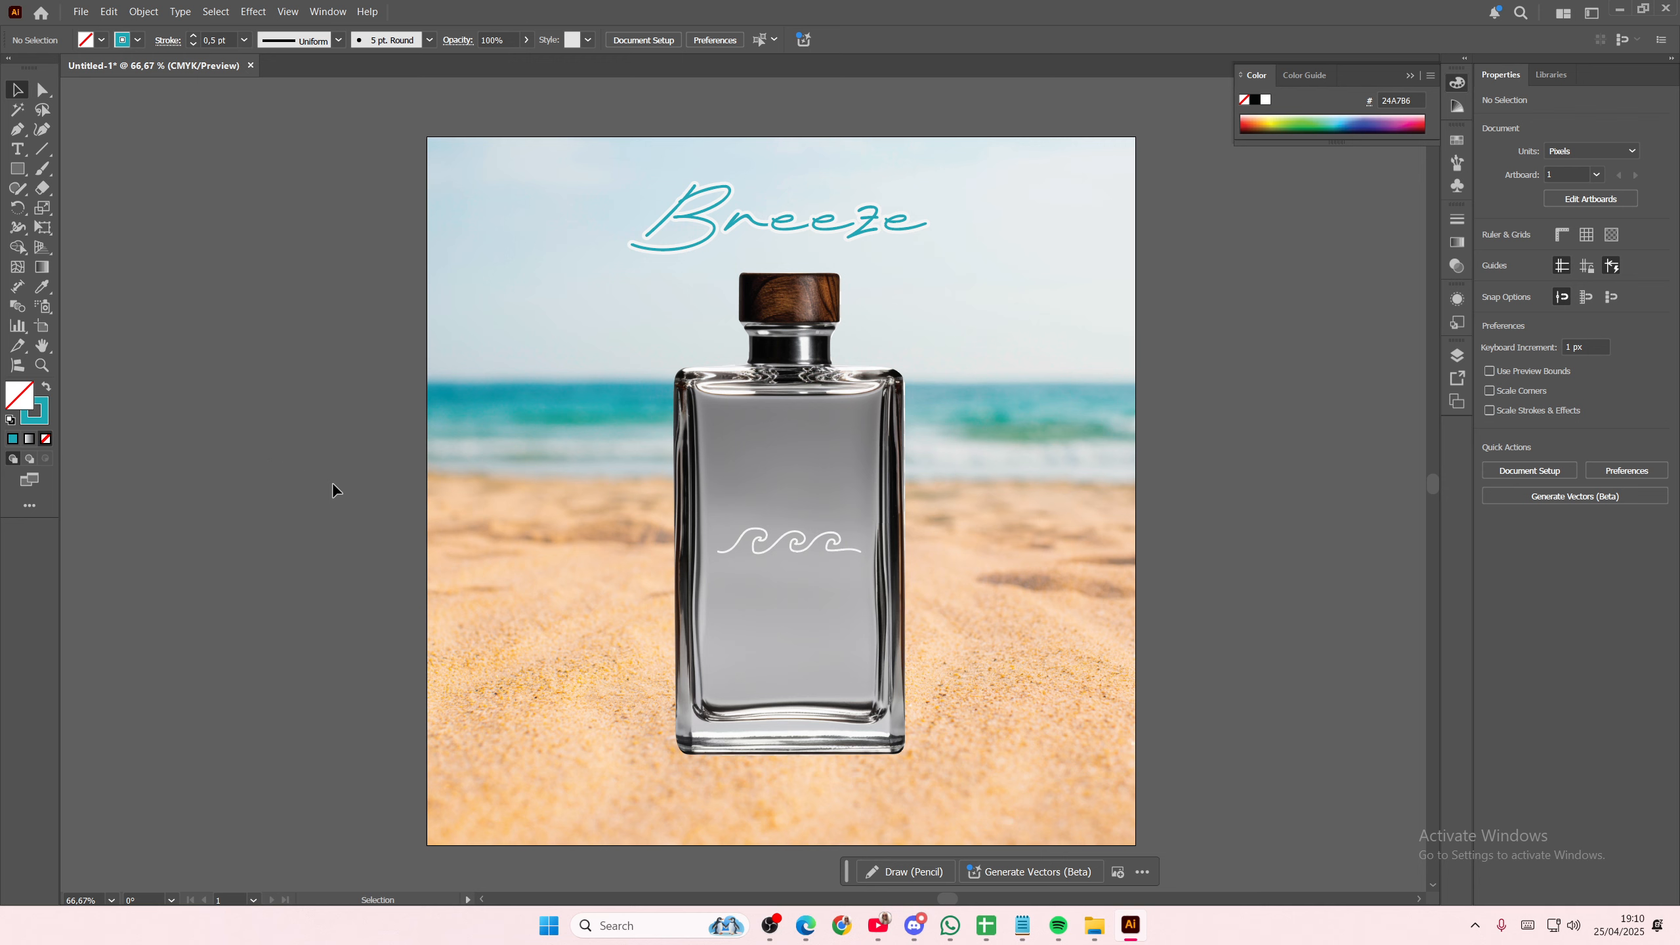
{"action": "left_click", "coordinate": [755, 463]}
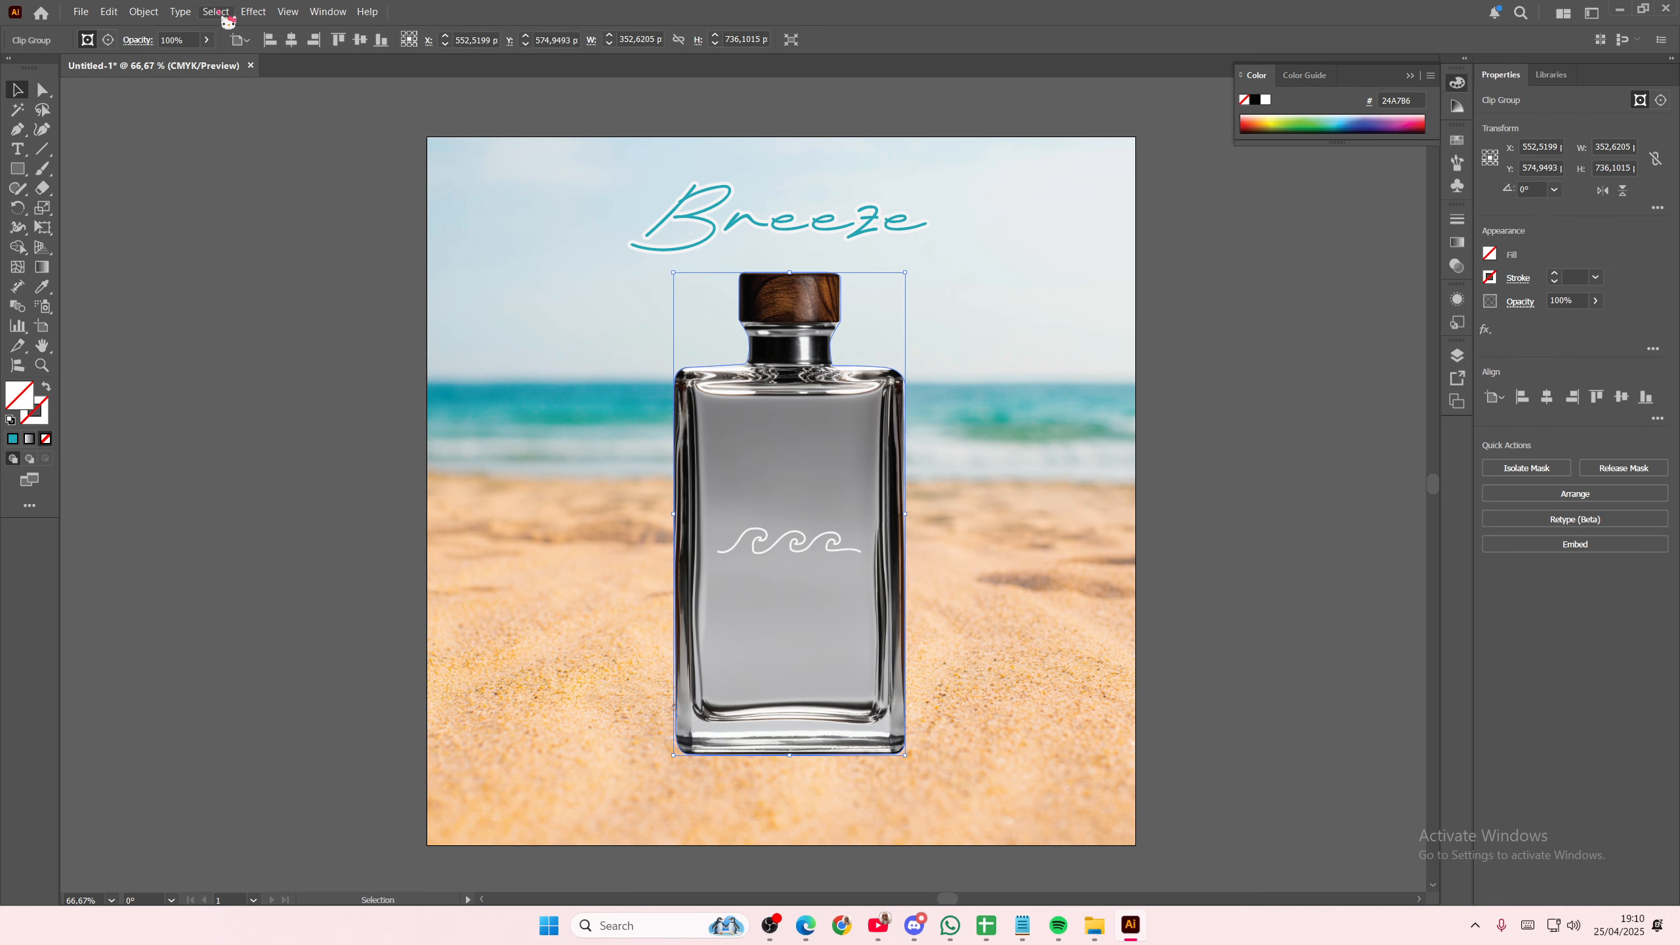
{"action": "left_click", "coordinate": [253, 11]}
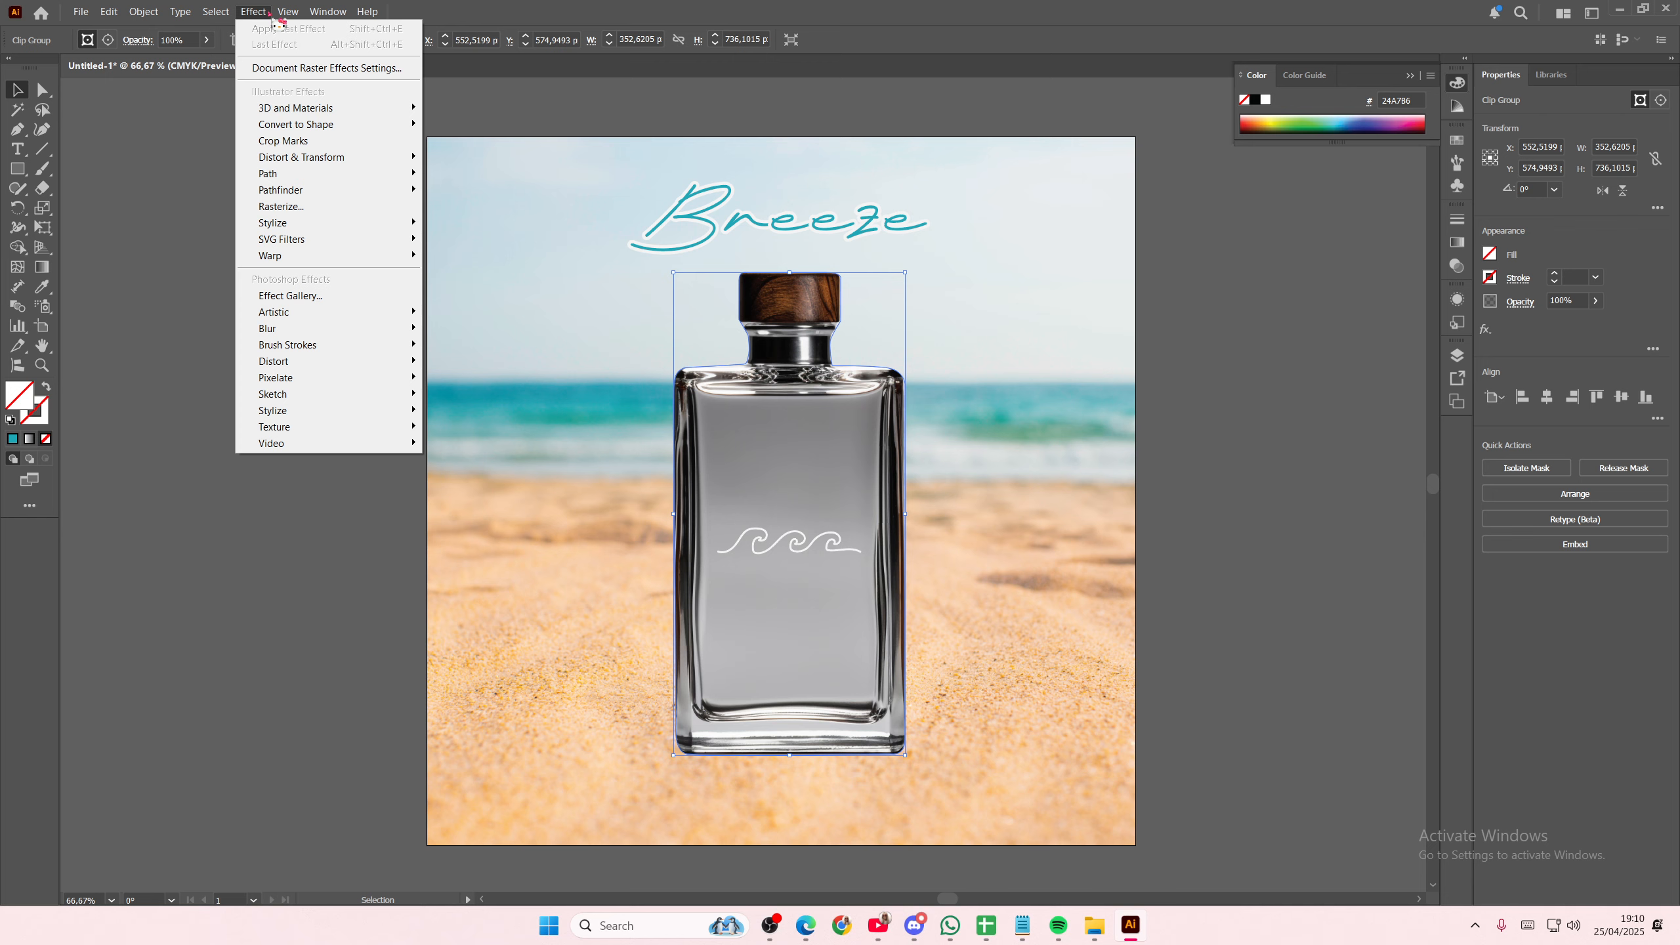
{"action": "key", "text": "Escape"}
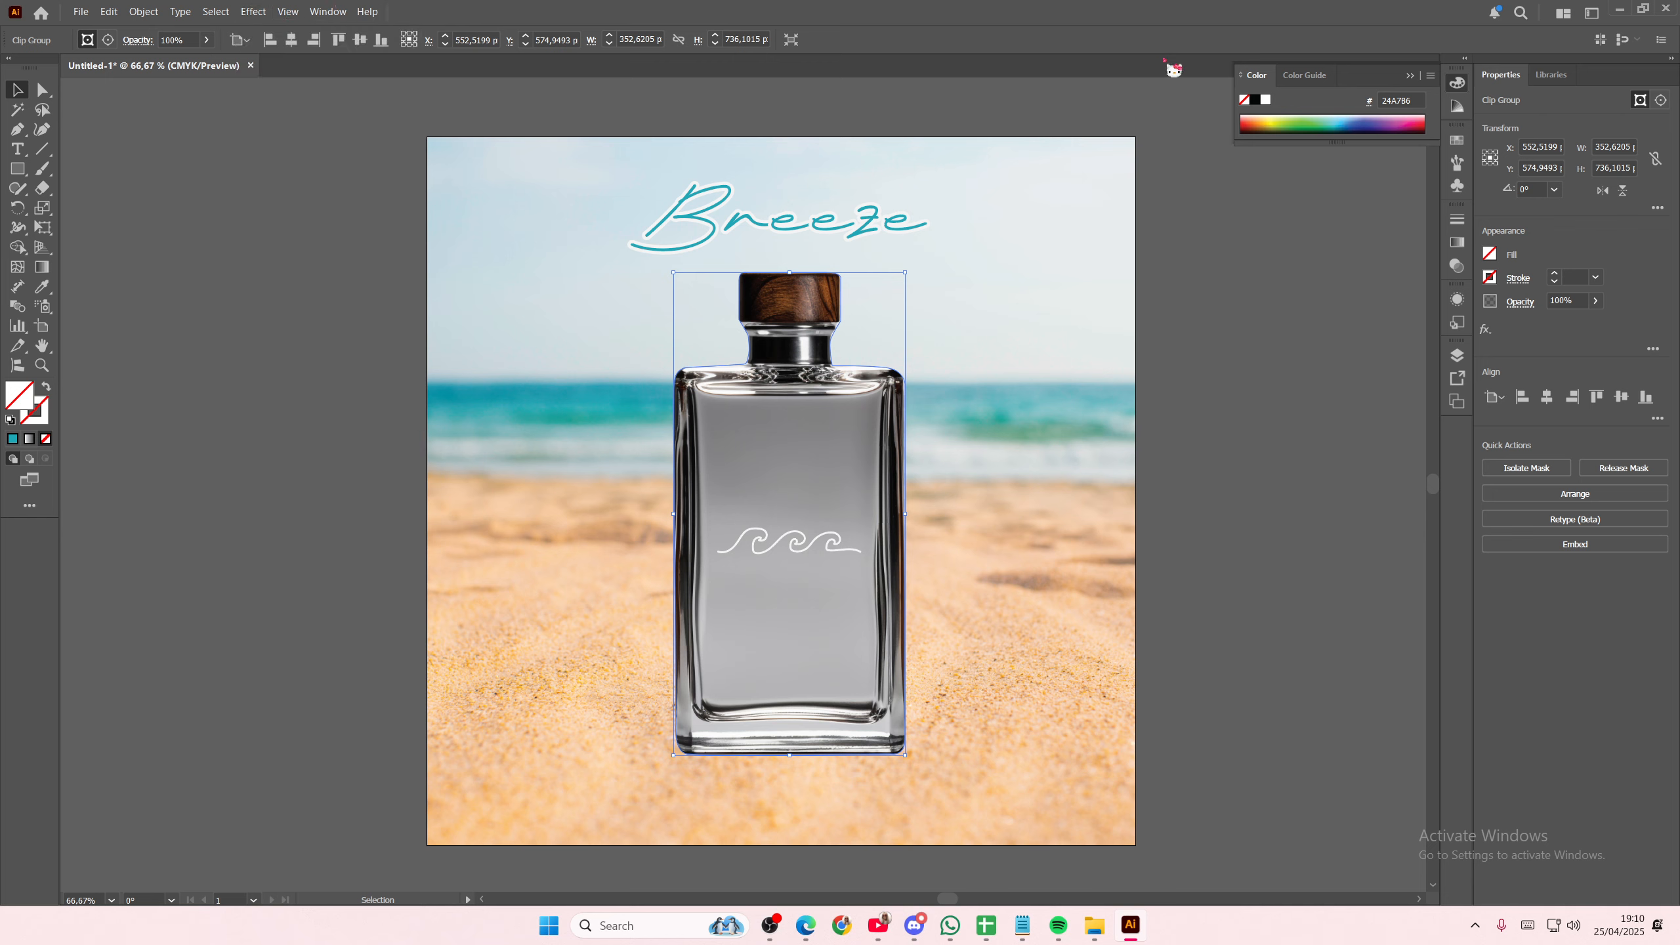
{"action": "left_click", "coordinate": [1228, 211]}
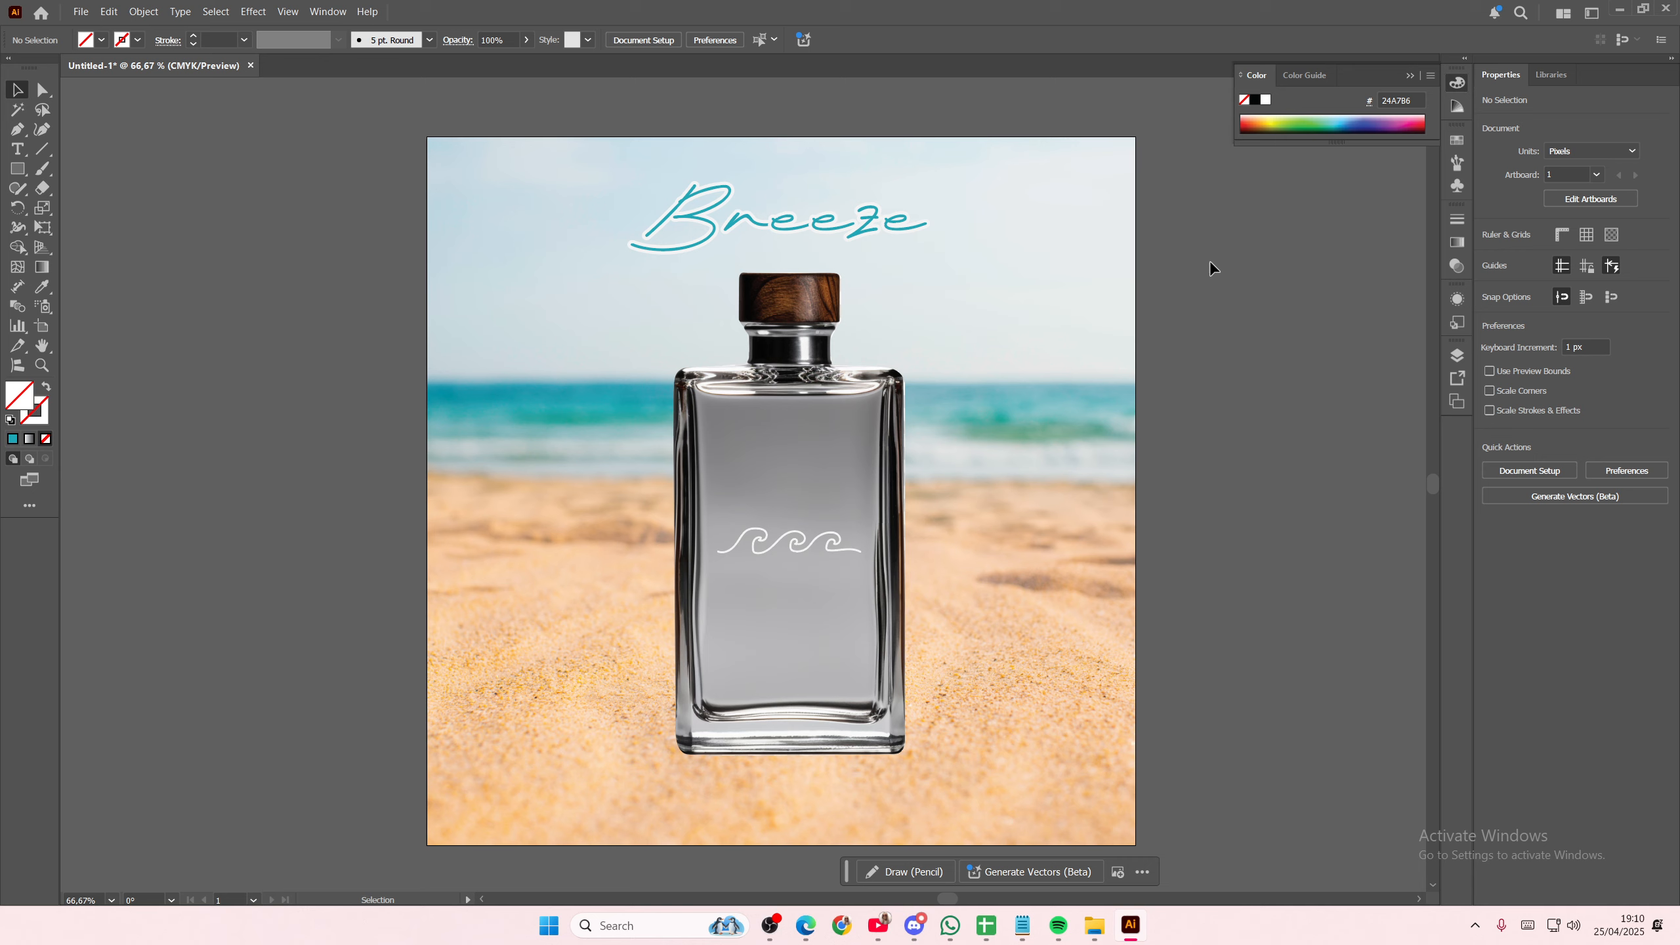